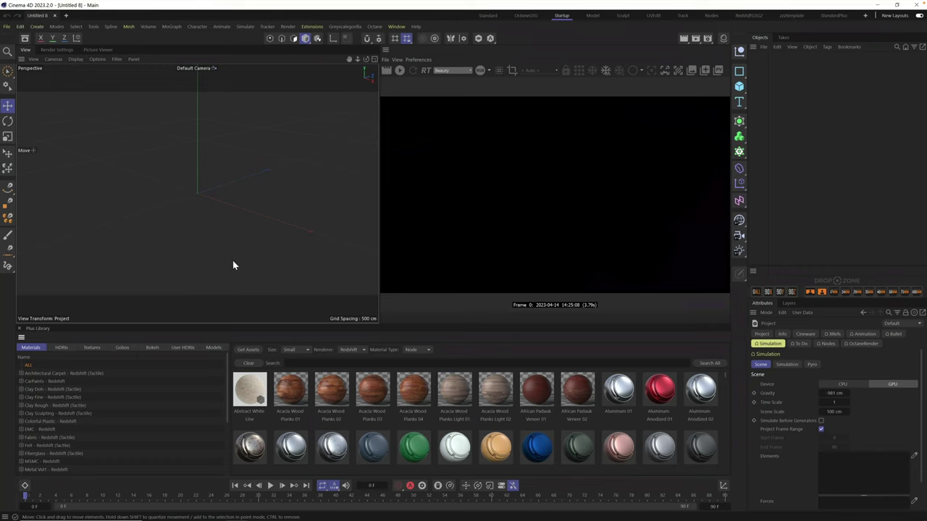
# - Add the Array 01, Array 08, Array 19 and Array 18 models from the Doodads library to the scene
pyautogui.click(213, 348)
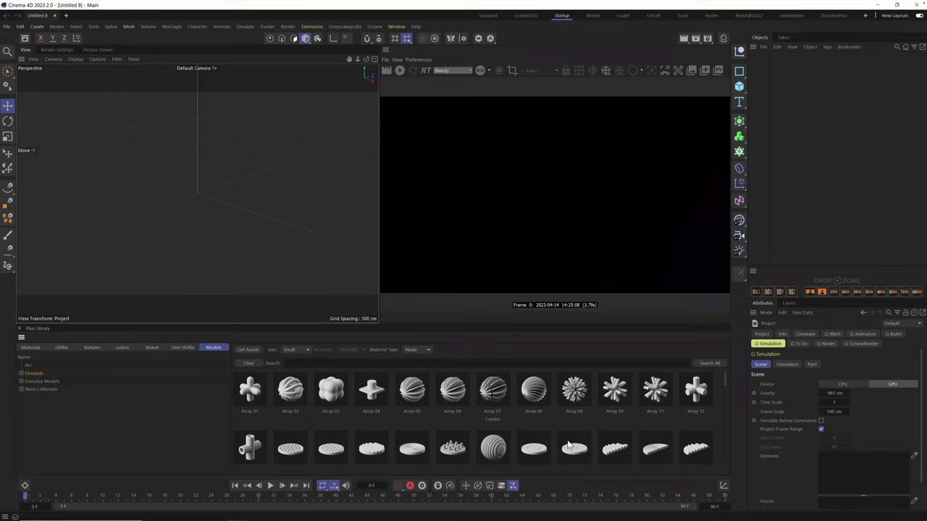
pyautogui.click(739, 87)
pyautogui.click(255, 392)
pyautogui.click(547, 392)
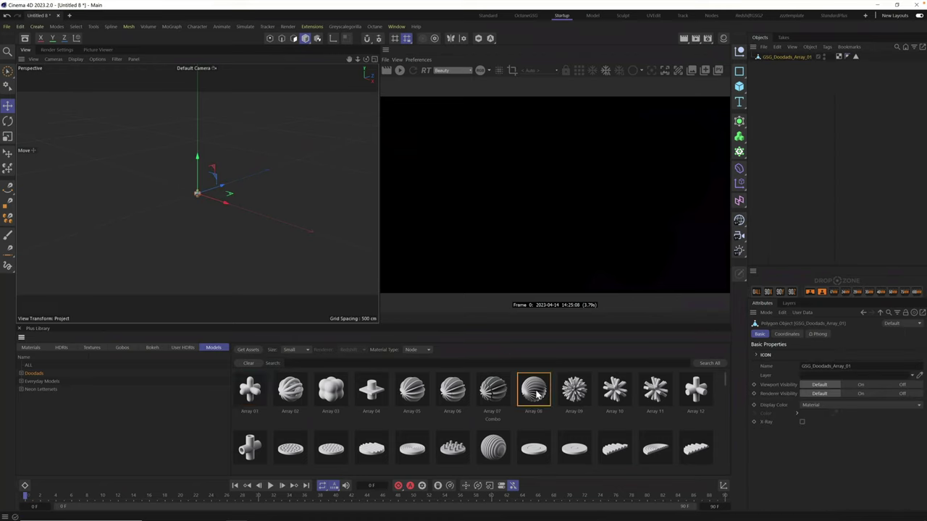
pyautogui.scroll(-2, 723, 376)
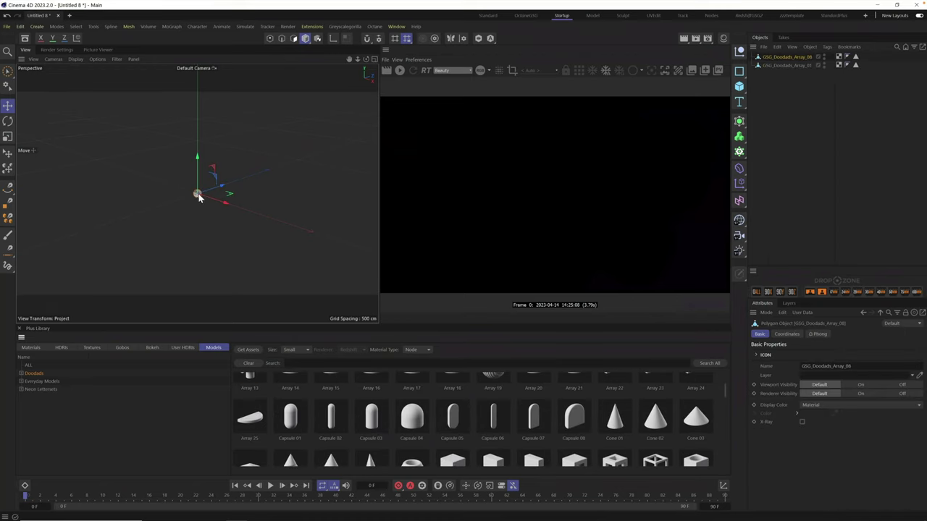
pyautogui.scroll(5, 278, 173)
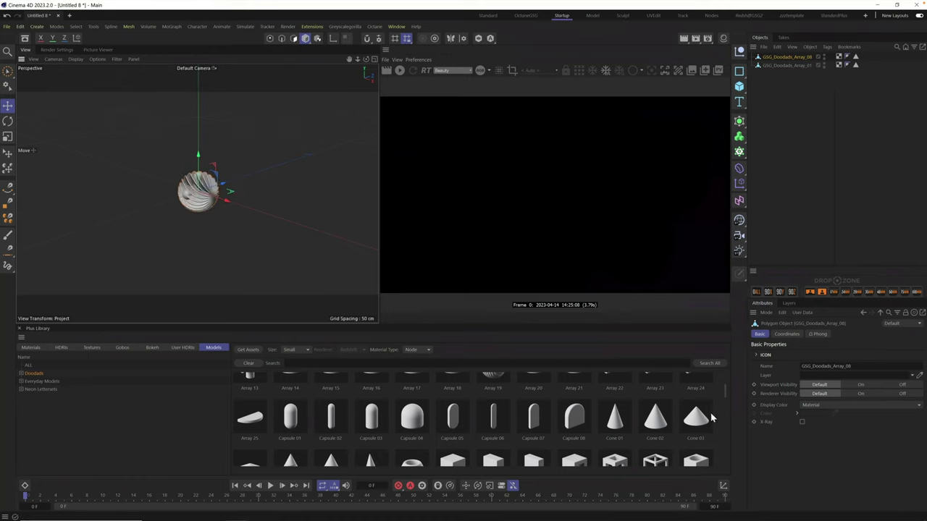
pyautogui.scroll(1, 725, 389)
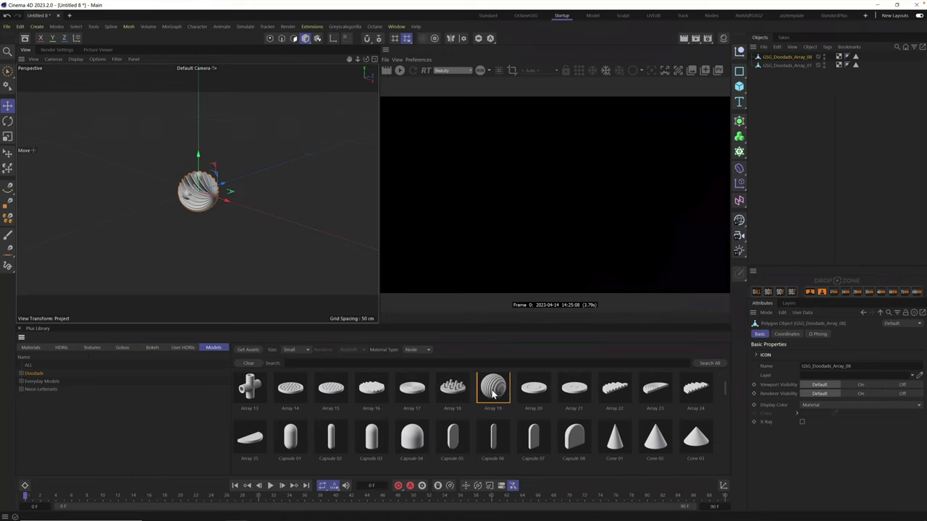
pyautogui.click(459, 391)
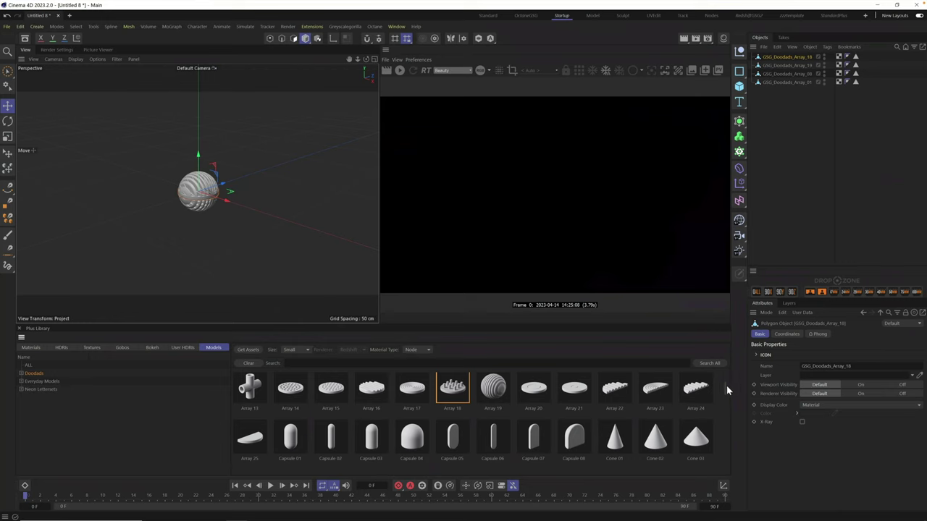
# - Add the Cube 01, Cube 11 and Cylinder 08 Doodads models to the scene
pyautogui.scroll(-1, 726, 390)
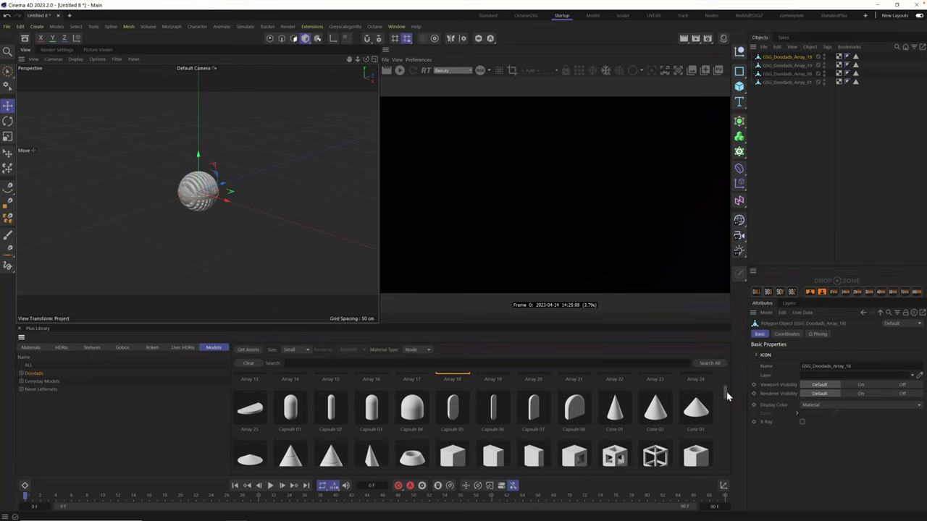
pyautogui.click(454, 463)
pyautogui.scroll(-4, 723, 396)
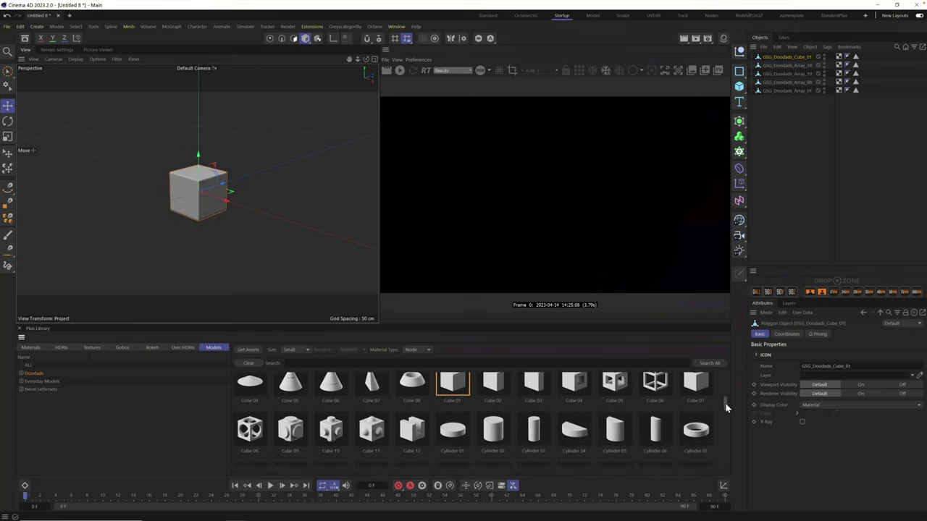
pyautogui.click(380, 432)
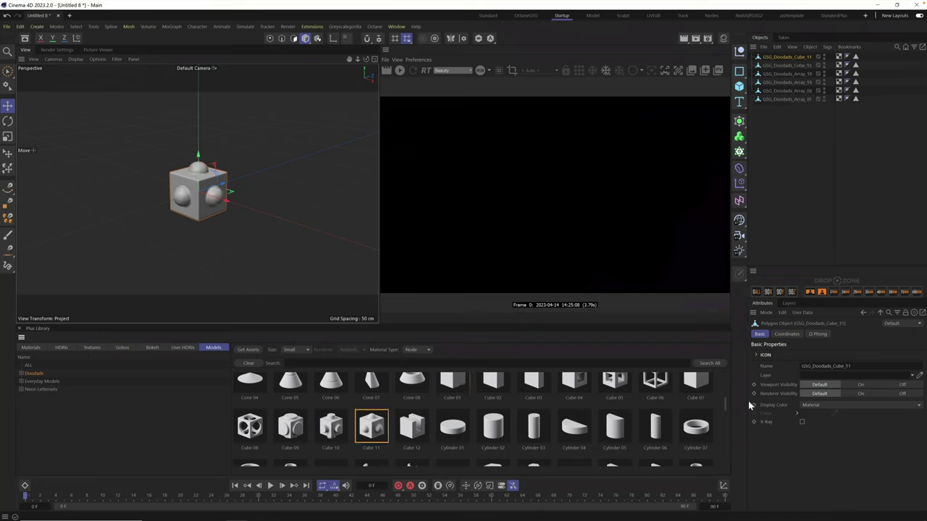
pyautogui.scroll(-3, 725, 405)
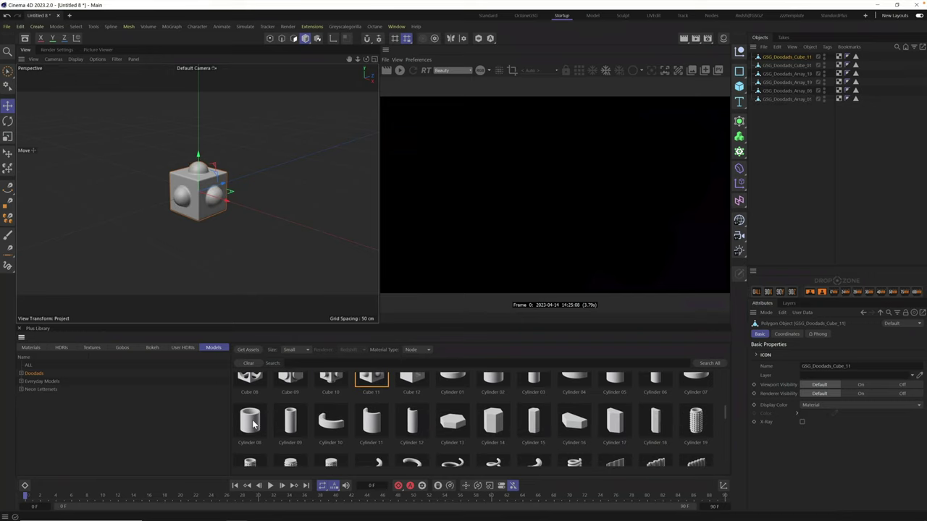
pyautogui.click(250, 422)
# - Add the Helix 04, Sphere 07, Tetra 09 and Tetra 10 Doodads models to the scene
pyautogui.scroll(-4, 724, 420)
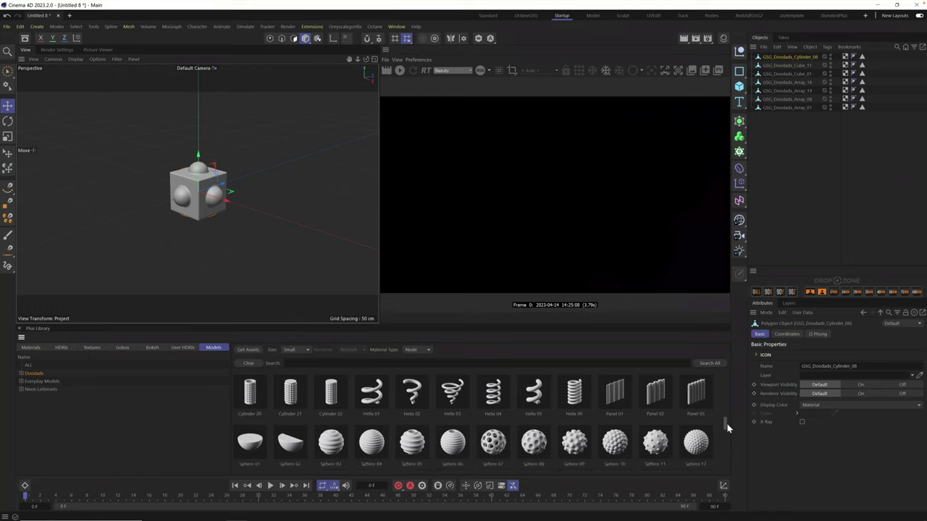
pyautogui.click(492, 391)
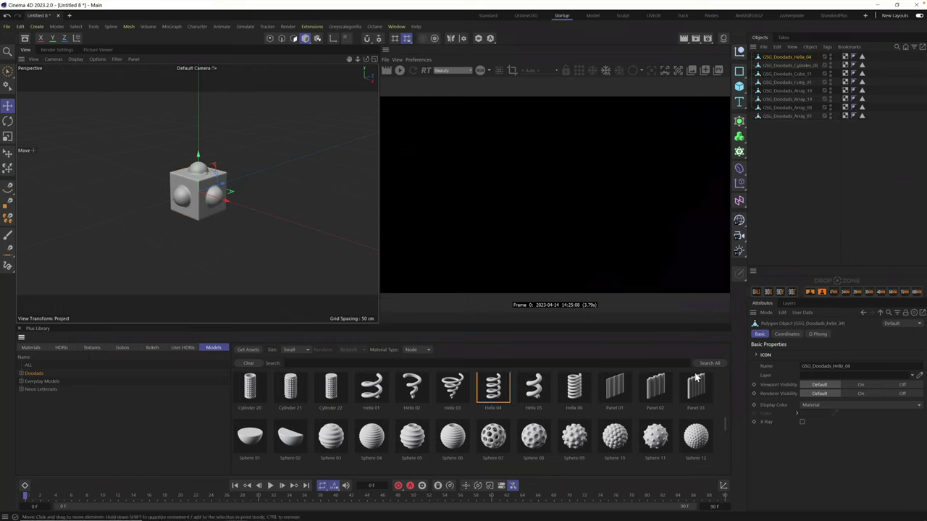
pyautogui.scroll(-2, 725, 424)
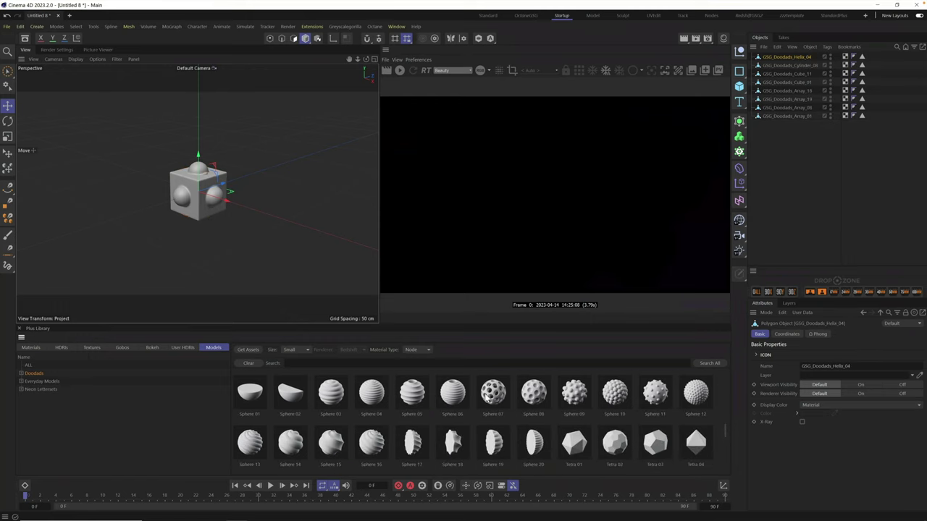
pyautogui.click(497, 395)
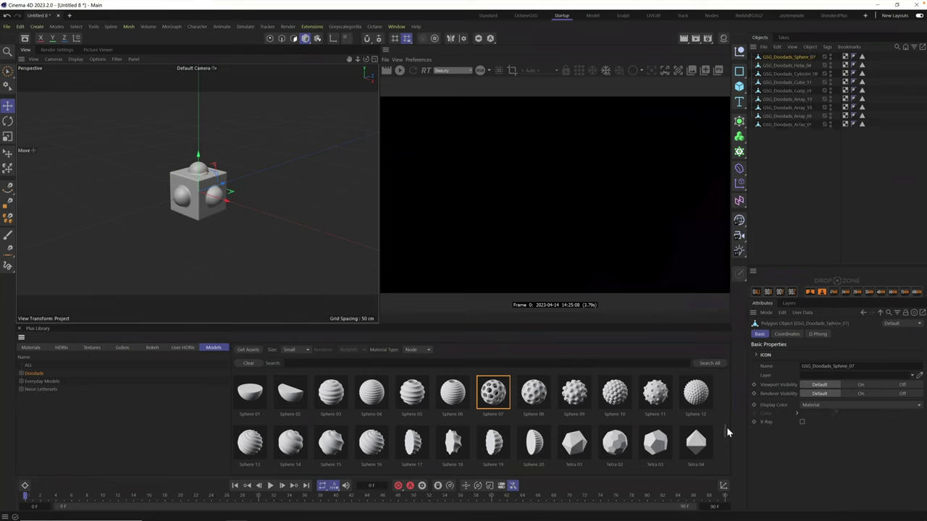
pyautogui.scroll(-2, 727, 428)
pyautogui.click(416, 449)
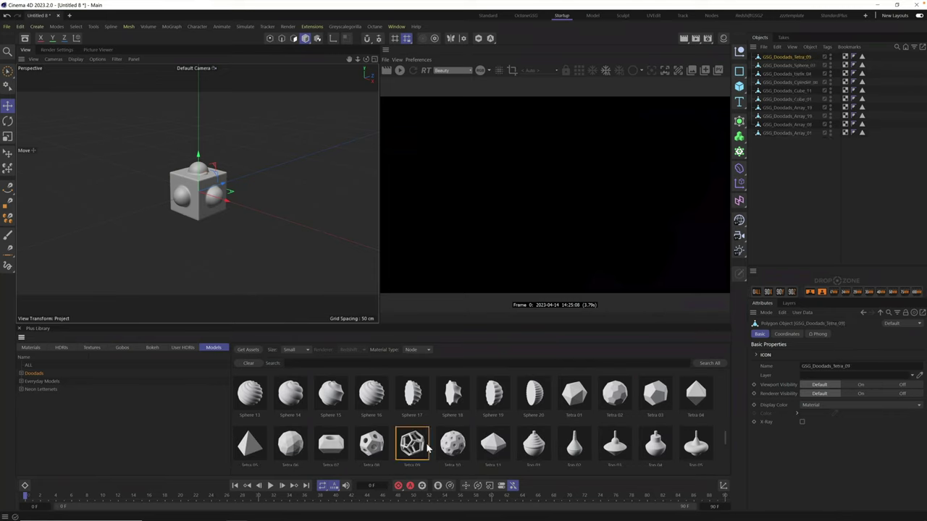
pyautogui.click(457, 447)
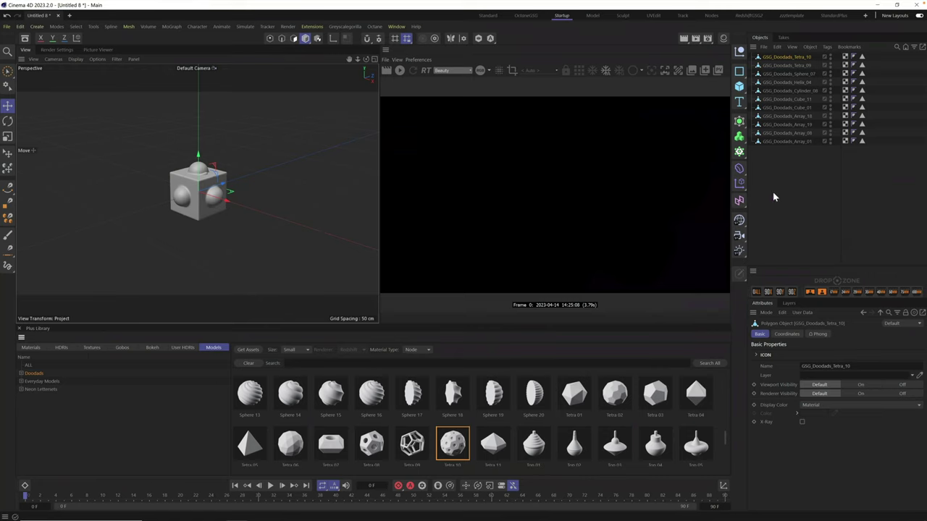
# - Select all the Doodads objects and push them apart into a cluster with the Dynamic Place tool
pyautogui.moveTo(803, 201); pyautogui.dragTo(771, 55)
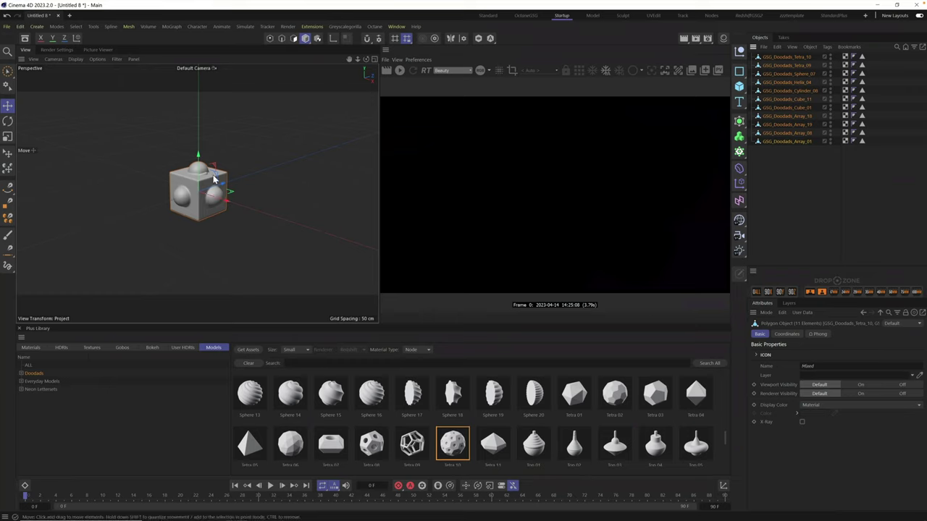
pyautogui.click(8, 172)
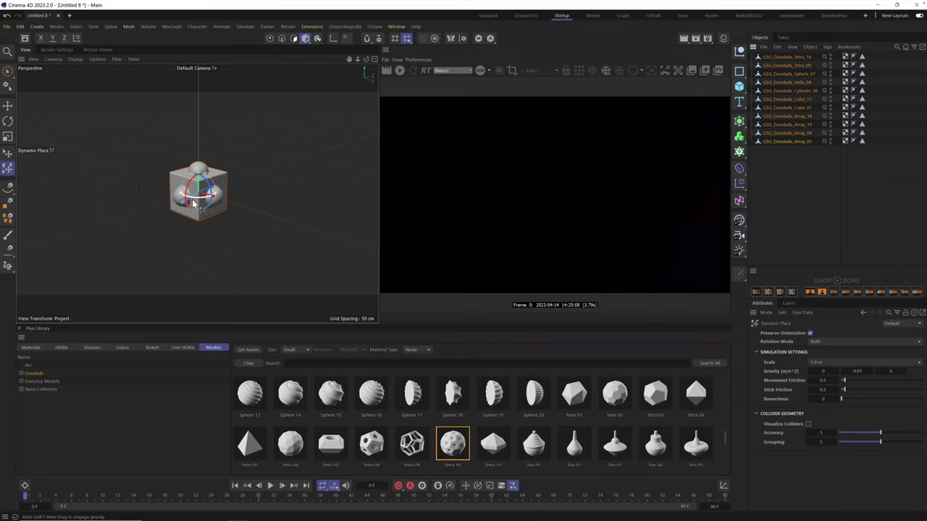
pyautogui.scroll(3, 199, 190)
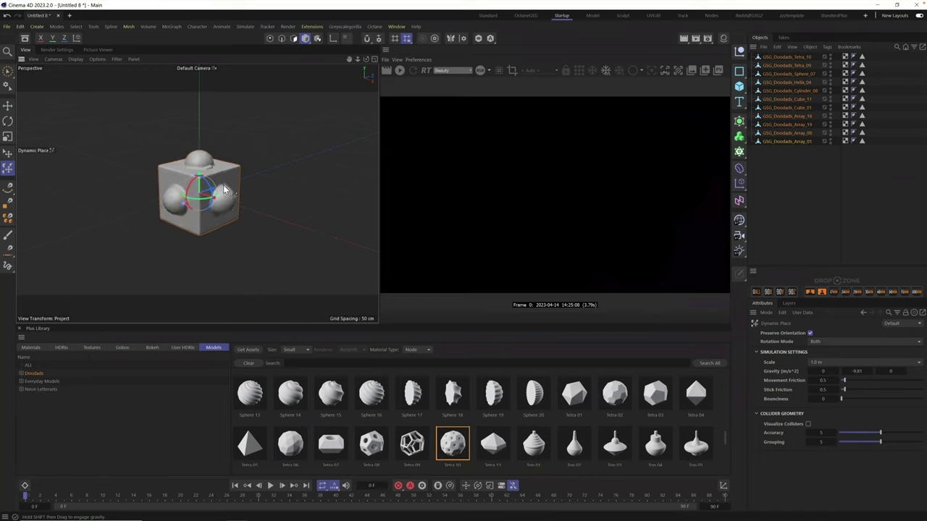
pyautogui.moveTo(225, 191); pyautogui.dragTo(182, 127)
# - Move the Helix 04 spring out of the perforated sphere to the outside of the cluster
pyautogui.keyDown('alt'); pyautogui.moveTo(219, 204); pyautogui.dragTo(186, 234); pyautogui.keyUp('alt')
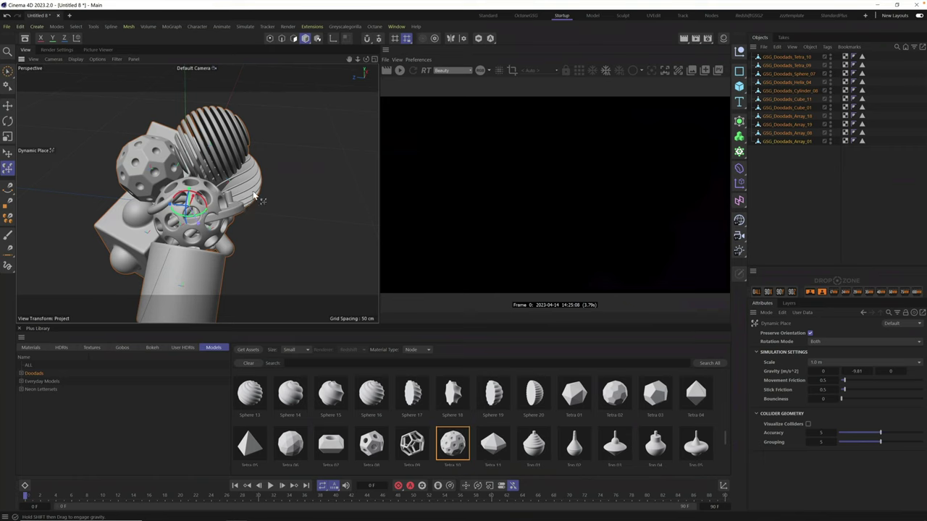
pyautogui.scroll(5, 208, 215)
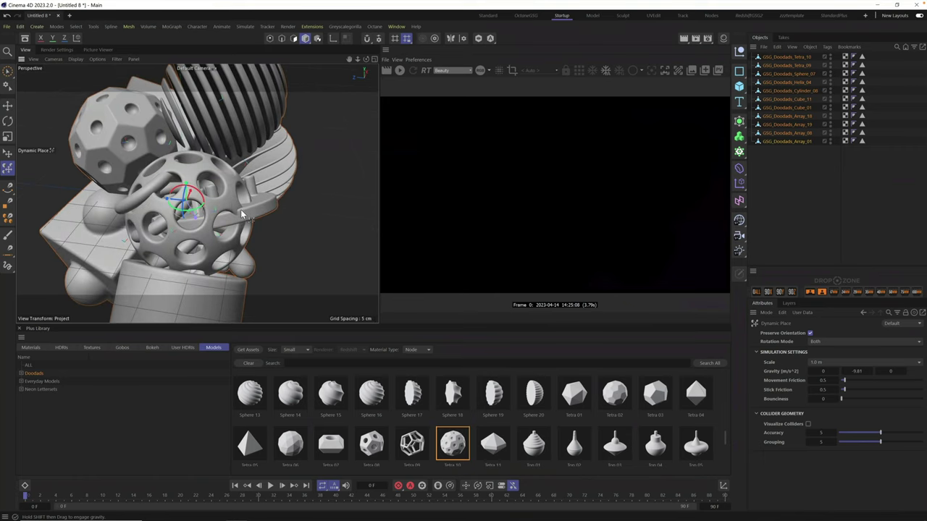
pyautogui.click(7, 105)
pyautogui.moveTo(230, 217); pyautogui.dragTo(300, 212)
pyautogui.click(203, 215)
pyautogui.moveTo(203, 215)
pyautogui.keyDown('alt'); pyautogui.mouseDown()
pyautogui.moveTo(293, 206)
pyautogui.moveTo(177, 243)
pyautogui.moveTo(323, 170)
pyautogui.moveTo(342, 176)
pyautogui.moveTo(199, 210)
pyautogui.mouseUp(); pyautogui.keyUp('alt')
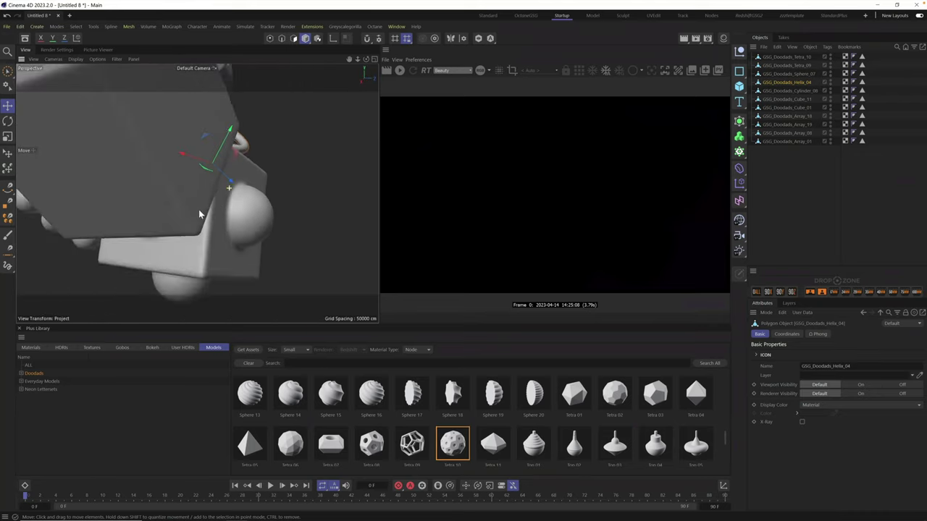
pyautogui.press('o')
pyautogui.keyDown('alt'); pyautogui.moveTo(186, 177); pyautogui.dragTo(239, 185); pyautogui.keyUp('alt')
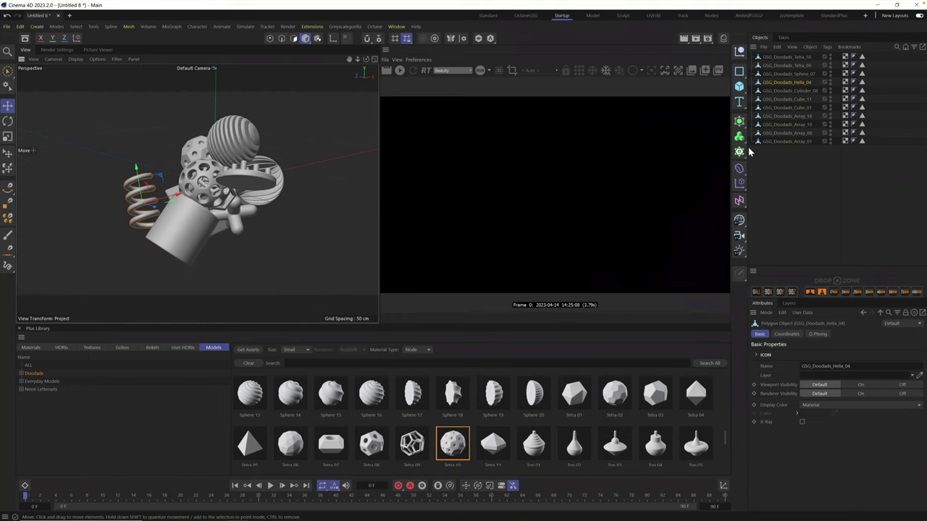
# - Select all the objects again and rearrange the cluster around the separated spring with Dynamic Place
pyautogui.moveTo(797, 172); pyautogui.dragTo(777, 48)
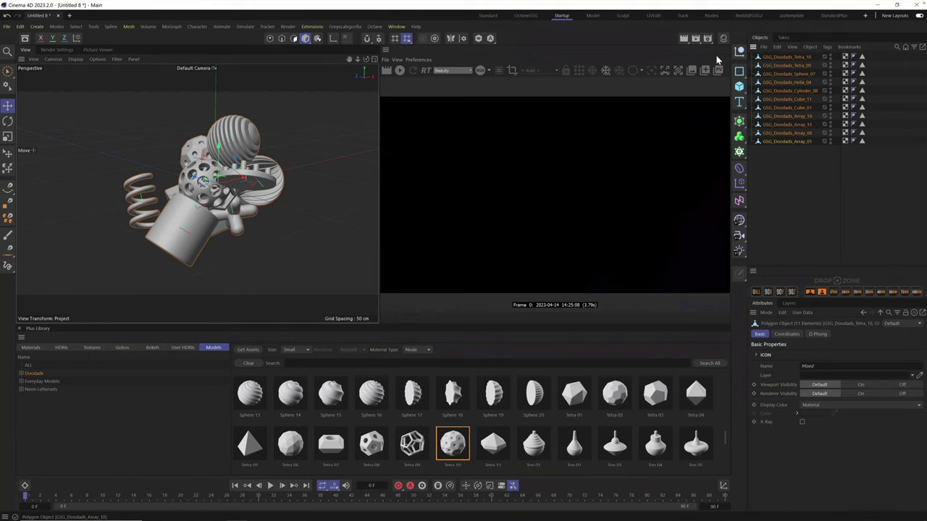
pyautogui.click(7, 168)
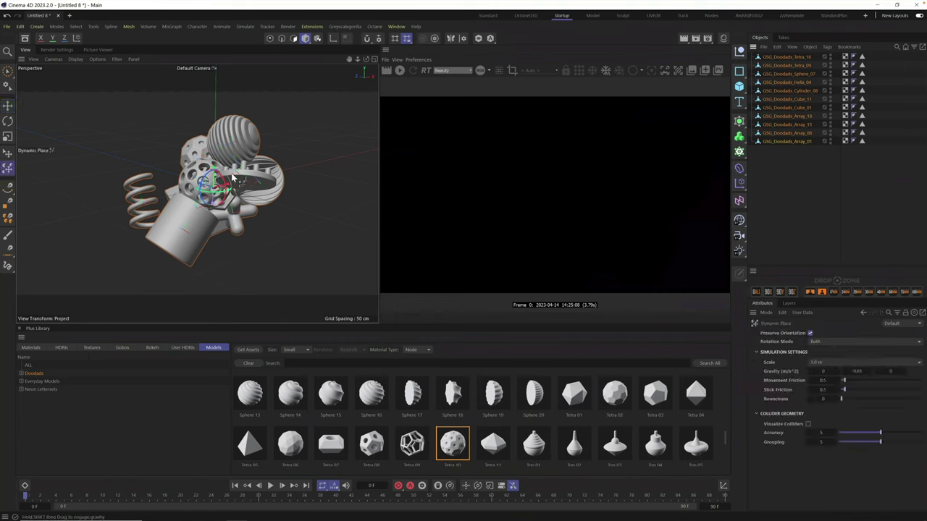
pyautogui.moveTo(221, 185); pyautogui.dragTo(206, 161)
pyautogui.scroll(3, 261, 182)
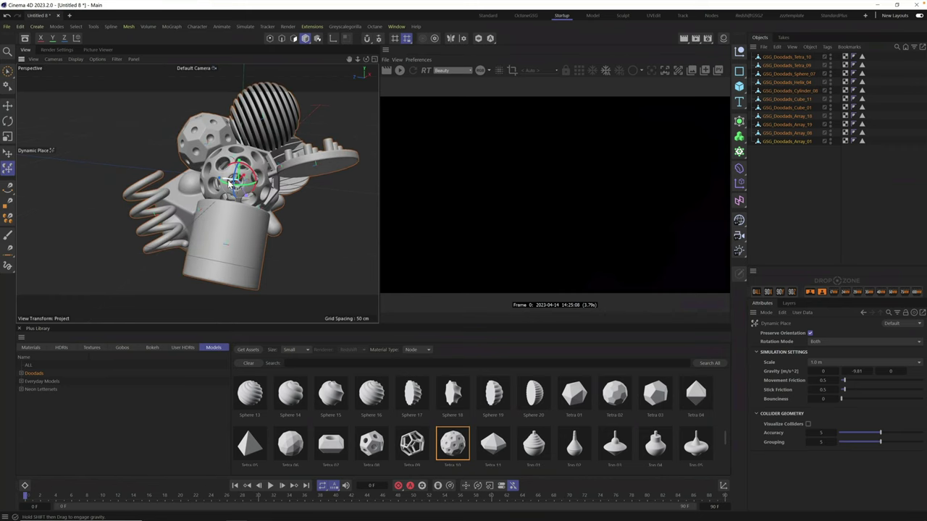
pyautogui.keyDown('alt'); pyautogui.moveTo(230, 182); pyautogui.dragTo(196, 246); pyautogui.keyUp('alt')
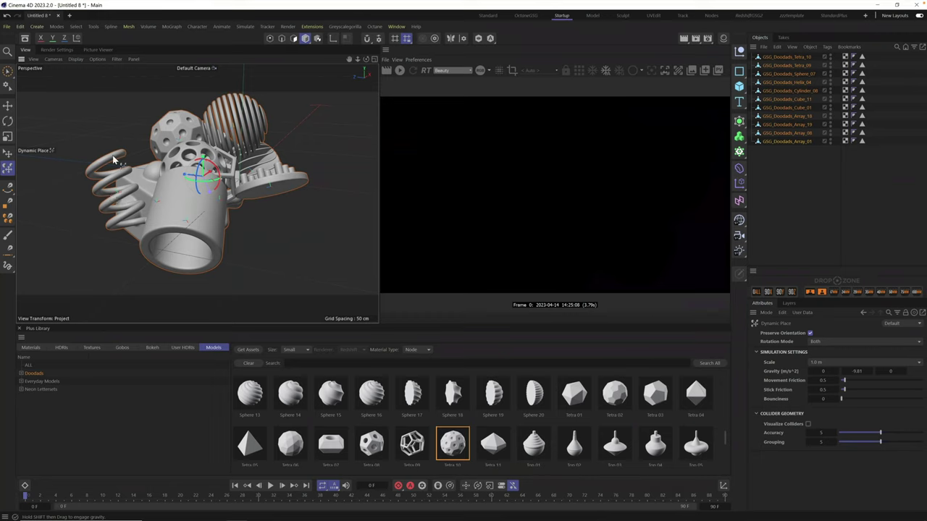
pyautogui.moveTo(184, 179); pyautogui.dragTo(181, 161)
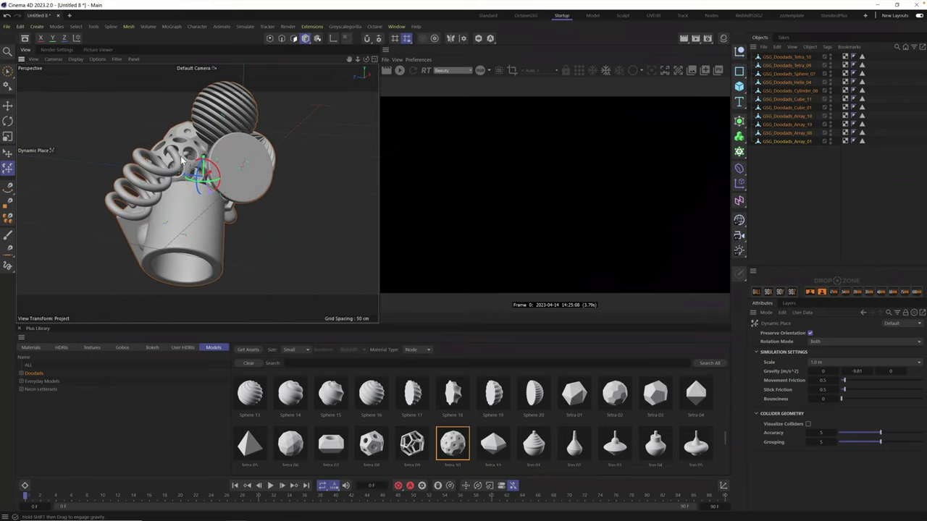
# - Move the perforated Sphere 07 out of the cluster to a free spot above the spring
pyautogui.press('e')
pyautogui.click(197, 194)
pyautogui.moveTo(197, 194); pyautogui.dragTo(98, 128)
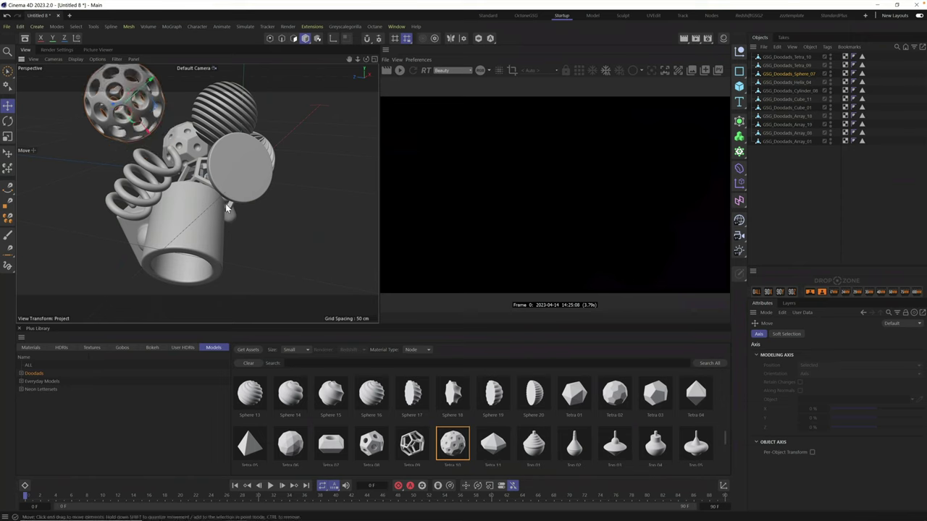
# - Reselect all the objects and pull them together into a tight cluster with Dynamic Place, with Sphere 07 on the outside
pyautogui.moveTo(805, 207); pyautogui.dragTo(768, 52)
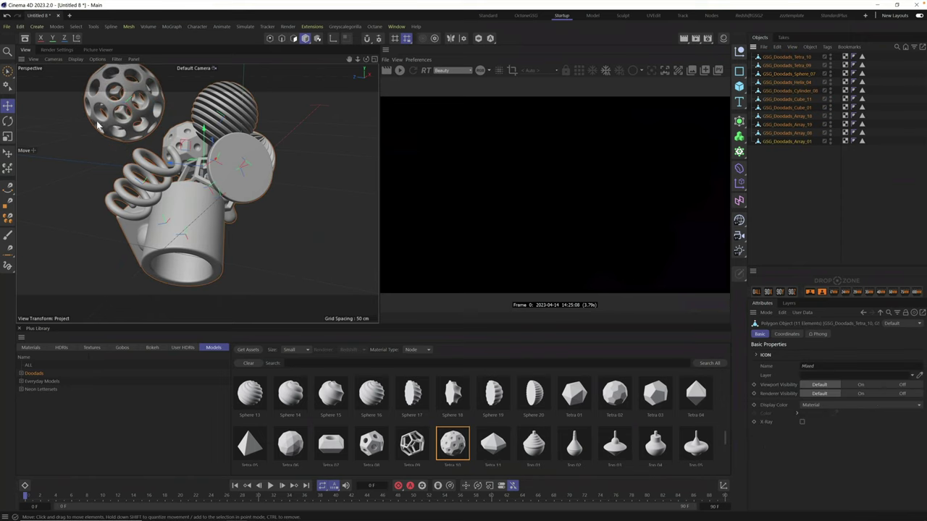
pyautogui.click(7, 167)
pyautogui.moveTo(181, 172); pyautogui.dragTo(201, 158)
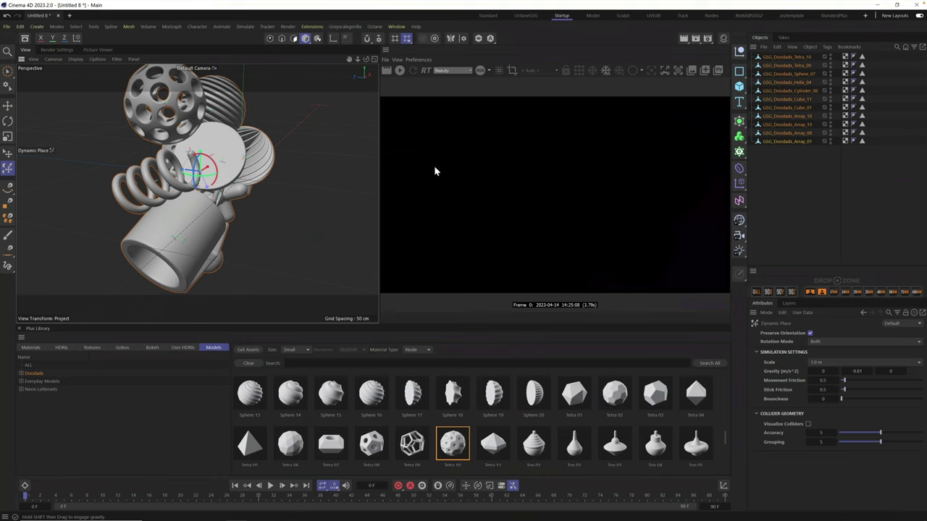
pyautogui.moveTo(214, 181); pyautogui.dragTo(228, 194)
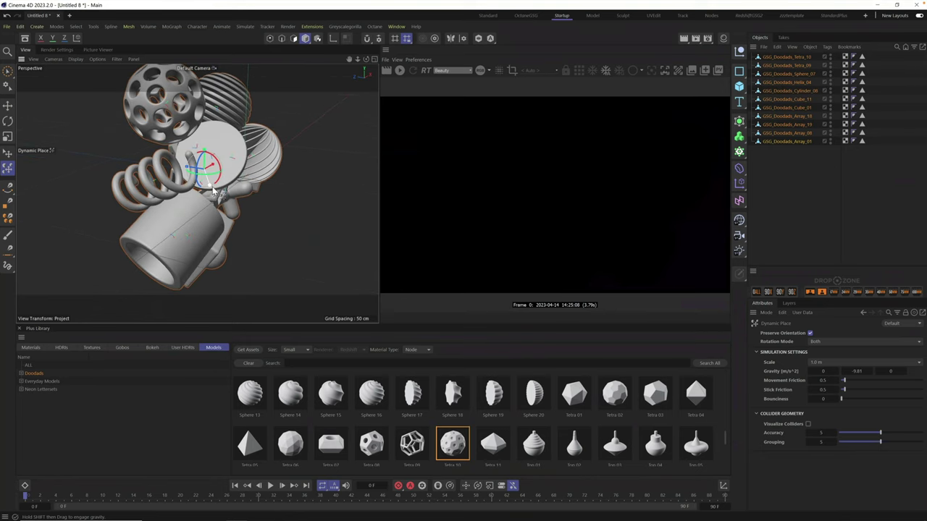
pyautogui.moveTo(217, 192); pyautogui.dragTo(158, 57)
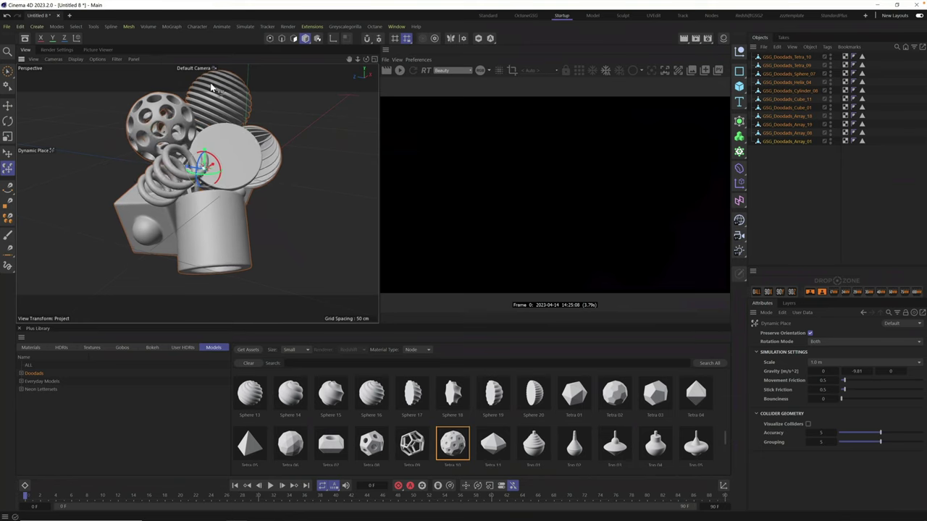
pyautogui.moveTo(180, 175); pyautogui.dragTo(223, 187)
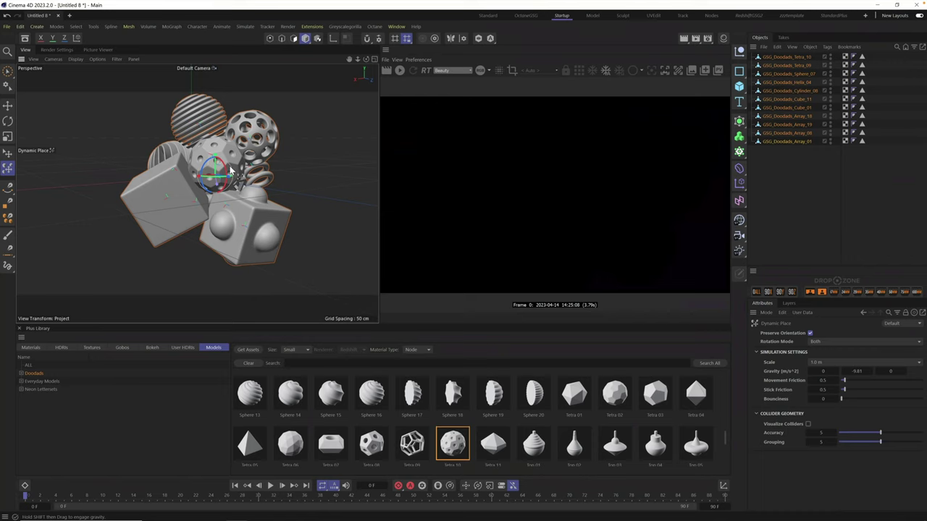
pyautogui.moveTo(228, 174)
pyautogui.mouseDown()
pyautogui.moveTo(210, 177)
pyautogui.moveTo(237, 181)
pyautogui.moveTo(242, 173)
pyautogui.moveTo(230, 185)
pyautogui.mouseUp()
# - Delete the plain Cube 01 from the cluster and add the twisted Torus 12 model from the Doodads library
pyautogui.moveTo(223, 186); pyautogui.dragTo(176, 221)
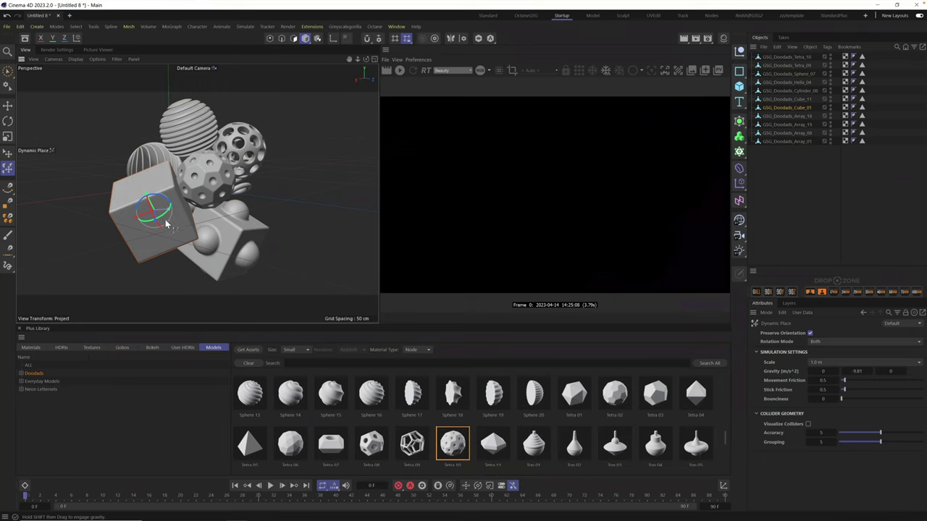
pyautogui.press('Delete')
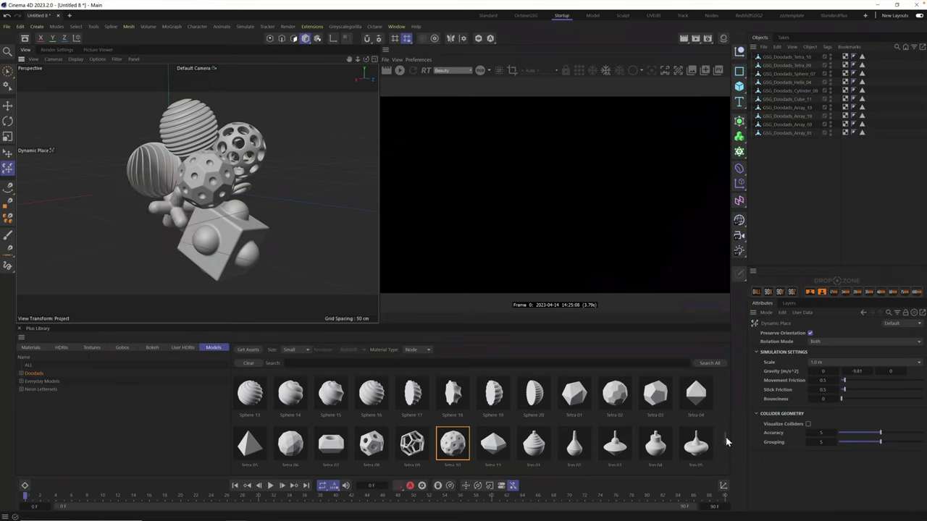
pyautogui.scroll(-2, 728, 442)
pyautogui.scroll(-2, 724, 449)
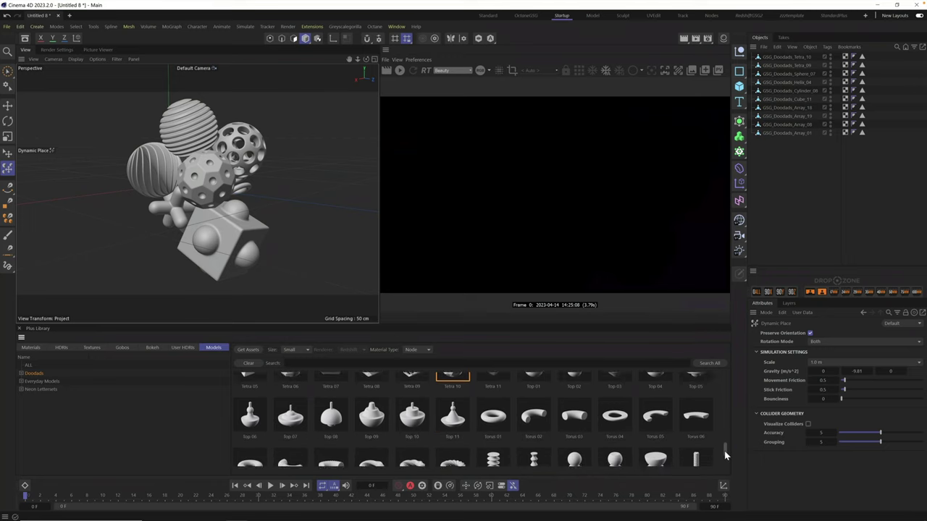
pyautogui.click(453, 459)
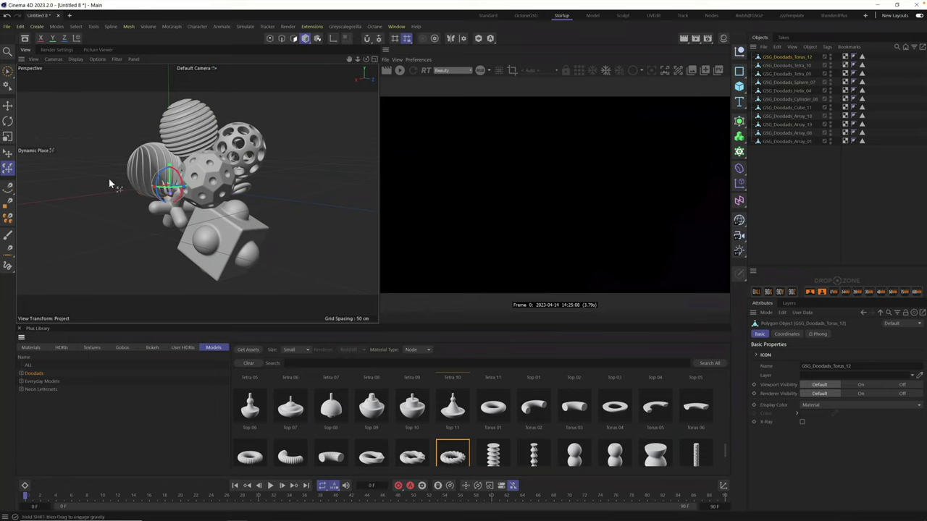
# - Move the twisted Torus 12 out of the cluster to a free spot beside the studded cube and reactivate Dynamic Place
pyautogui.moveTo(171, 178); pyautogui.dragTo(168, 275)
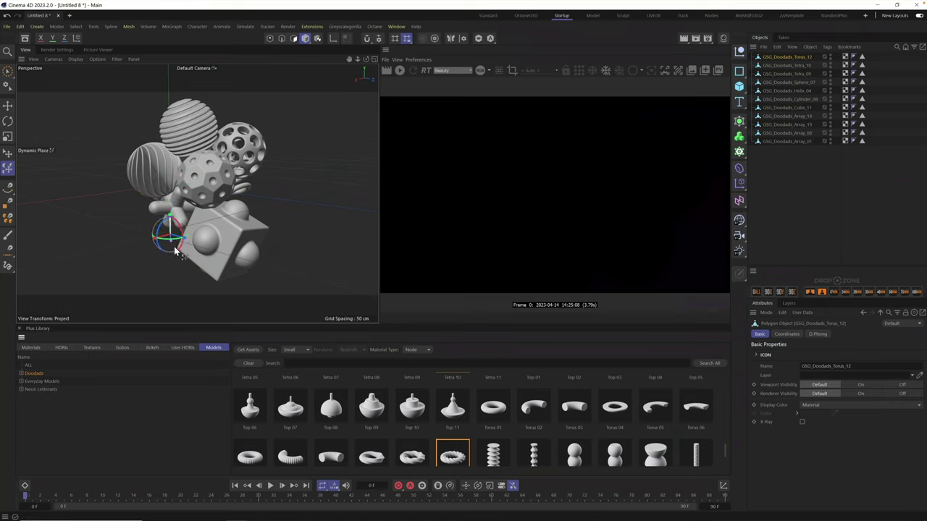
pyautogui.moveTo(172, 230); pyautogui.dragTo(182, 179)
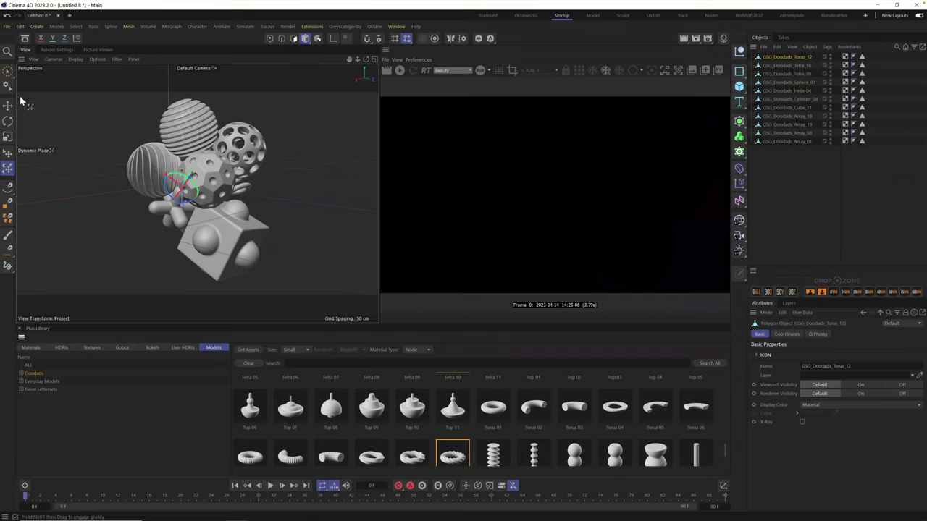
pyautogui.click(8, 107)
pyautogui.moveTo(189, 174); pyautogui.dragTo(163, 221)
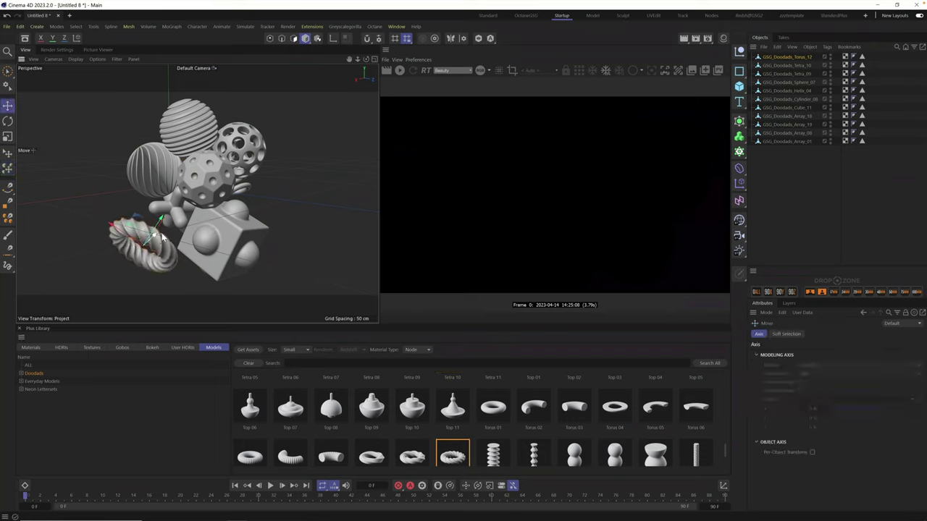
pyautogui.hotkey('ctrl', 'shift', 'd')
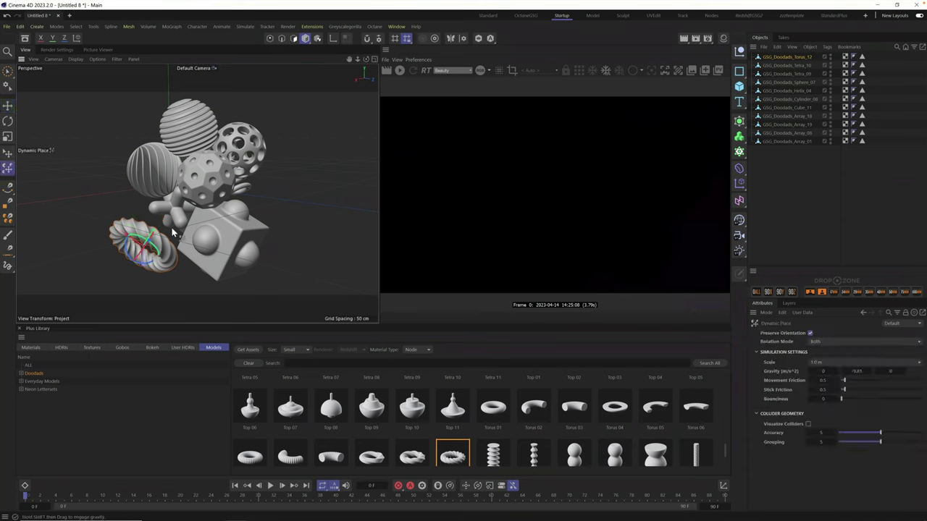
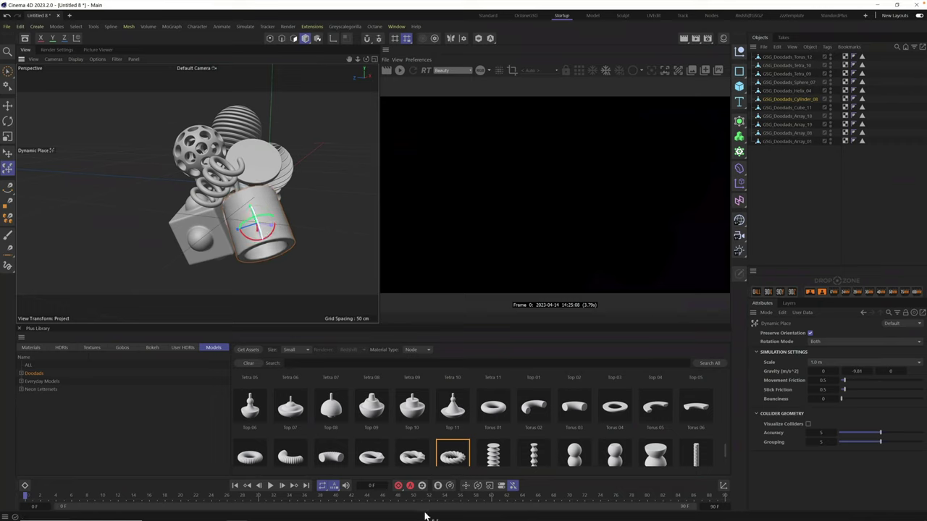
# - Move the hollow cylinder clear of the overlapping objects and reposition it against the cluster with Dynamic Place
pyautogui.moveTo(336, 212); pyautogui.dragTo(260, 226)
pyautogui.click(8, 107)
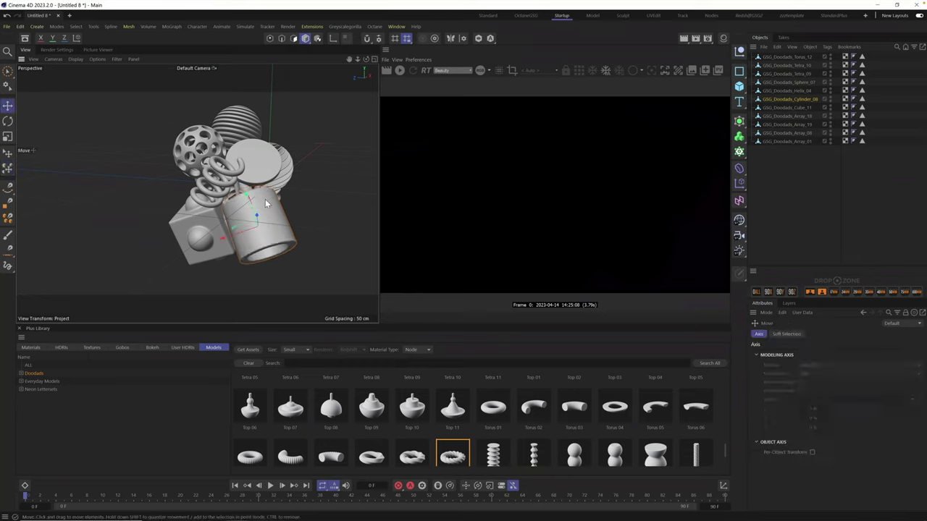
pyautogui.click(7, 167)
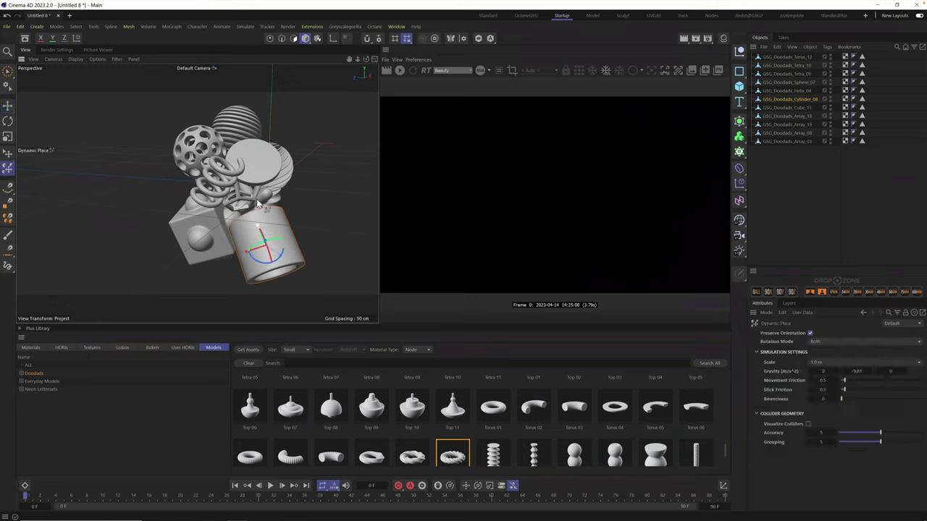
pyautogui.moveTo(263, 242); pyautogui.dragTo(249, 255)
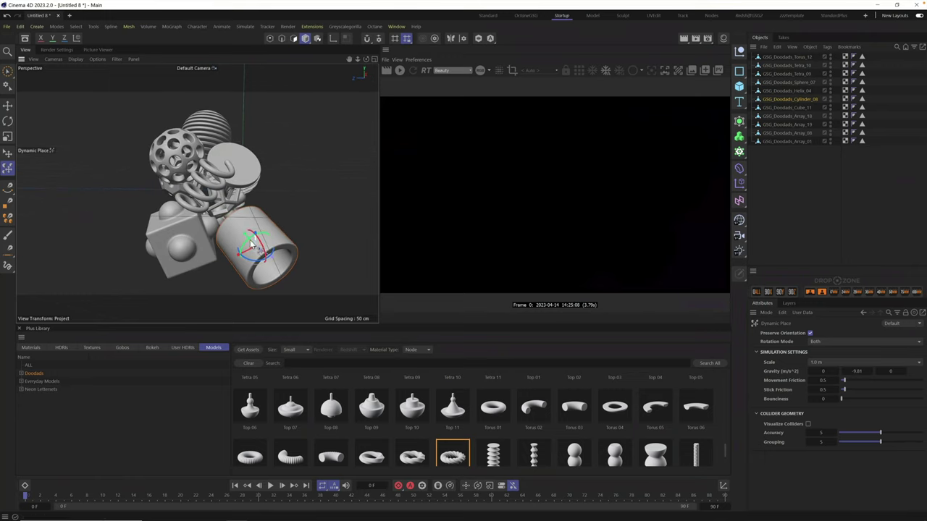
pyautogui.moveTo(243, 230); pyautogui.dragTo(369, 173)
pyautogui.hotkey('ctrl', 'z')
pyautogui.scroll(3, 197, 223)
pyautogui.scroll(-2, 196, 223)
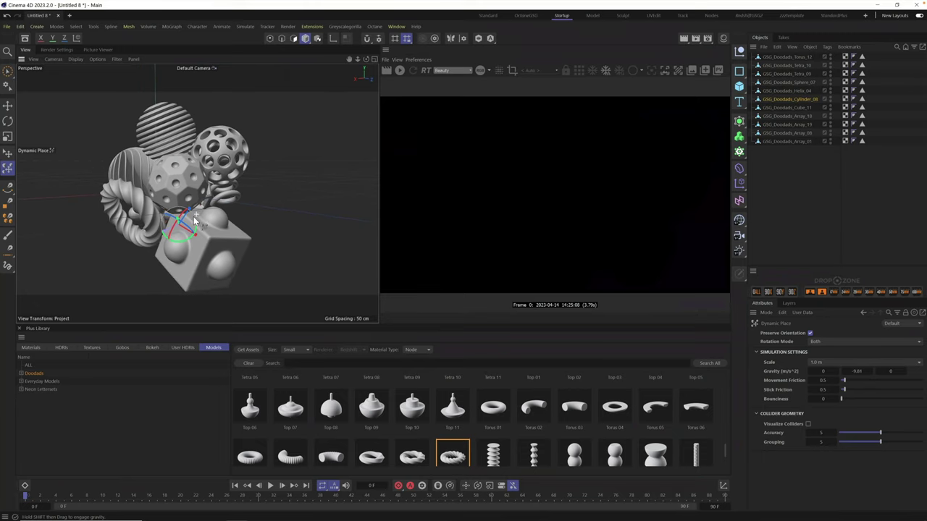
# - Move the Helix 04 spring outward beneath the perforated Sphere 07 and return to the Dynamic Place tool
pyautogui.click(231, 192)
pyautogui.click(7, 106)
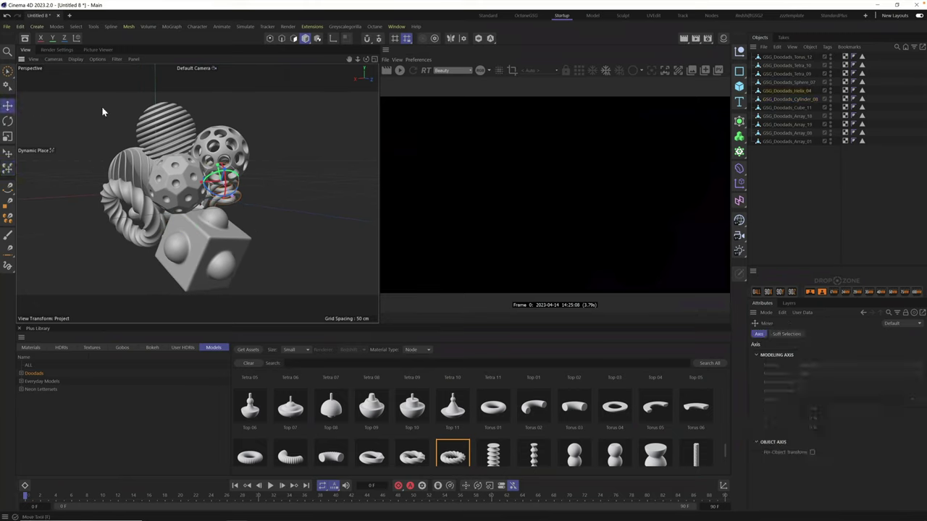
pyautogui.moveTo(218, 167); pyautogui.dragTo(245, 178)
pyautogui.press('p')
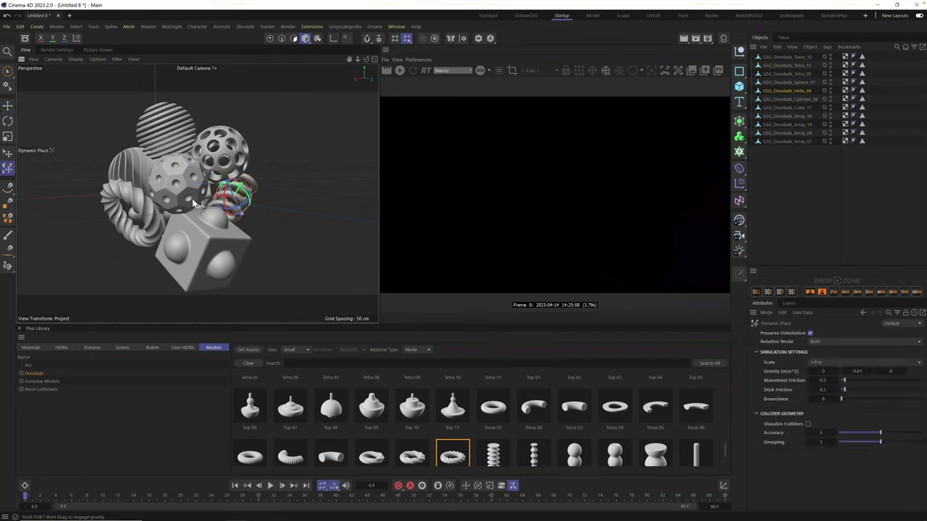
pyautogui.keyDown('alt'); pyautogui.moveTo(200, 205); pyautogui.dragTo(212, 187, button='middle'); pyautogui.keyUp('alt')
pyautogui.keyDown('alt'); pyautogui.moveTo(212, 186); pyautogui.dragTo(205, 189); pyautogui.keyUp('alt')
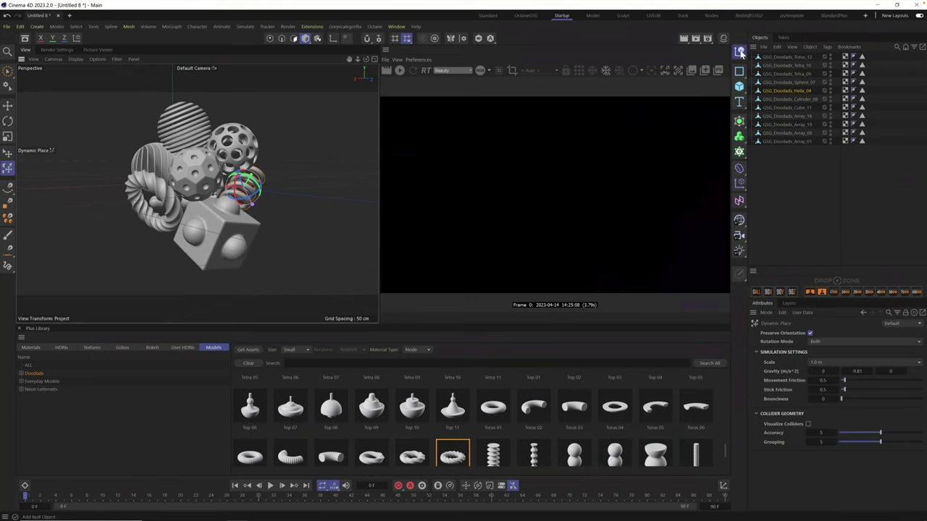
# - Create a null object and group all the Doodads models under it
pyautogui.click(739, 50)
pyautogui.moveTo(792, 184); pyautogui.dragTo(768, 64)
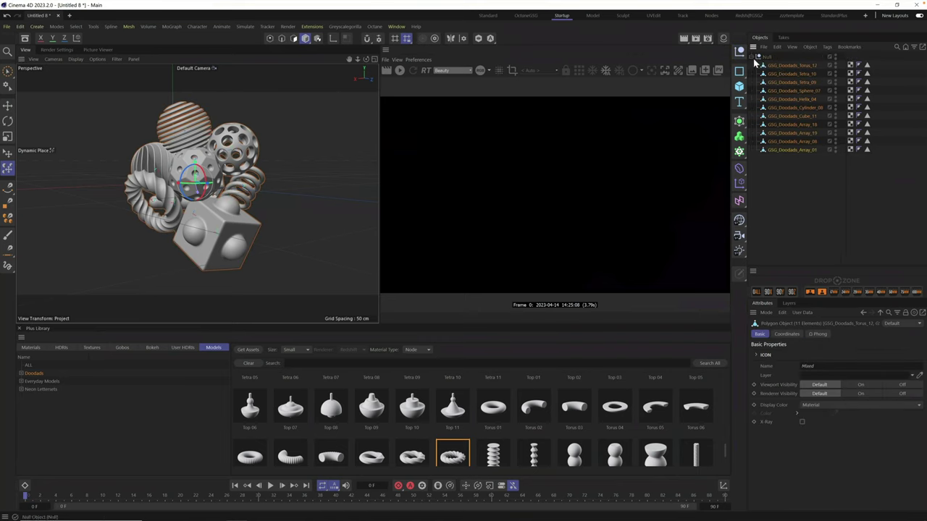
pyautogui.click(755, 57)
pyautogui.click(756, 58)
pyautogui.click(794, 198)
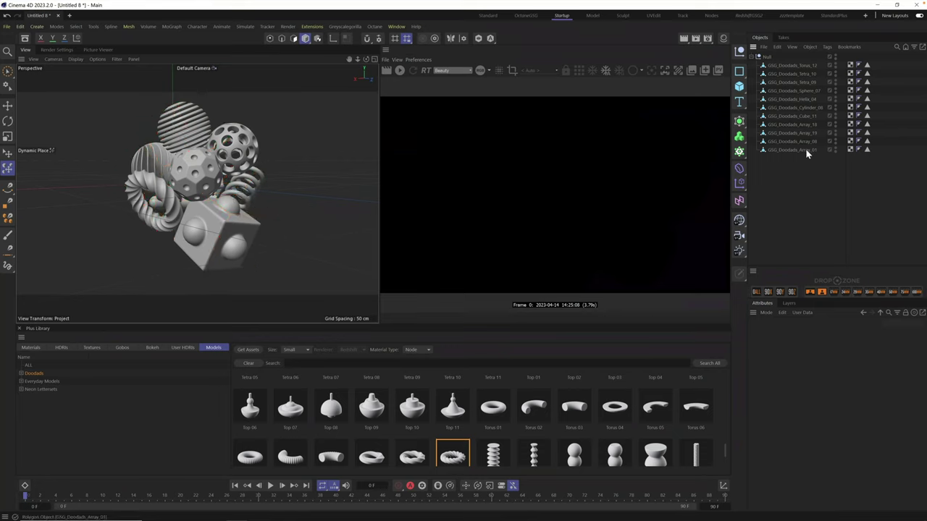
# - Preview the cluster briefly in the RenderView and set the project's renderer to Redshift
pyautogui.click(400, 71)
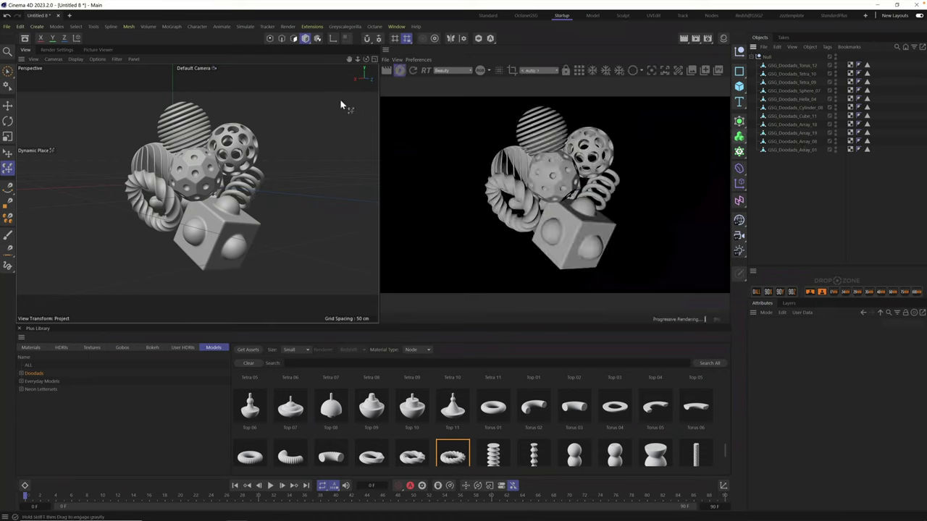
pyautogui.click(401, 73)
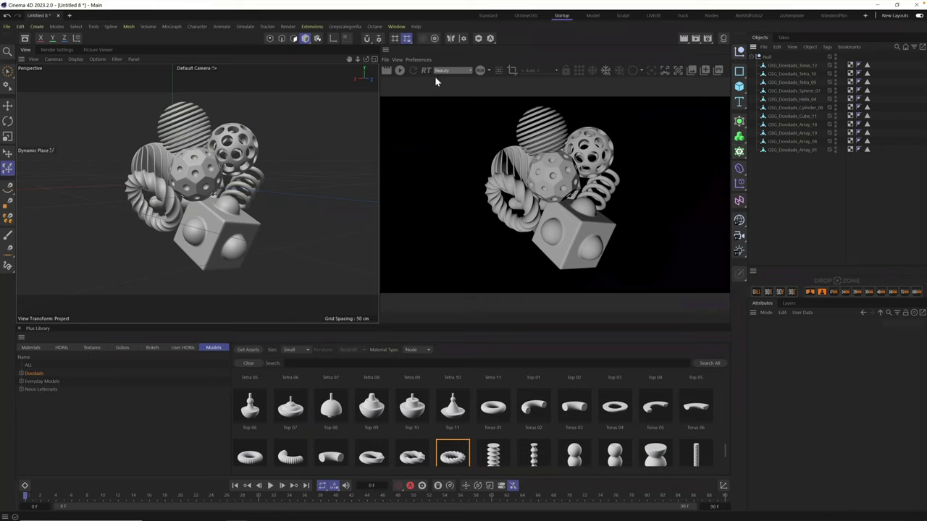
pyautogui.click(57, 49)
pyautogui.click(62, 69)
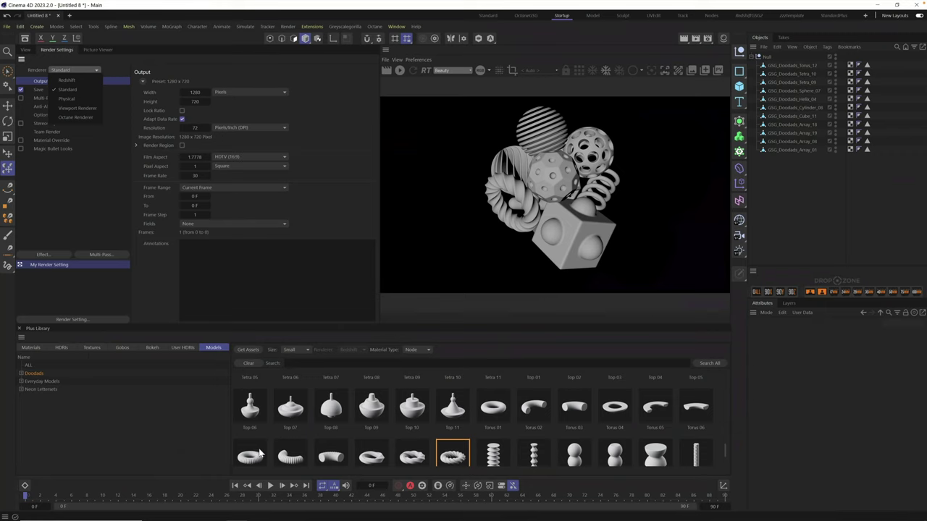
pyautogui.click(75, 80)
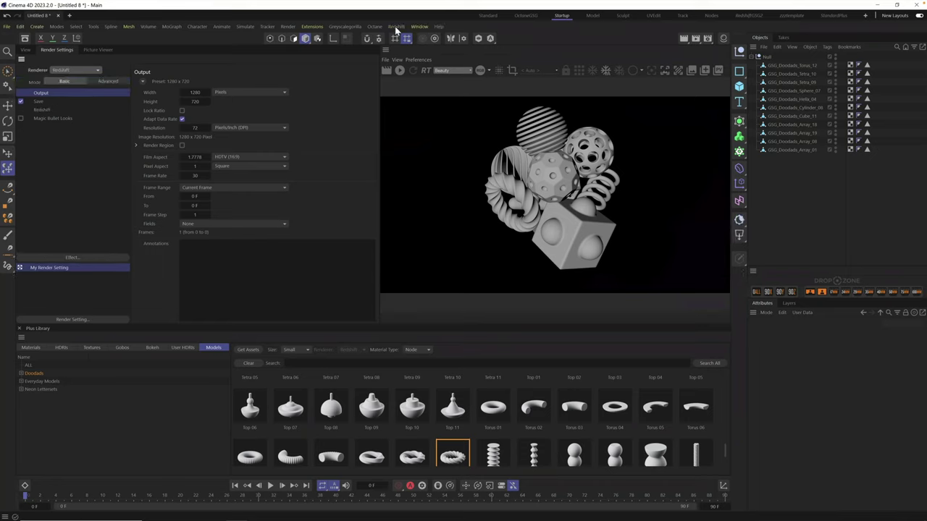
# - Check the Redshift Main Menu option in the Redshift renderer preferences and close the preferences
pyautogui.click(36, 27)
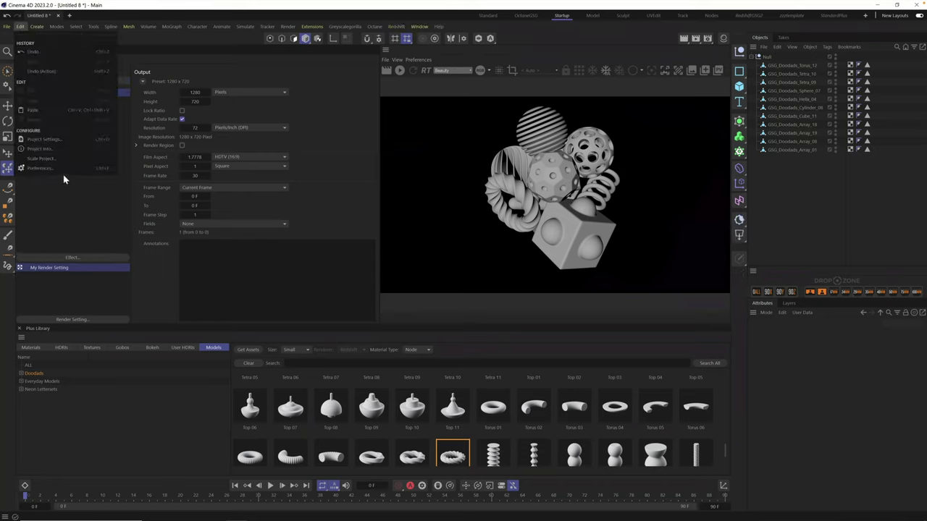
pyautogui.click(62, 168)
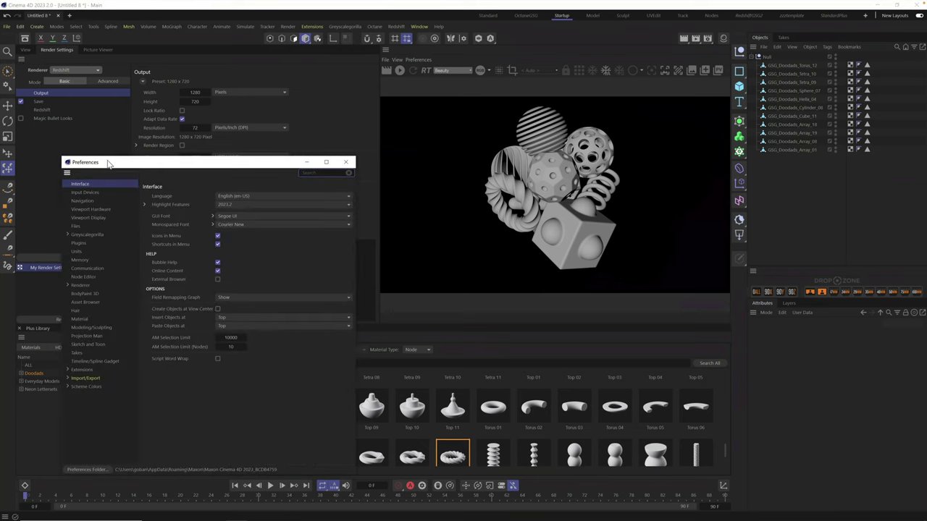
pyautogui.click(67, 256)
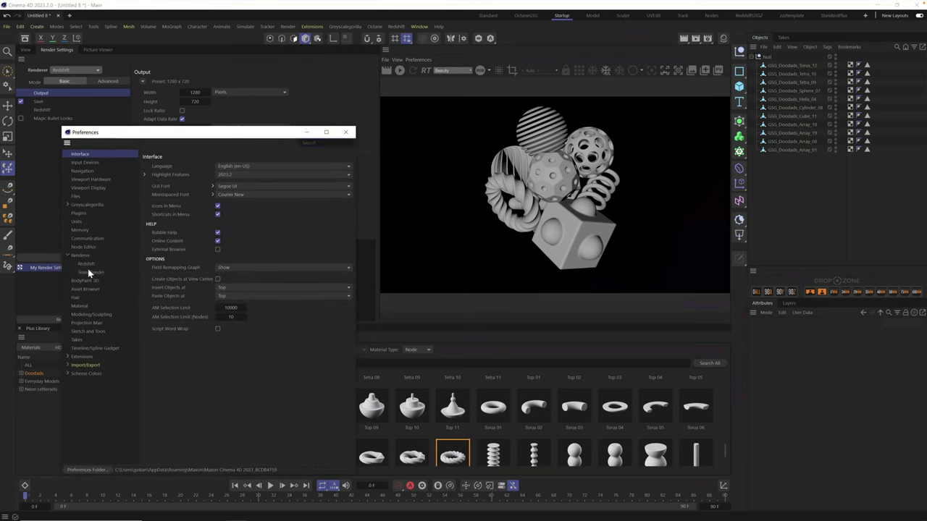
pyautogui.click(87, 264)
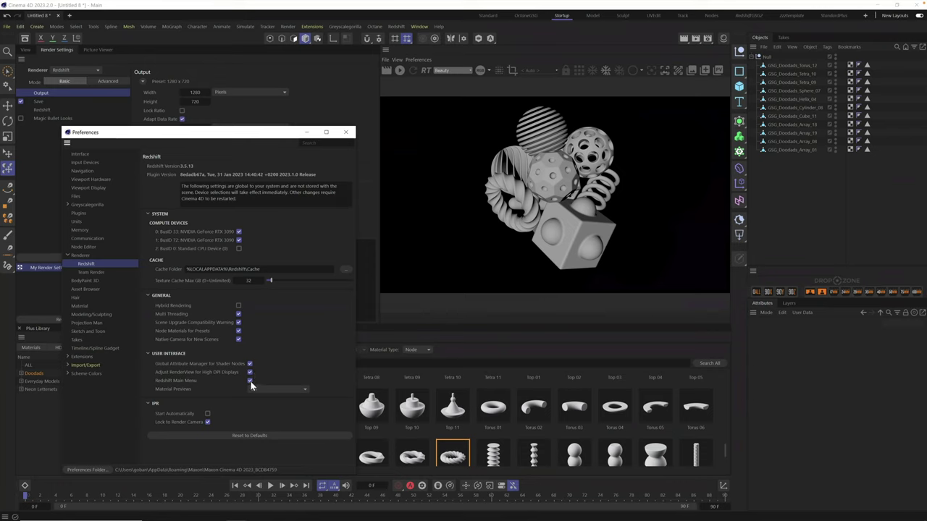
pyautogui.click(346, 132)
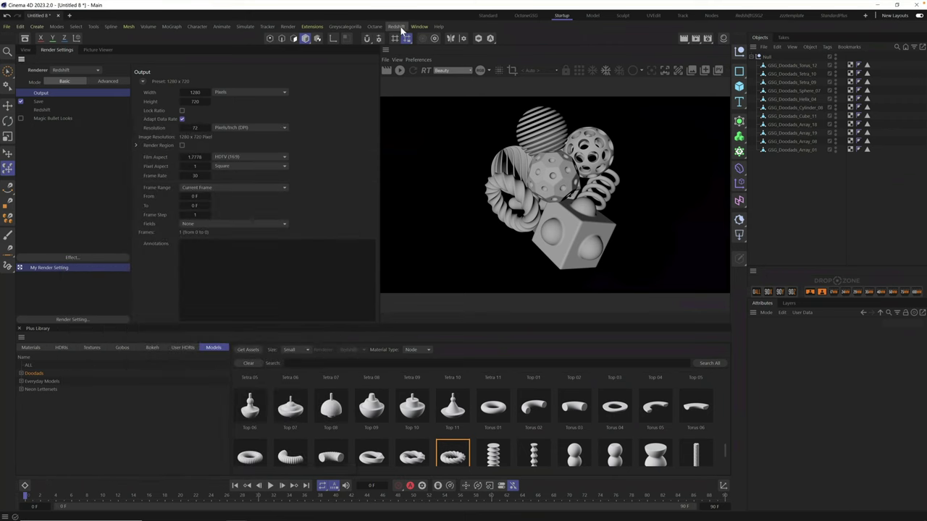
# - Add a Redshift Dome Light to the scene and start the live RenderView preview
pyautogui.click(27, 49)
pyautogui.click(397, 27)
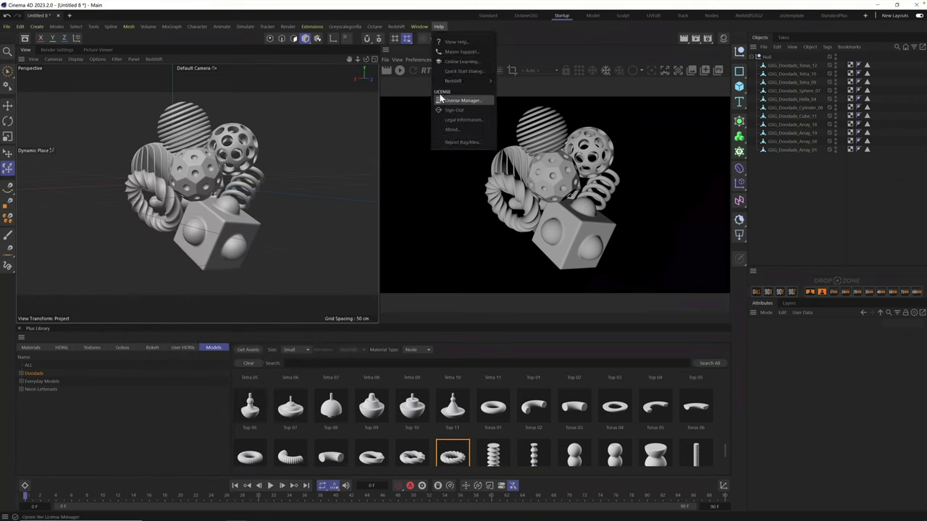
pyautogui.moveTo(409, 51)
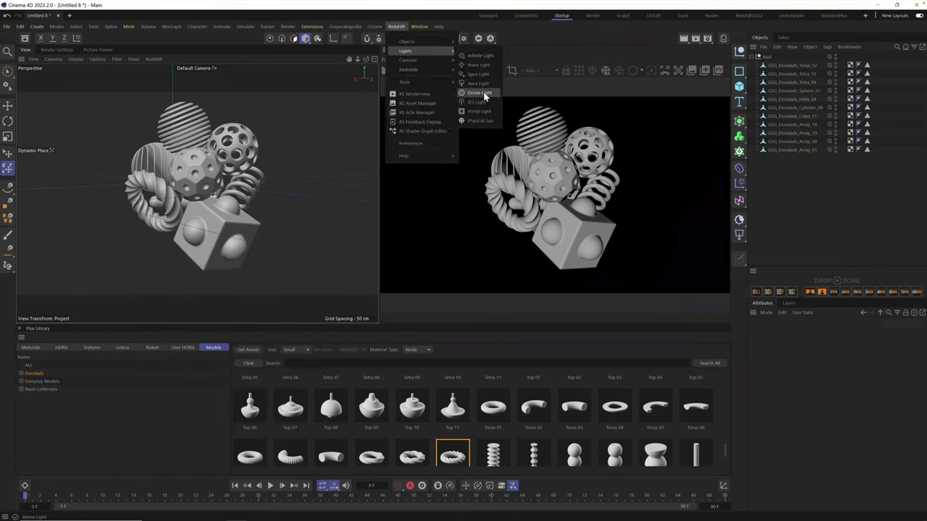
pyautogui.click(478, 93)
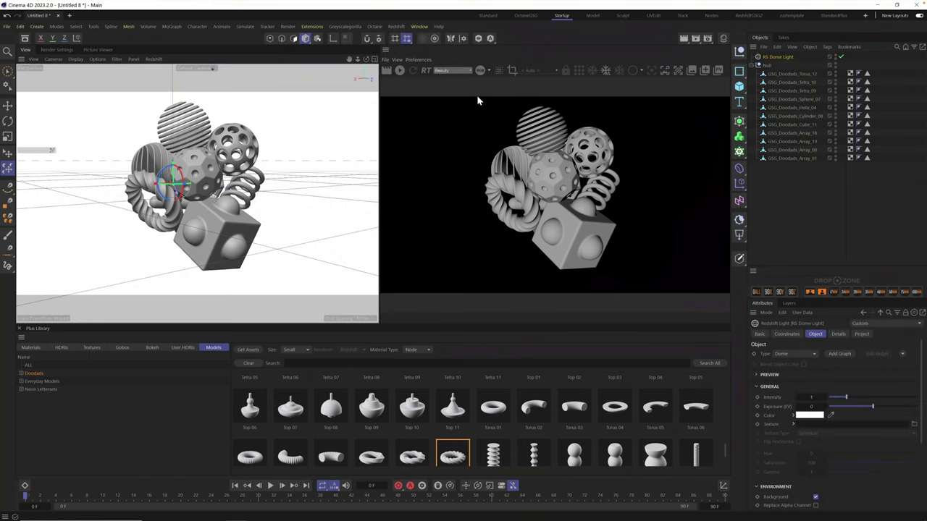
pyautogui.click(399, 71)
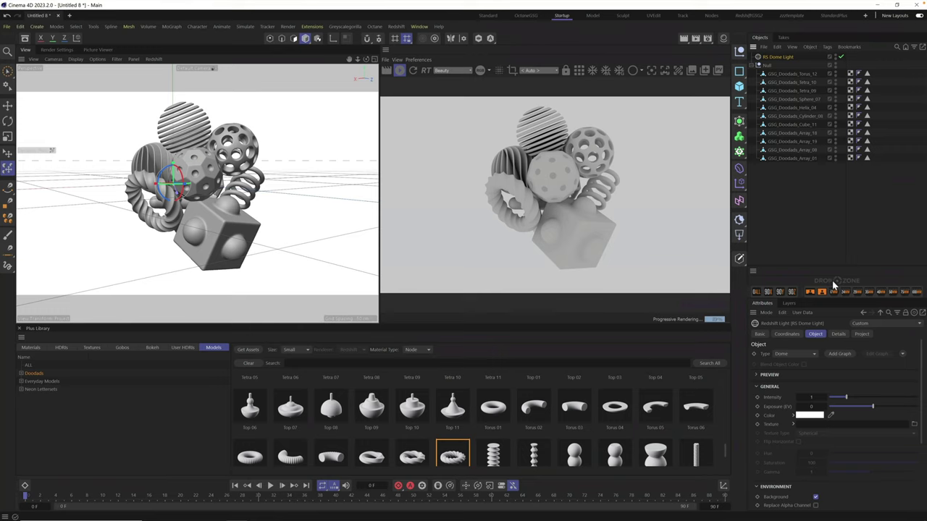
# - Attach an HDRI Link Plus tag to the RS Dome Light for its texture
pyautogui.moveTo(773, 428)
pyautogui.mouseDown()
pyautogui.moveTo(830, 294)
pyautogui.moveTo(784, 423)
pyautogui.mouseUp()
pyautogui.moveTo(819, 324); pyautogui.dragTo(836, 282)
pyautogui.moveTo(837, 281); pyautogui.dragTo(838, 282)
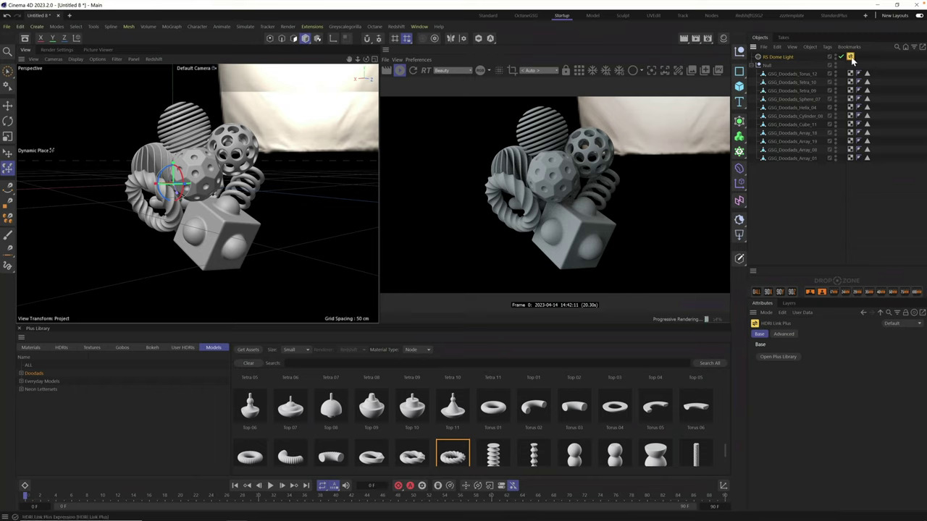
# - Try the GSG ProStudiosMetal Vol2 02 HDRI on the dome light and replace it with GSG ProStudiosMetal Vol2 06
pyautogui.click(60, 349)
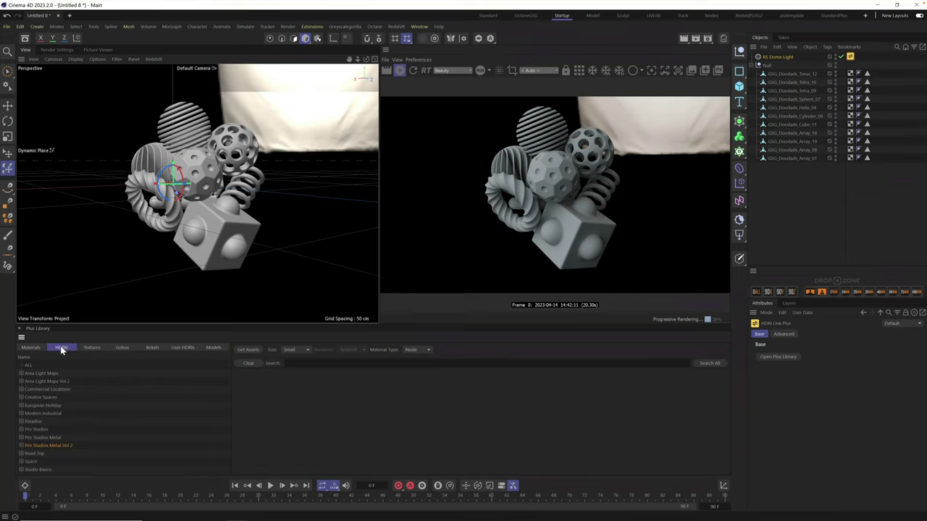
pyautogui.click(357, 397)
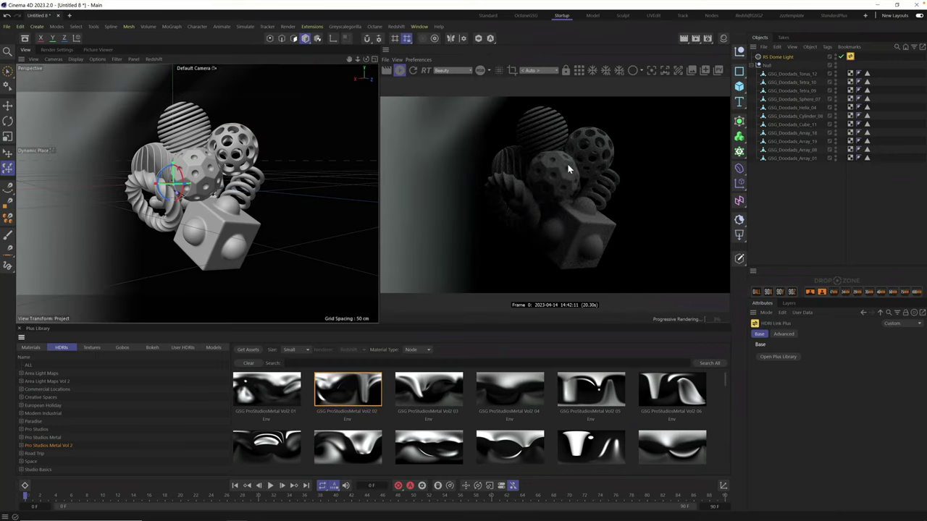
pyautogui.click(677, 399)
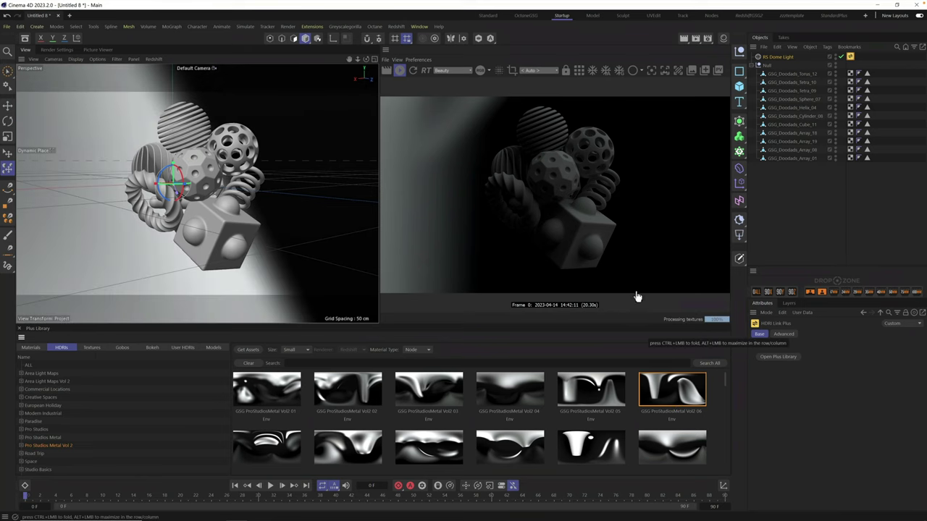
# - Replace the dome light's HDRI with Creative Space 05 from the Creative Spaces collection and check the lighting from another angle
pyautogui.click(45, 397)
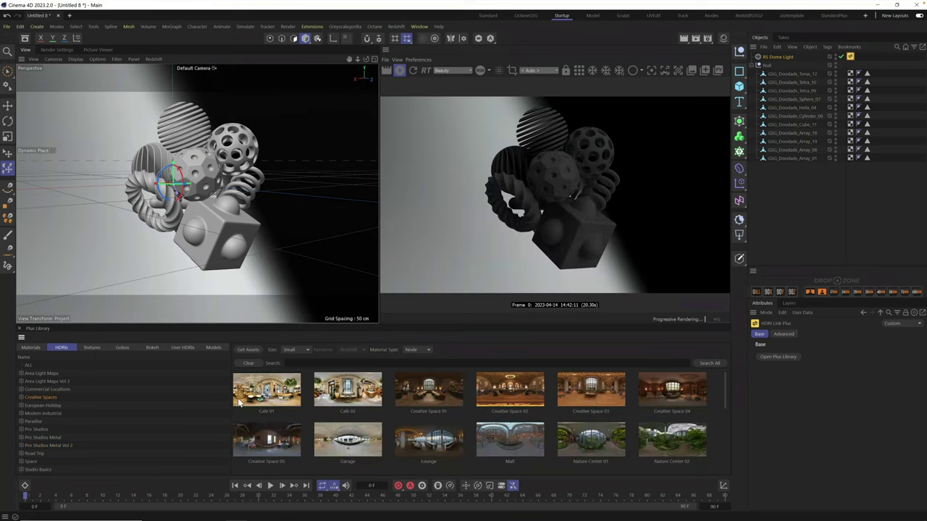
pyautogui.click(291, 447)
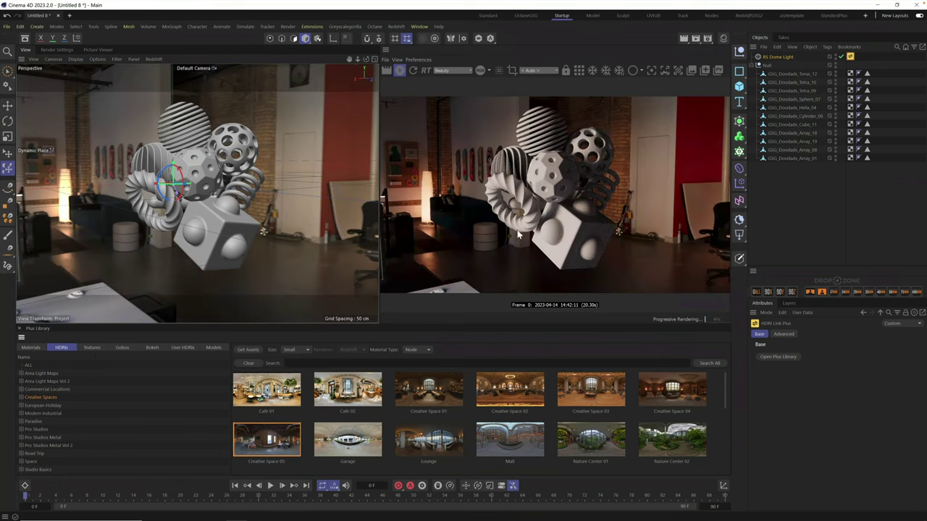
pyautogui.moveTo(209, 185); pyautogui.dragTo(614, 187)
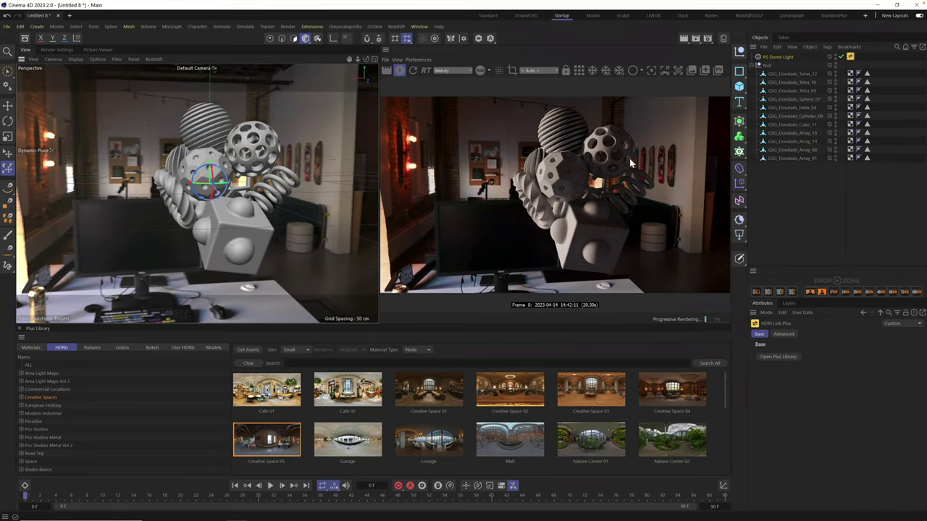
pyautogui.moveTo(222, 200); pyautogui.dragTo(217, 205)
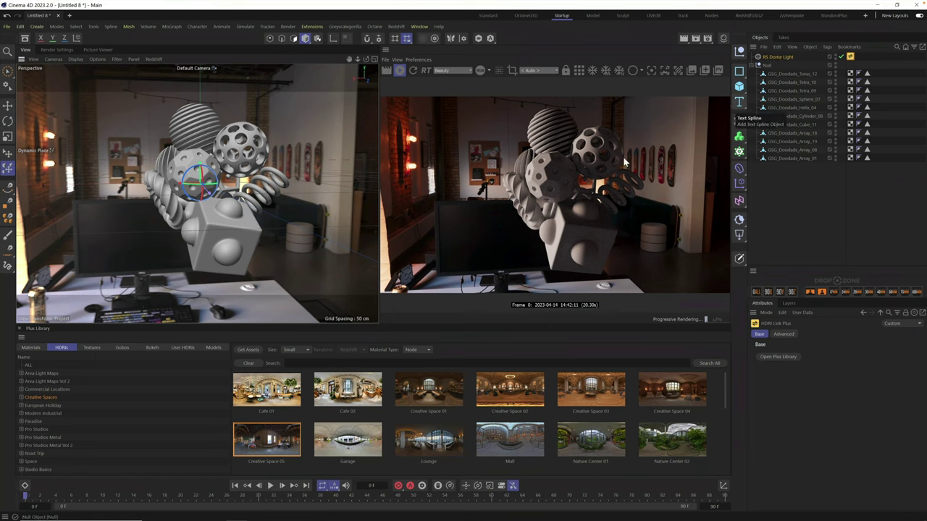
# - Add a second Redshift Dome Light and turn off Background on the original HDRI dome light
pyautogui.click(777, 57)
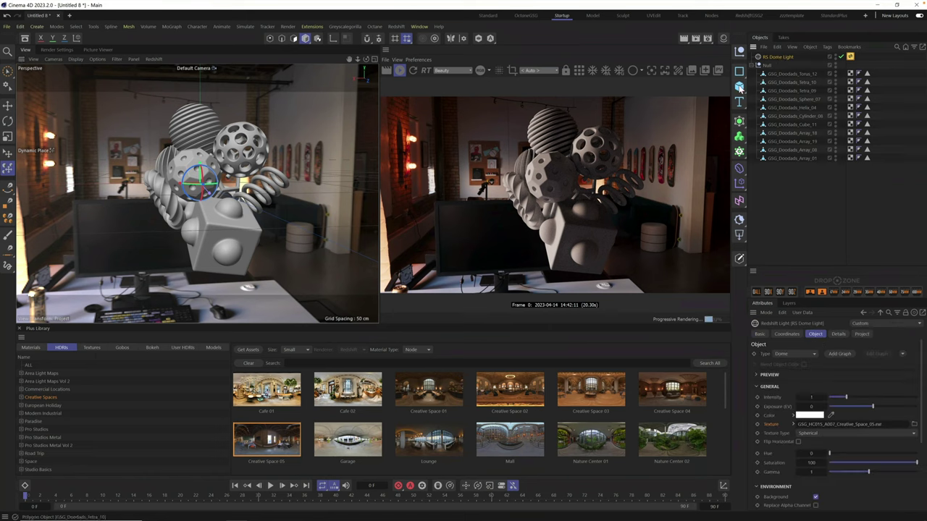
pyautogui.click(397, 27)
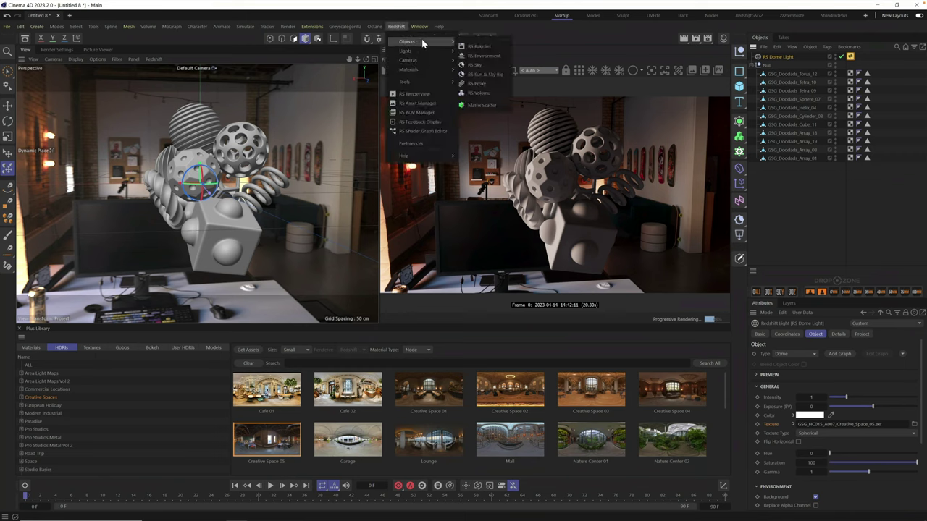
pyautogui.moveTo(443, 45)
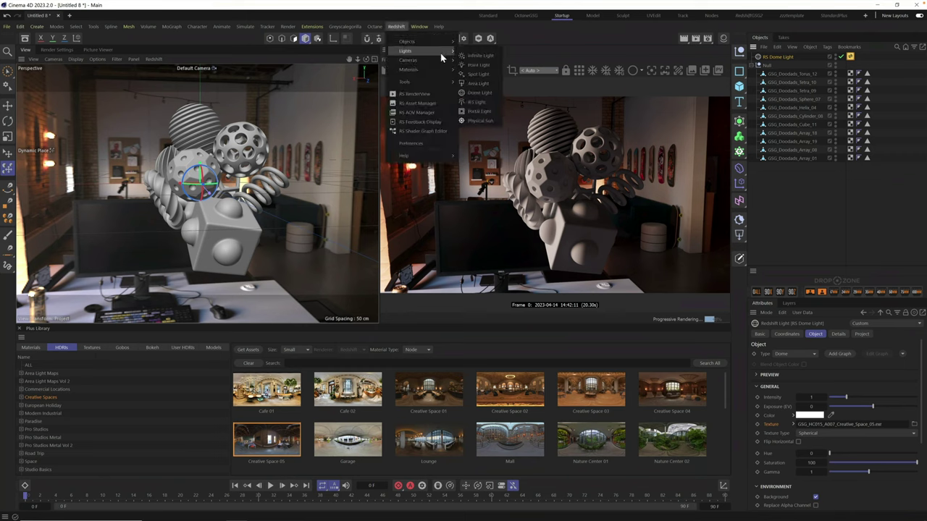
pyautogui.click(478, 90)
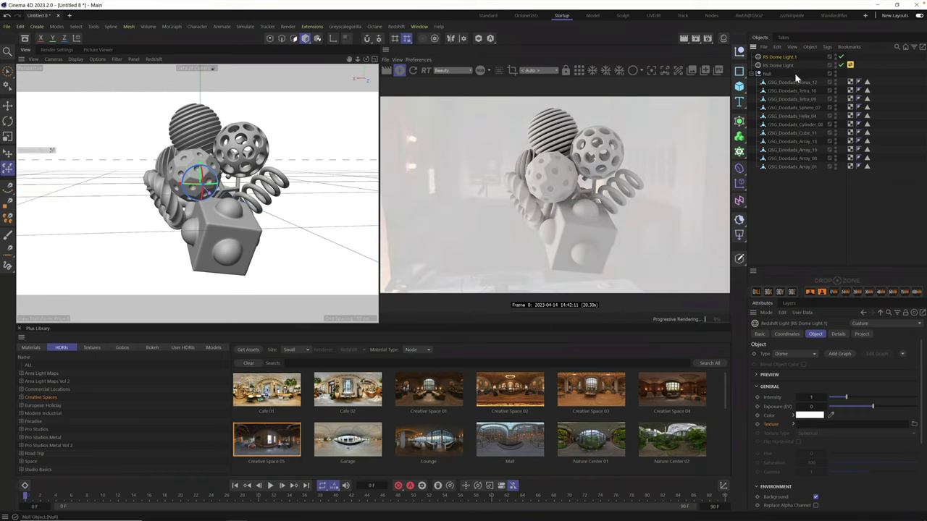
pyautogui.click(779, 65)
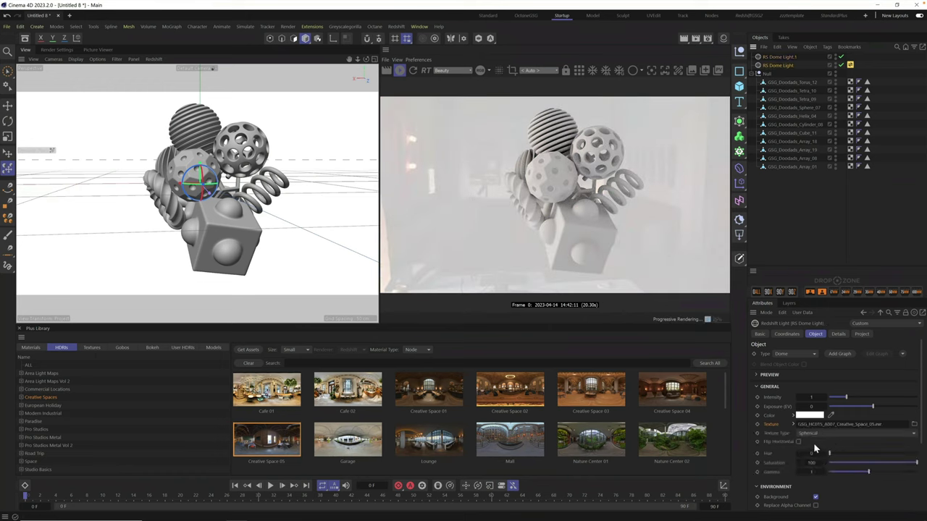
pyautogui.click(815, 497)
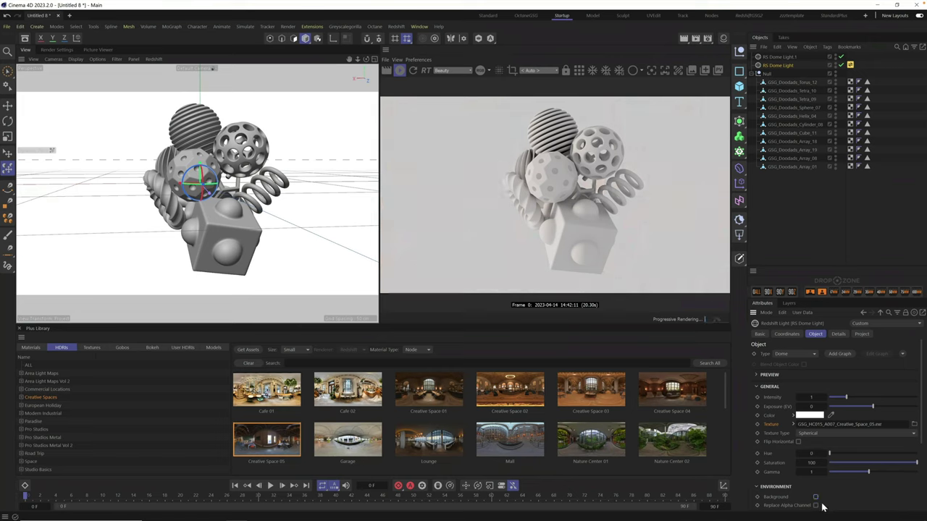
# - Set RS Dome Light.1's Diffuse, Reflection, Transmission, Single and Multiple Scattering, Global Illumination and Volume contributions to 0
pyautogui.click(782, 57)
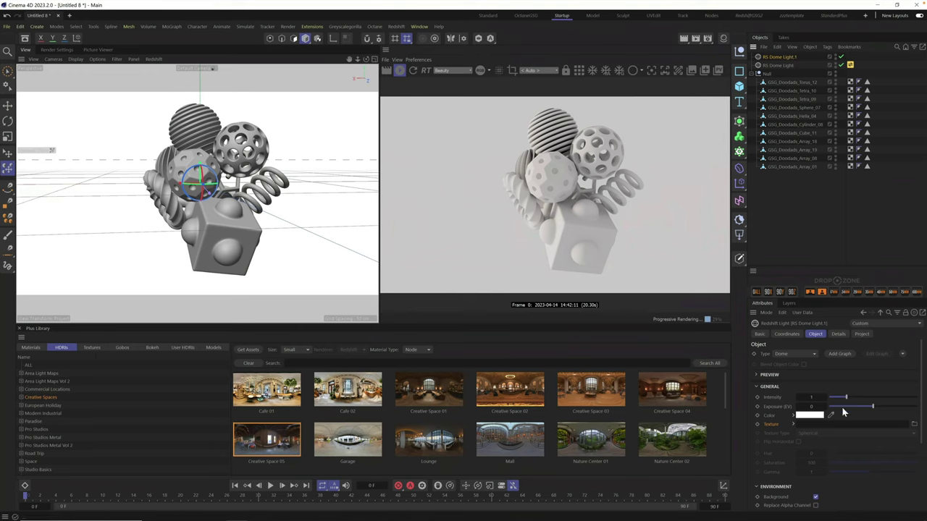
pyautogui.click(838, 334)
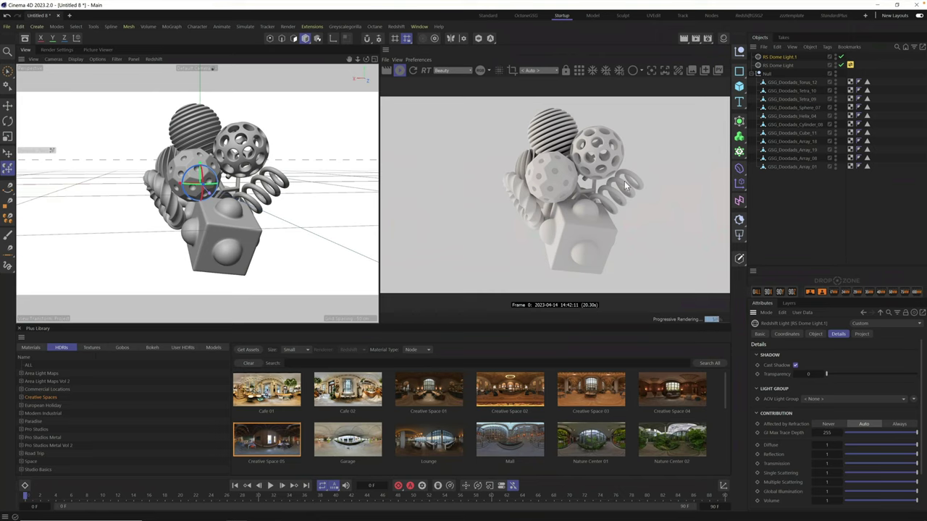
pyautogui.click(841, 56)
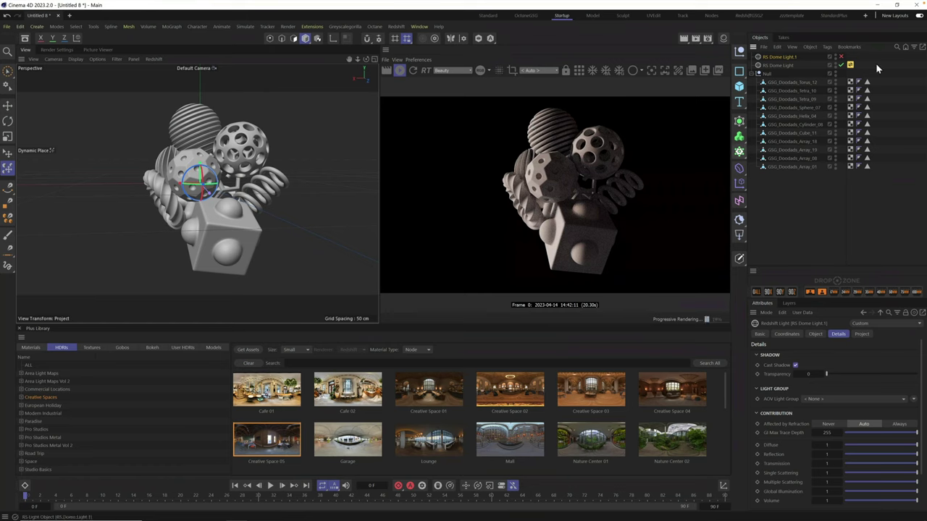
pyautogui.click(840, 56)
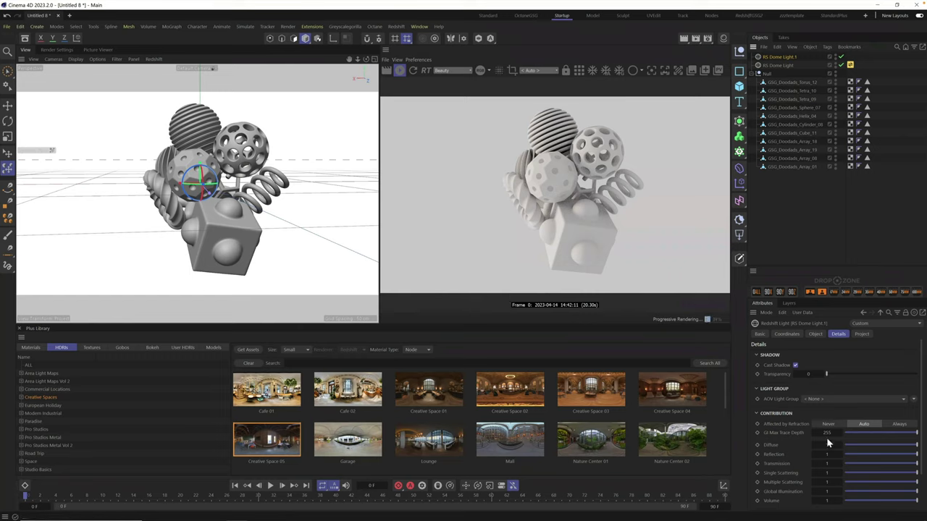
pyautogui.moveTo(855, 445); pyautogui.dragTo(813, 457)
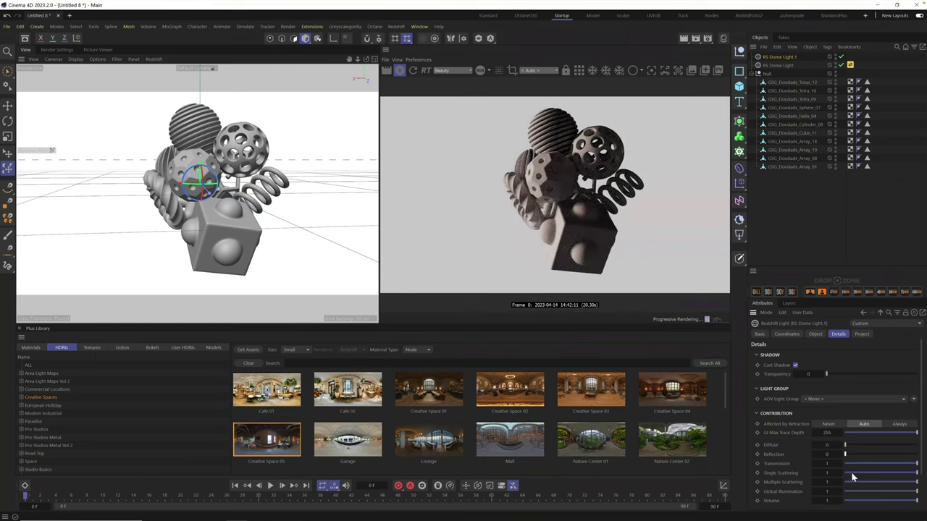
pyautogui.moveTo(858, 464); pyautogui.dragTo(840, 501)
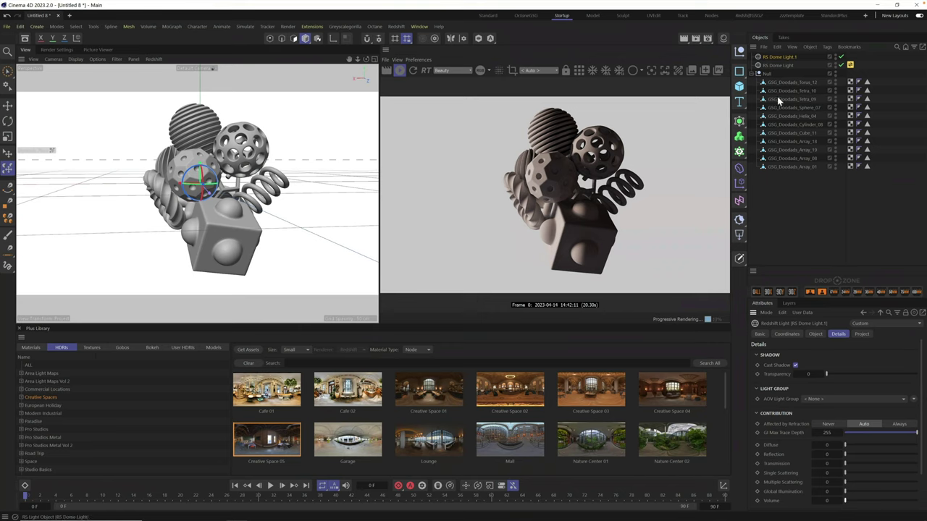
# - Set the color of RS Dome Light.1 to a neutral dark gray, about RGB 112, for the background
pyautogui.click(816, 334)
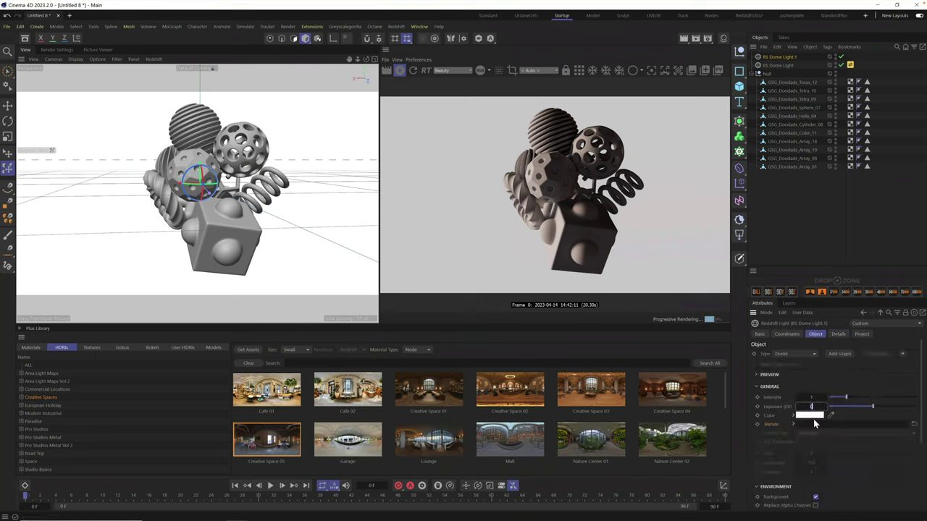
pyautogui.click(813, 415)
pyautogui.moveTo(715, 488); pyautogui.dragTo(716, 492)
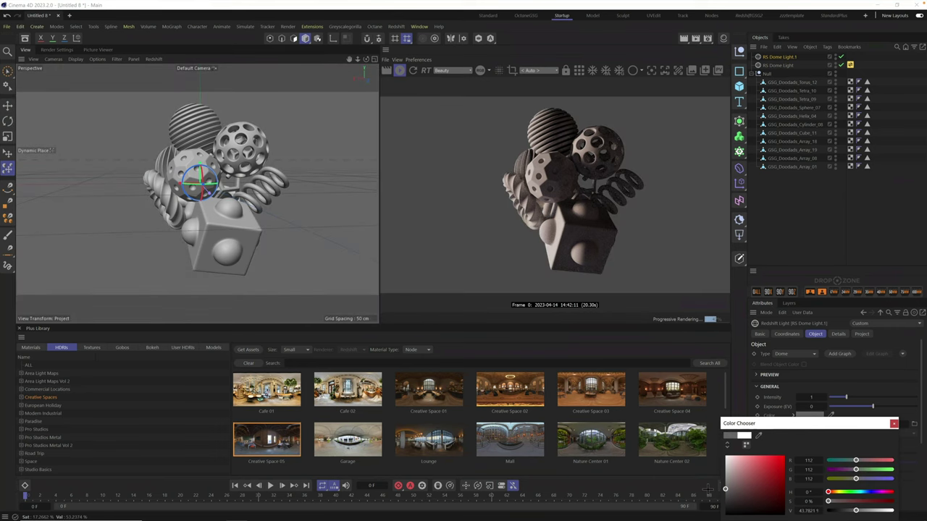
pyautogui.click(894, 424)
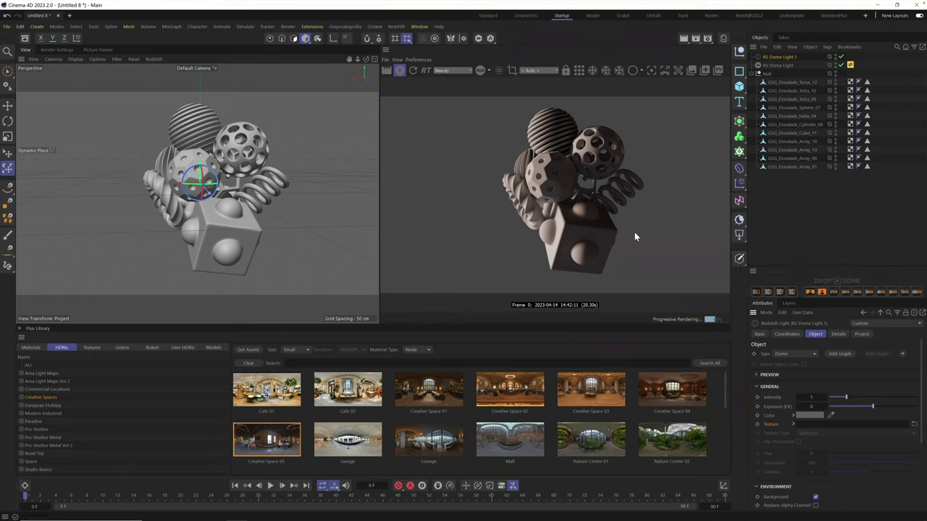
pyautogui.moveTo(219, 209)
pyautogui.keyDown('alt'); pyautogui.mouseDown()
pyautogui.moveTo(234, 210)
pyautogui.moveTo(218, 214)
pyautogui.moveTo(228, 213)
pyautogui.mouseUp(); pyautogui.keyUp('alt')
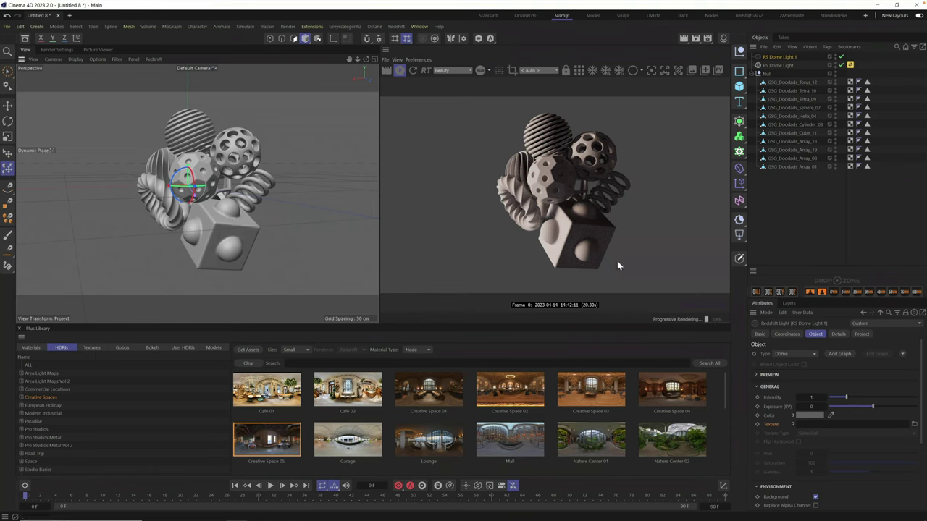
# - Add a standard Redshift camera to the scene and look through it
pyautogui.click(397, 27)
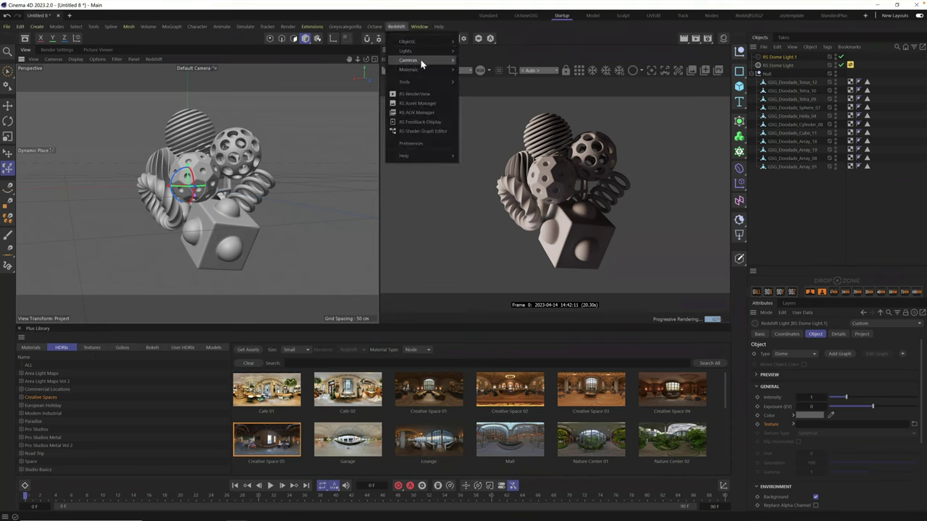
pyautogui.moveTo(433, 60)
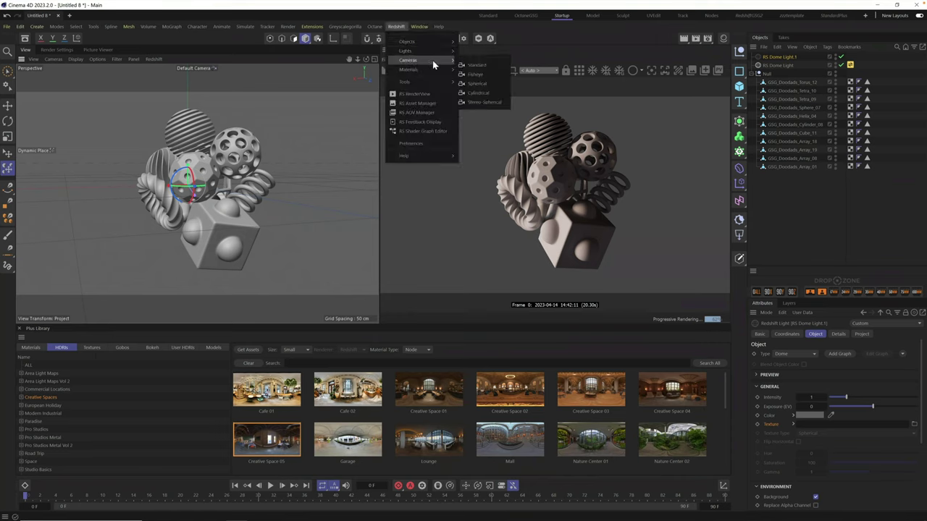
pyautogui.click(477, 66)
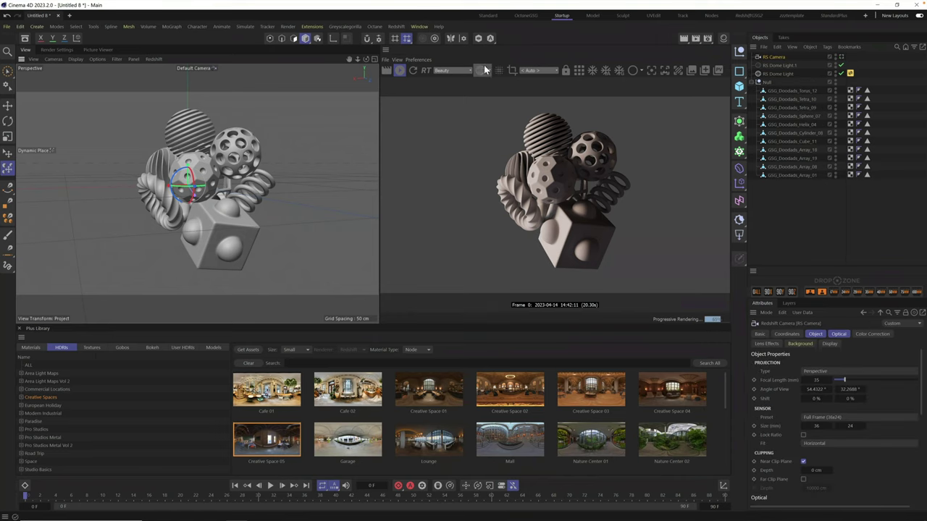
pyautogui.click(840, 57)
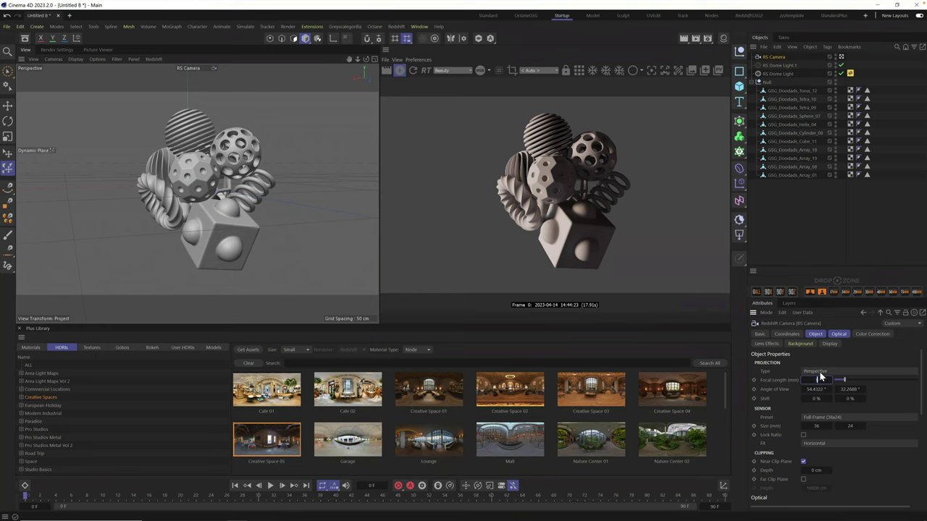
# - Set the RS Camera's focal length to 110 mm and reframe the whole doodad cluster
pyautogui.moveTo(820, 376); pyautogui.dragTo(881, 379)
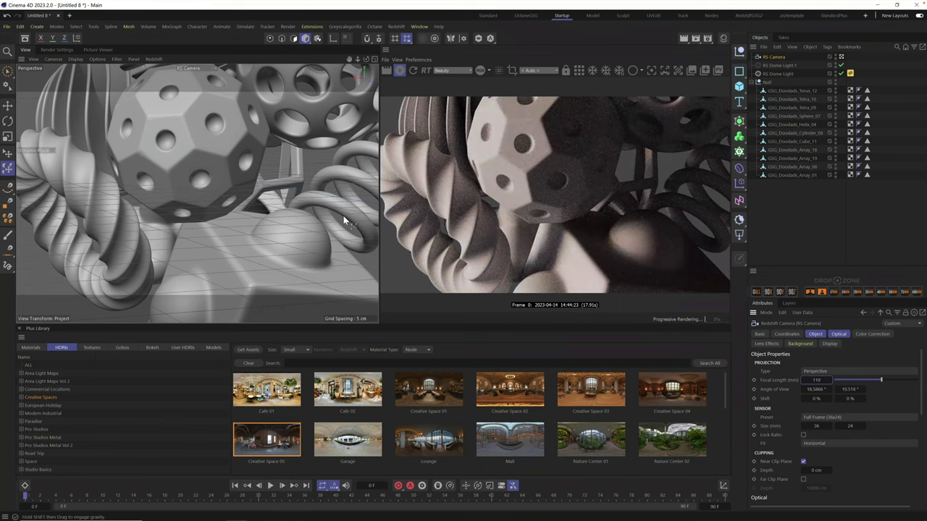
pyautogui.keyDown('alt'); pyautogui.moveTo(247, 178); pyautogui.dragTo(239, 202, button='right'); pyautogui.keyUp('alt')
pyautogui.keyDown('alt'); pyautogui.moveTo(238, 202); pyautogui.dragTo(225, 218); pyautogui.keyUp('alt')
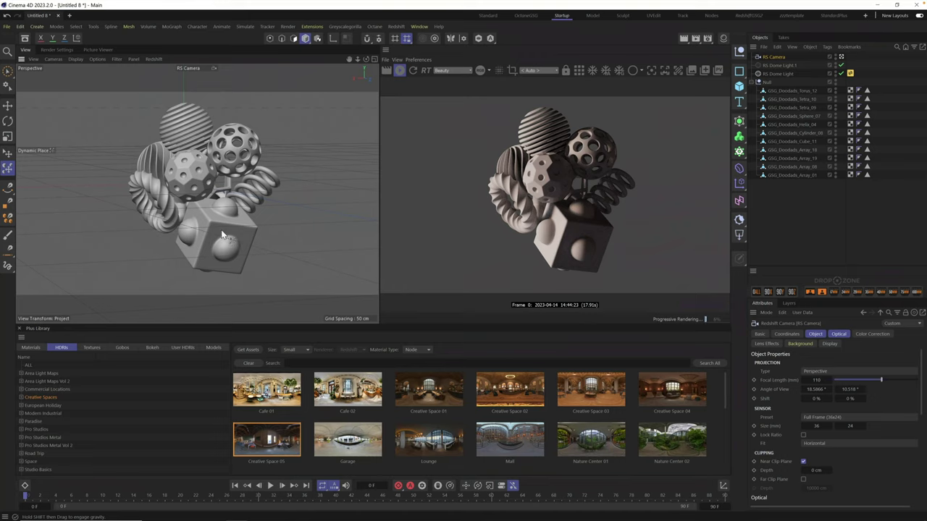
# - Scale down the GSG_Doodads_Cube_11 object at the lower part of the cluster
pyautogui.click(811, 185)
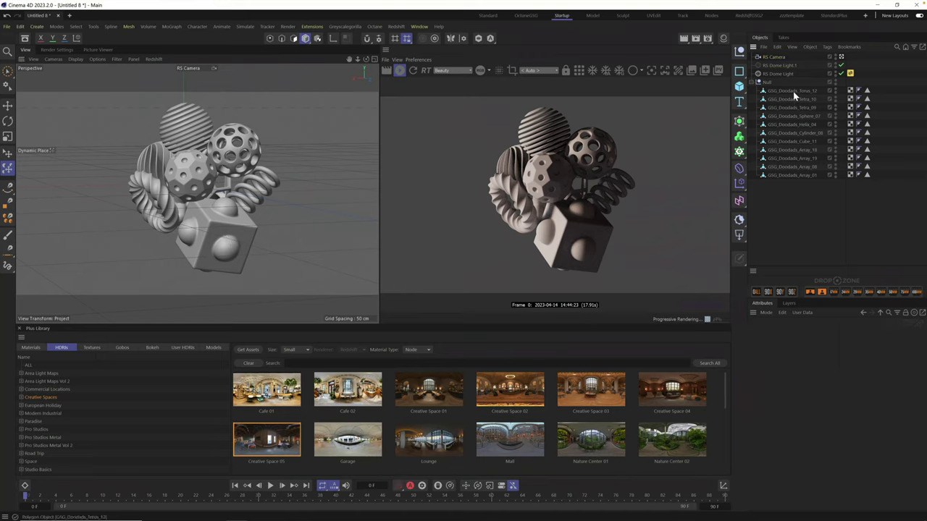
pyautogui.click(793, 141)
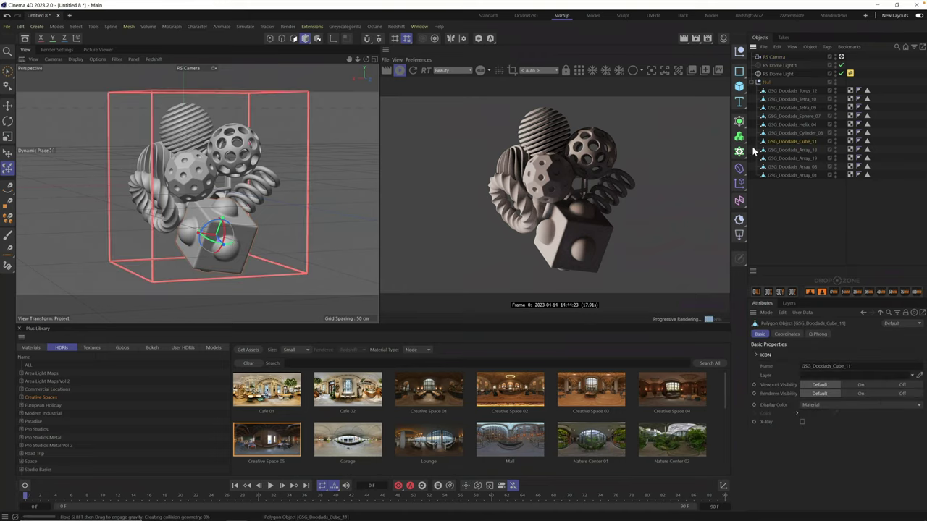
pyautogui.click(7, 121)
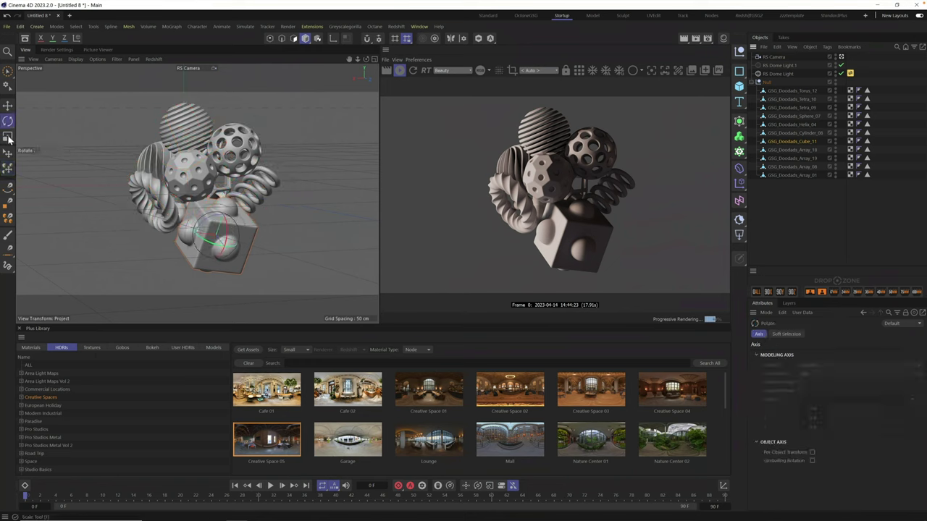
pyautogui.click(7, 136)
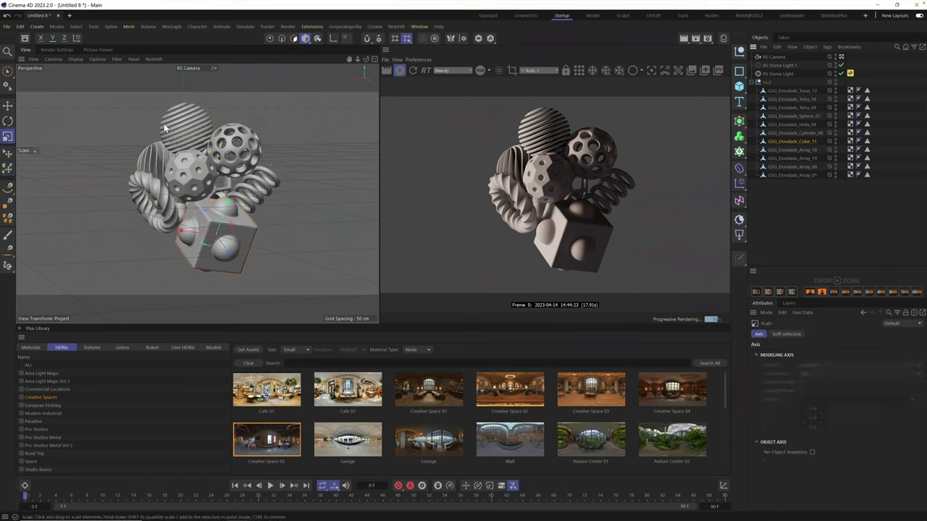
pyautogui.moveTo(134, 148); pyautogui.dragTo(115, 150)
# - Reposition and rotate the cube with Dynamic Place so it nestles against the neighbouring doodads
pyautogui.click(7, 106)
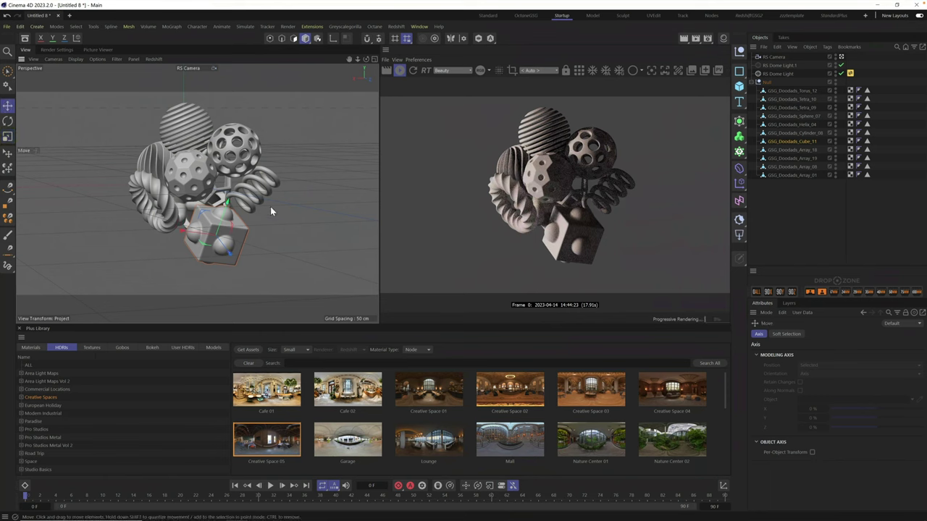
pyautogui.click(9, 167)
pyautogui.moveTo(221, 233); pyautogui.dragTo(213, 186)
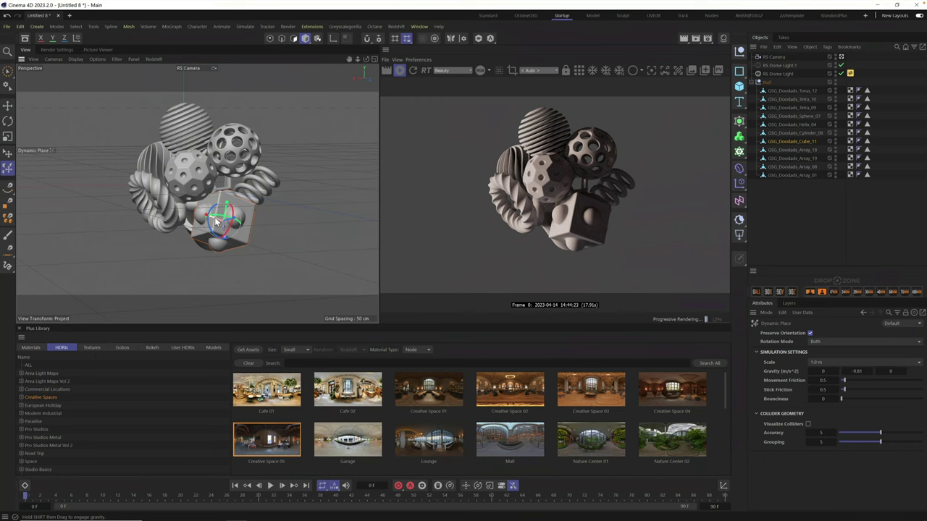
pyautogui.moveTo(216, 221); pyautogui.dragTo(241, 207)
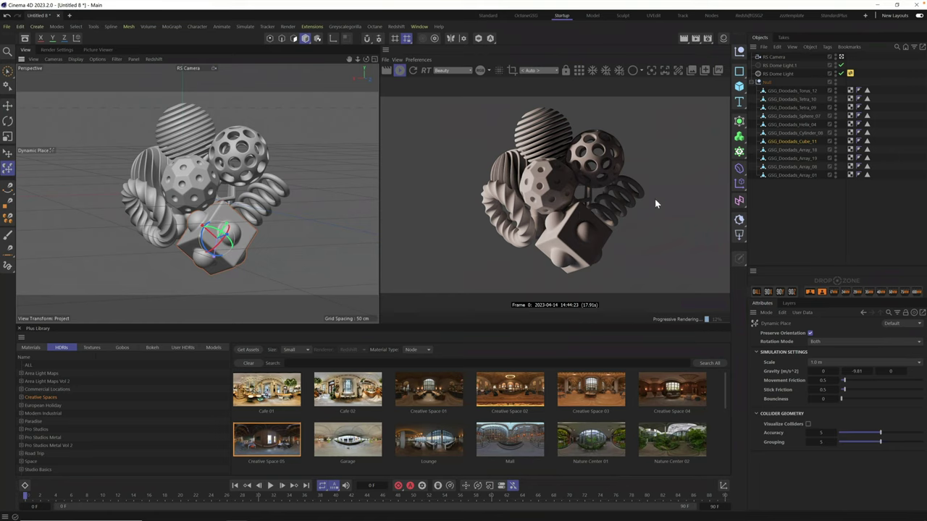
# - Add a new null object to the scene and rename it Focus
pyautogui.click(740, 52)
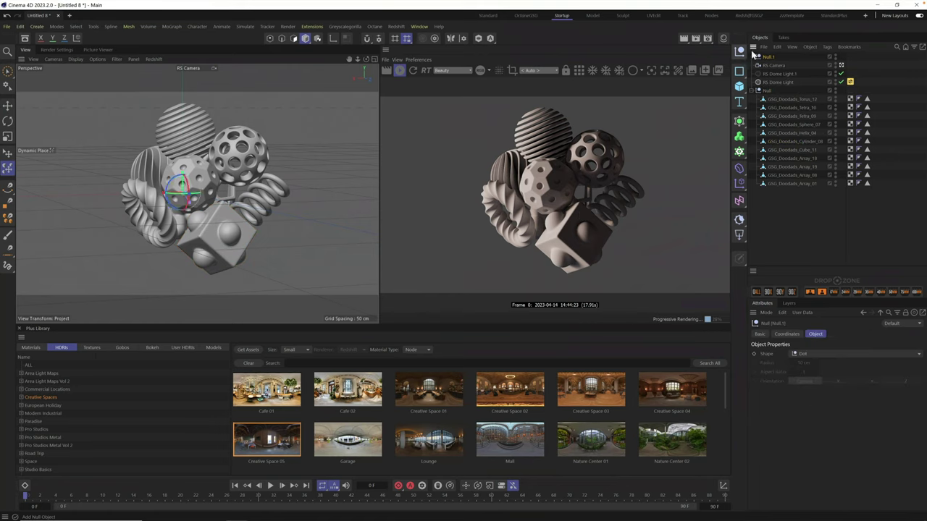
pyautogui.doubleClick(769, 57)
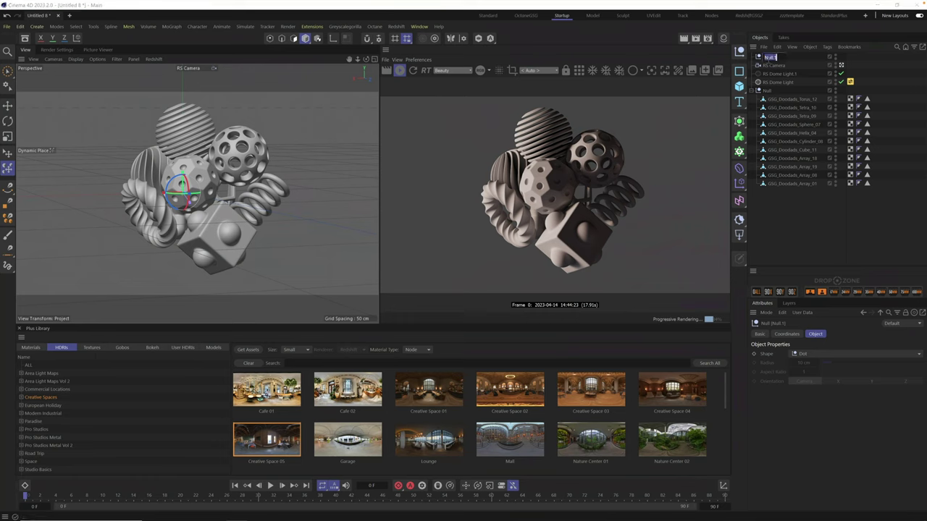
pyautogui.write('Focus')
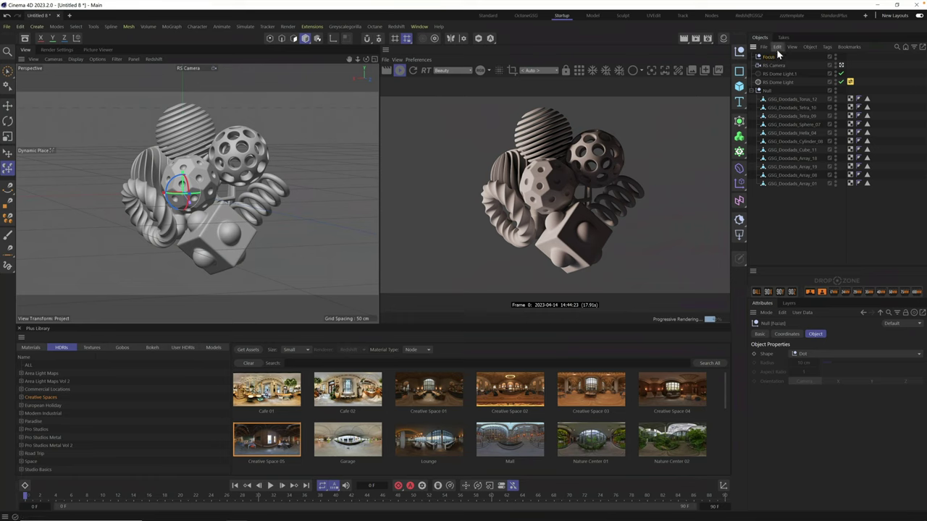
# - Link the Focus null as the RS Camera's depth of field focus object in its Optical settings
pyautogui.click(772, 65)
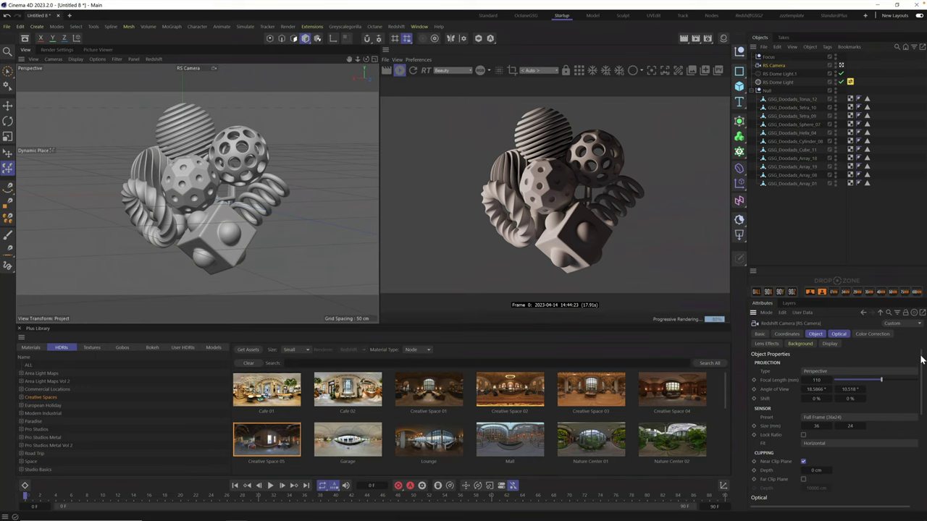
pyautogui.moveTo(920, 366); pyautogui.dragTo(925, 344)
pyautogui.click(839, 334)
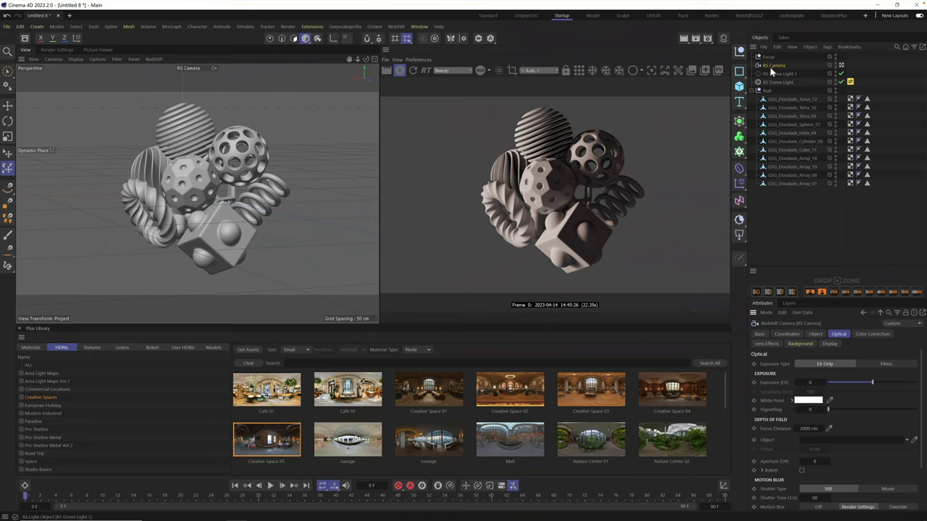
pyautogui.moveTo(768, 56); pyautogui.dragTo(819, 443)
pyautogui.click(770, 55)
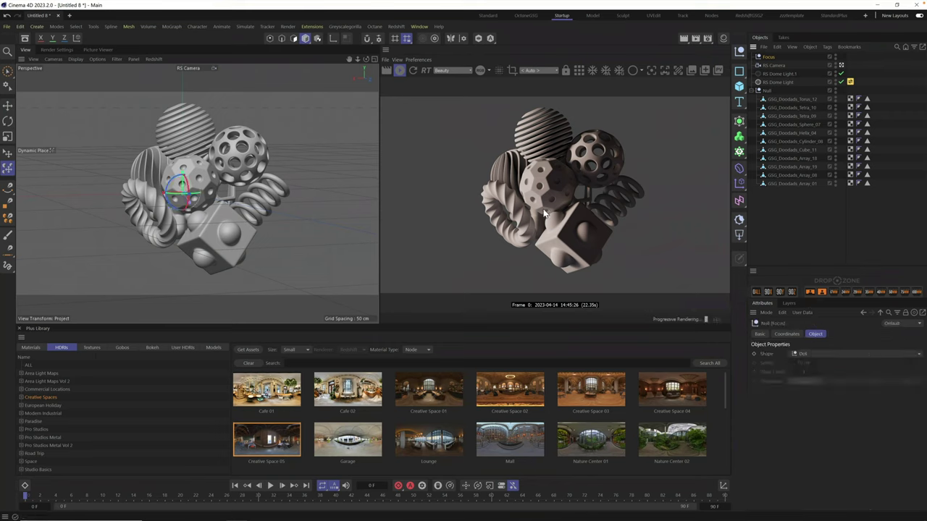
pyautogui.click(772, 65)
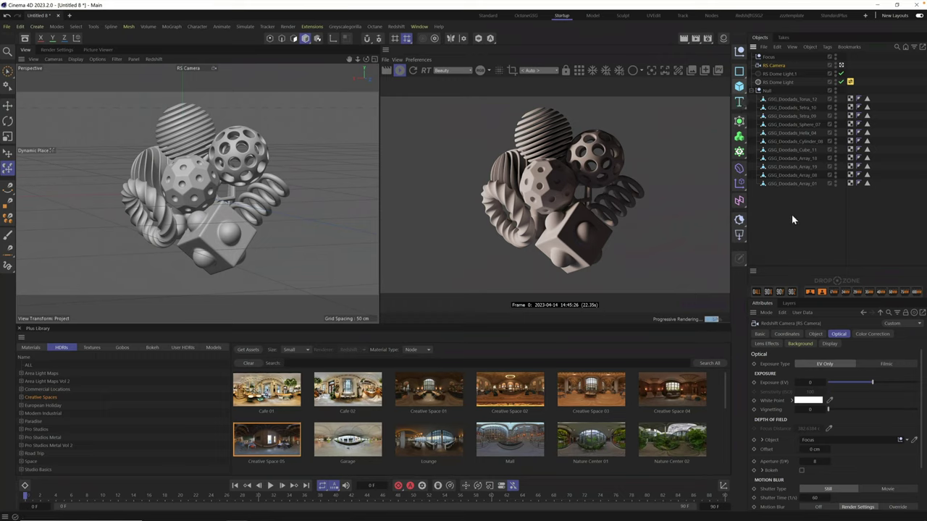
pyautogui.click(274, 224)
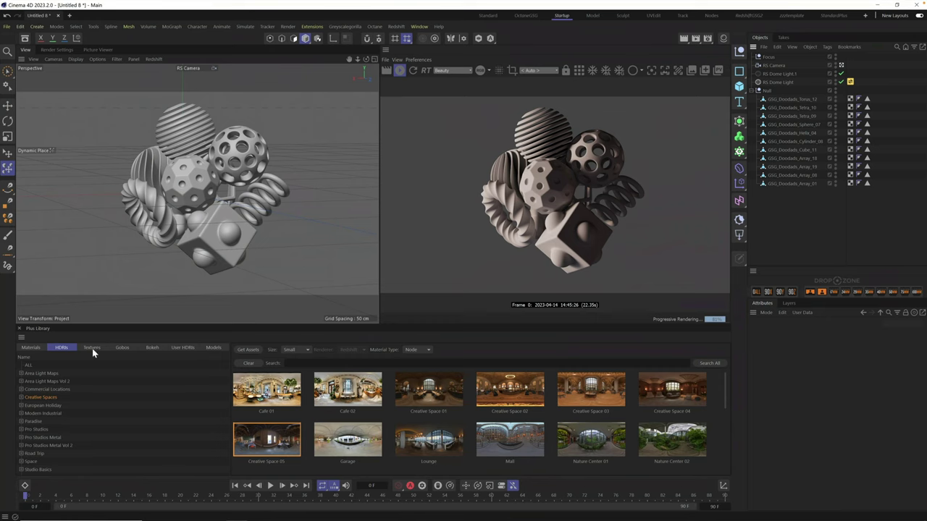
# - Apply the Polystyrene Foam White 01 material from the Plus Library to the twisted torus doodad
pyautogui.click(32, 348)
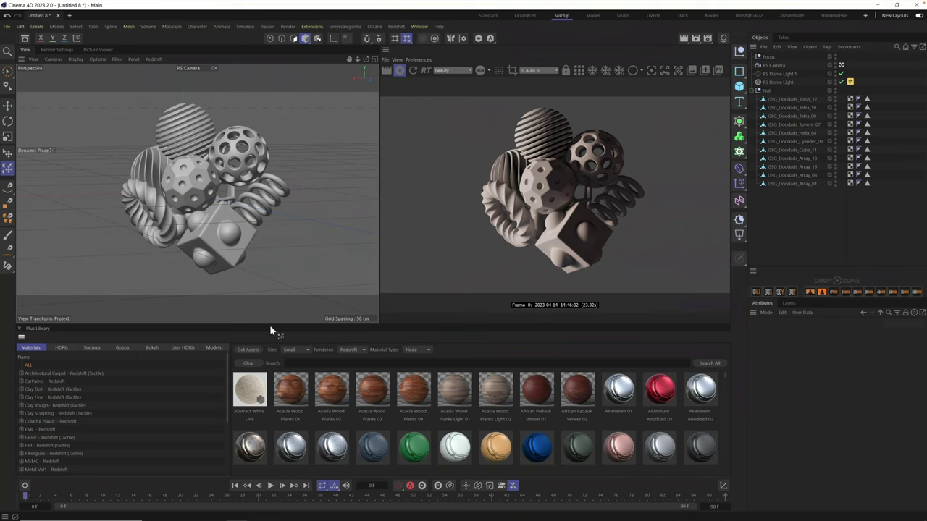
pyautogui.moveTo(224, 366); pyautogui.dragTo(232, 423)
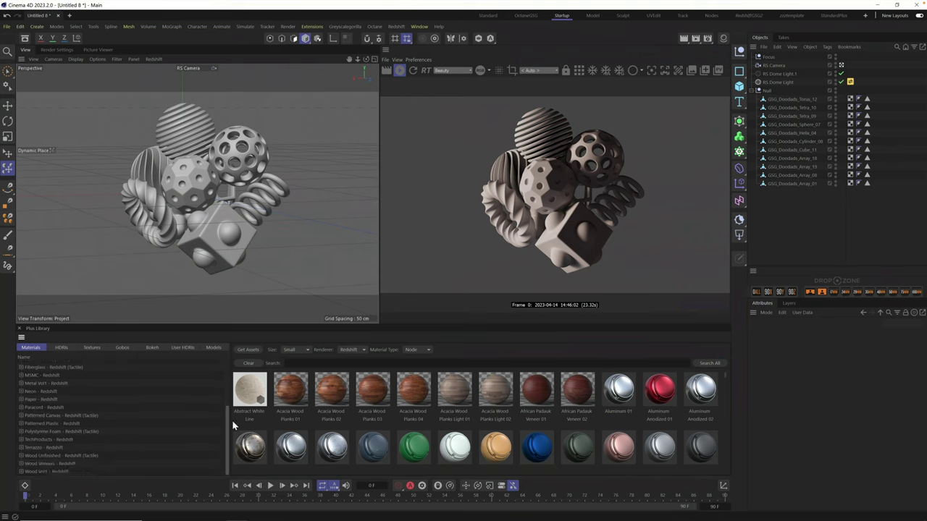
pyautogui.click(53, 432)
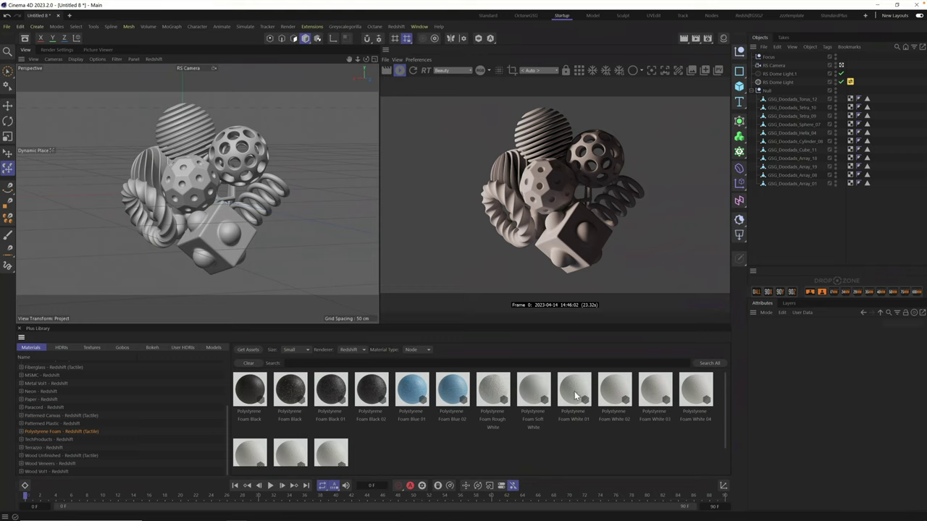
pyautogui.moveTo(574, 390); pyautogui.dragTo(155, 206)
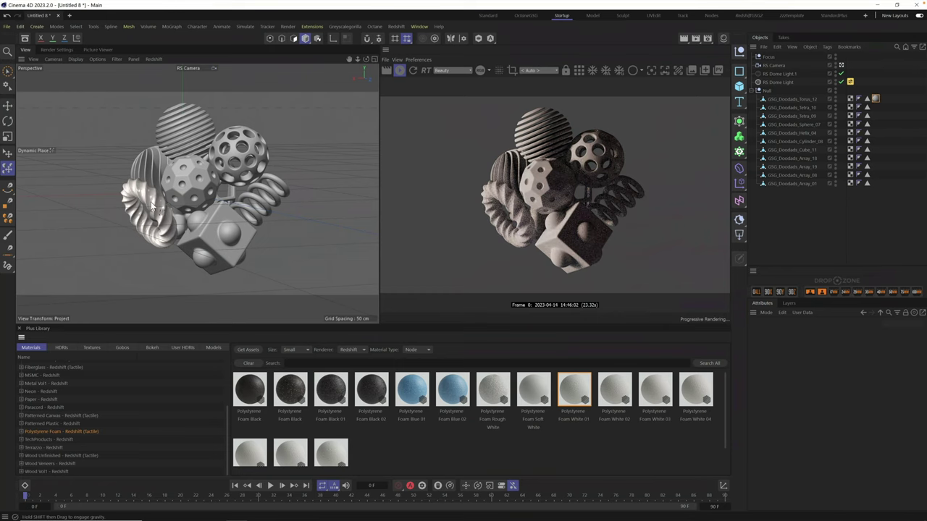
# - Set Tiles U to 2 on the torus's foam material tag and apply Polystyrene Foam Black 01 to GSG_Doodads_Cylinder_08
pyautogui.click(875, 98)
pyautogui.press('Delete')
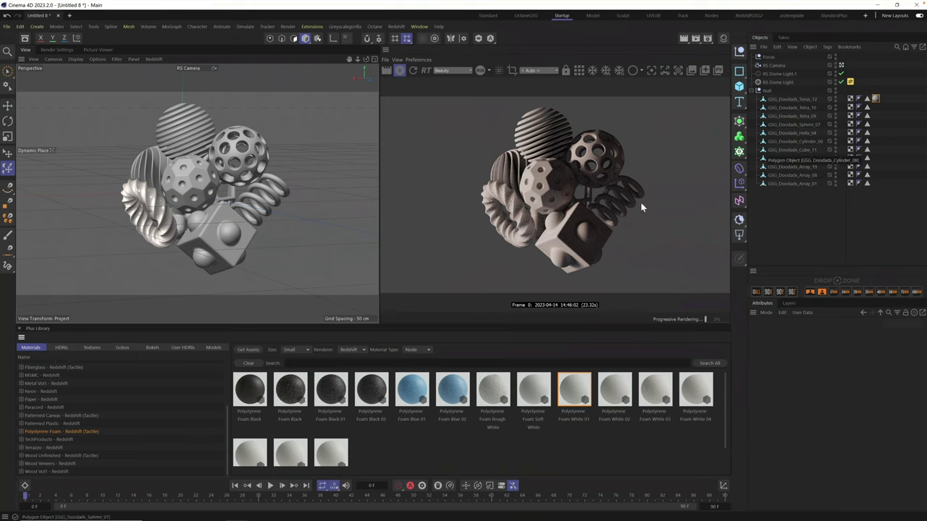
pyautogui.click(875, 98)
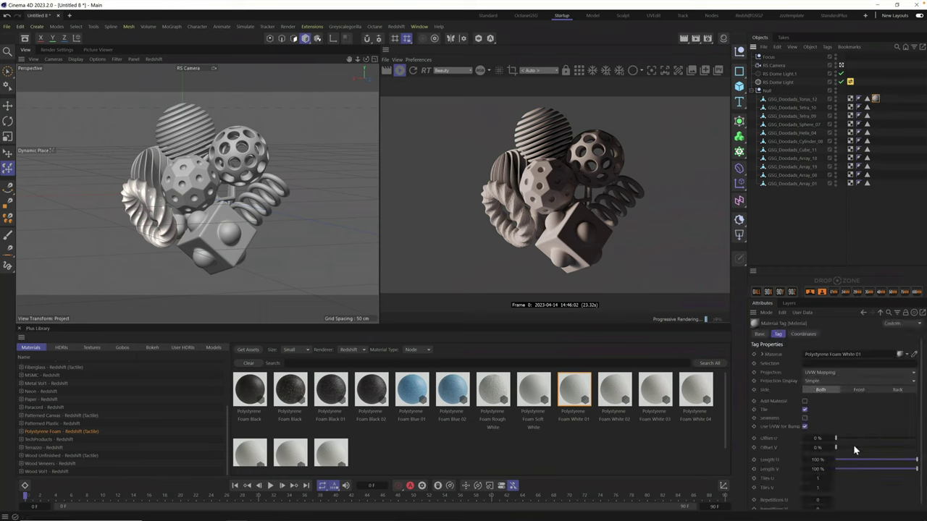
pyautogui.click(821, 478)
pyautogui.write('2')
pyautogui.press('Tab')
pyautogui.press('Tab')
pyautogui.moveTo(339, 391); pyautogui.dragTo(782, 141)
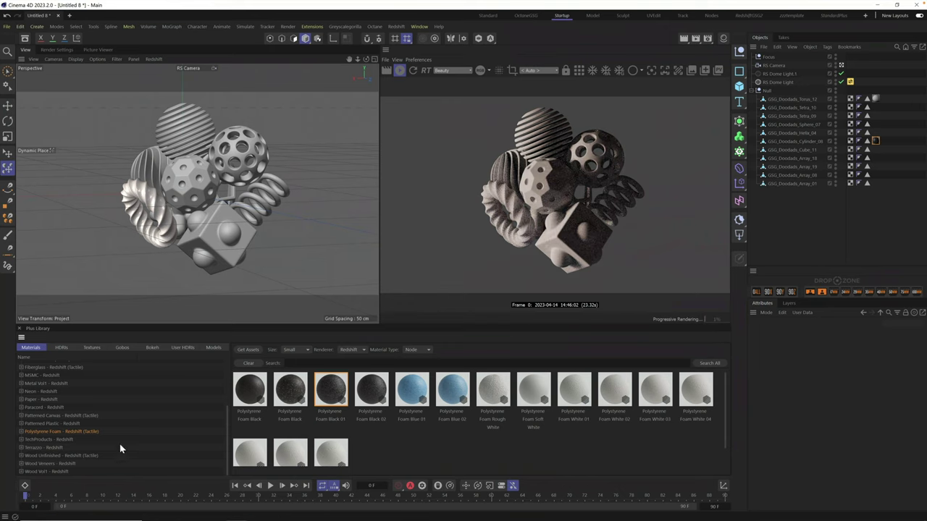
# - Apply Birch Veneer 02 to the studded cube and a light knotty wood veneer to the ribbed GSG_Doodads_Array_08
pyautogui.click(48, 463)
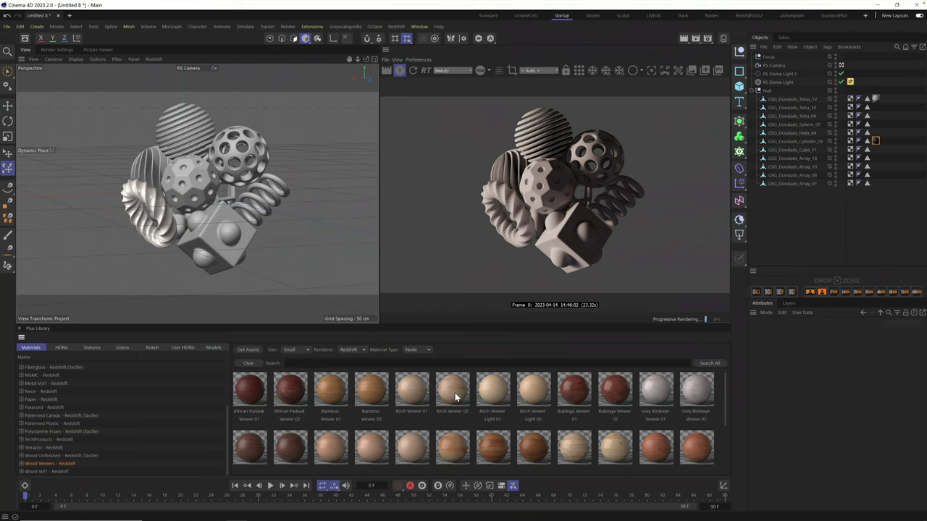
pyautogui.moveTo(454, 391); pyautogui.dragTo(217, 239)
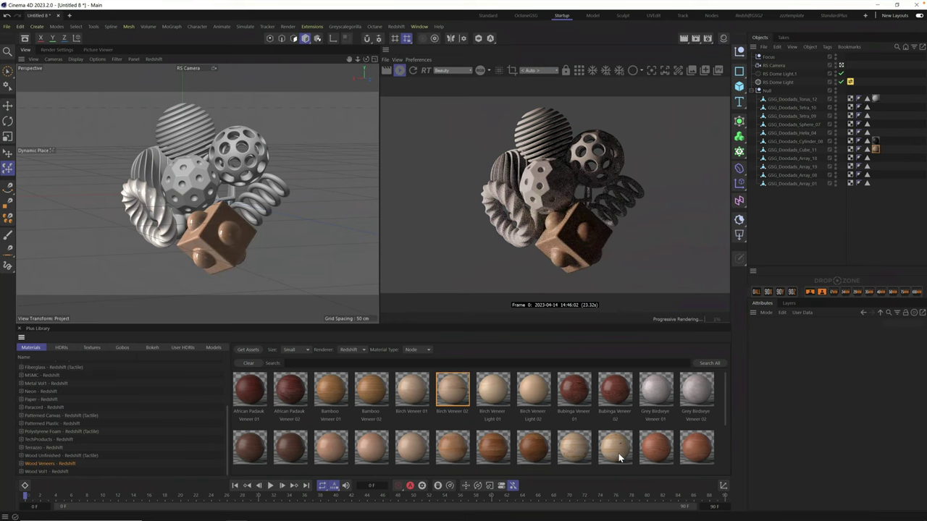
pyautogui.moveTo(616, 443); pyautogui.dragTo(153, 162)
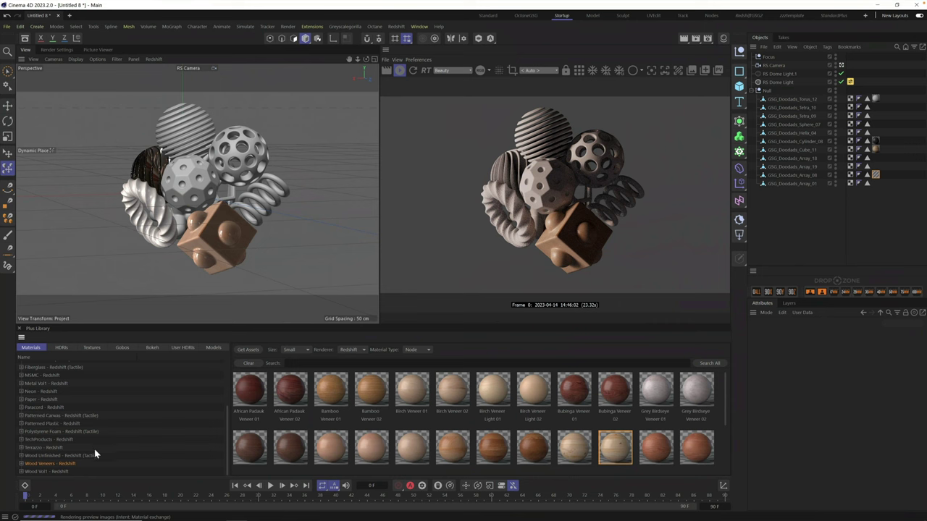
# - Apply the Fiberglass Orange material to the dimpled GSG_Doodads_Tetra_10 ball at the cluster's centre
pyautogui.click(40, 399)
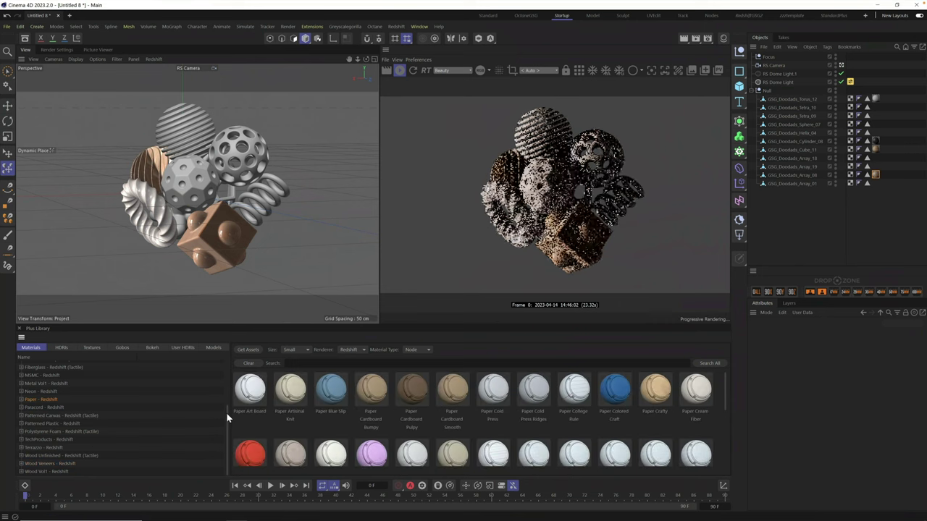
pyautogui.scroll(2, 226, 398)
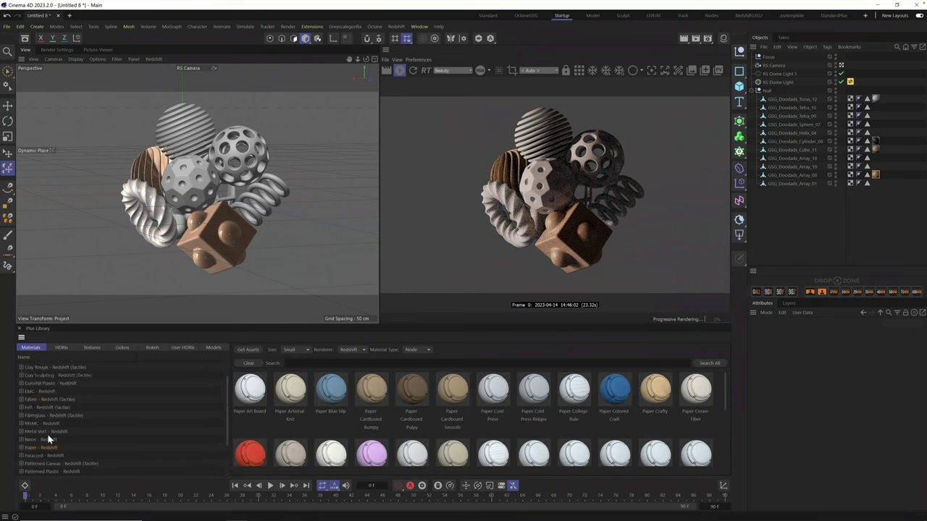
pyautogui.click(50, 416)
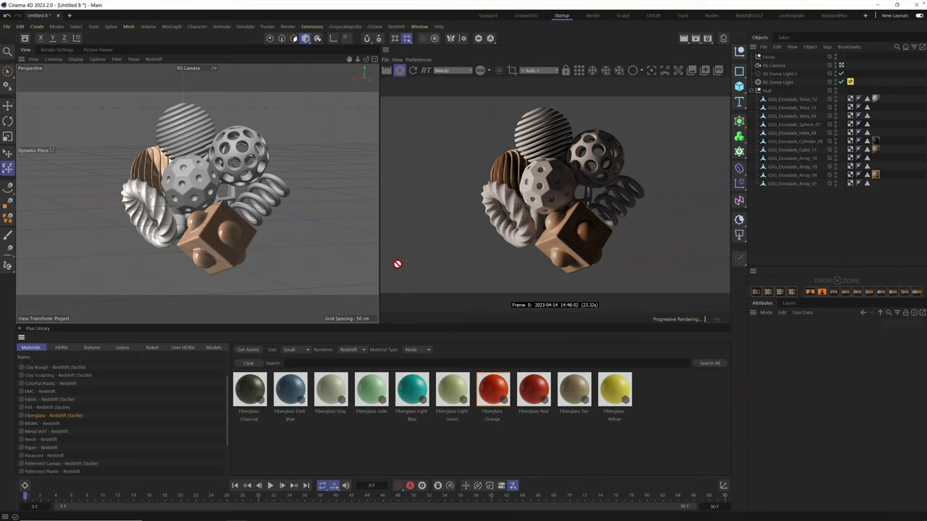
pyautogui.moveTo(397, 264); pyautogui.dragTo(209, 194)
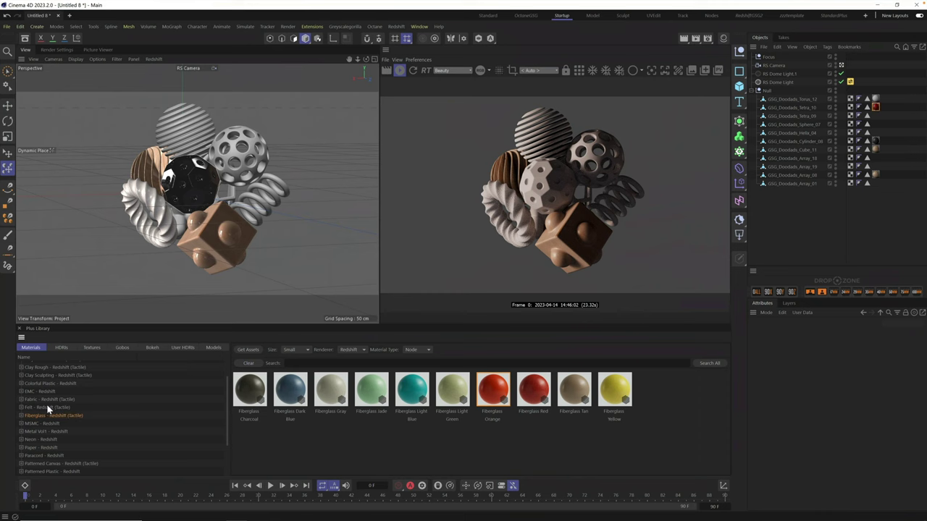
# - Apply P7 Plastic Displaced Small Dots to the perforated sphere and P8 Plastic Displace Star Cut to the striped sphere, GSG_Doodads_Array_19
pyautogui.click(56, 383)
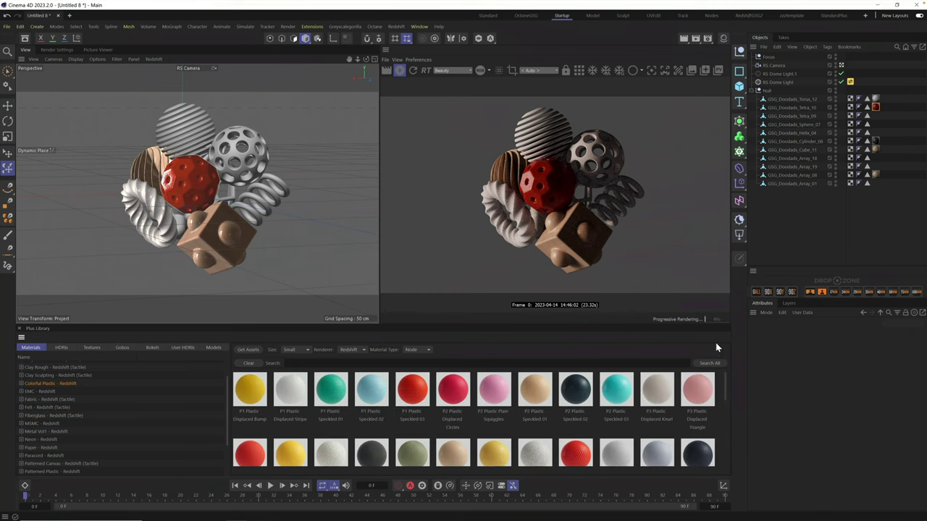
pyautogui.moveTo(725, 383); pyautogui.dragTo(730, 408)
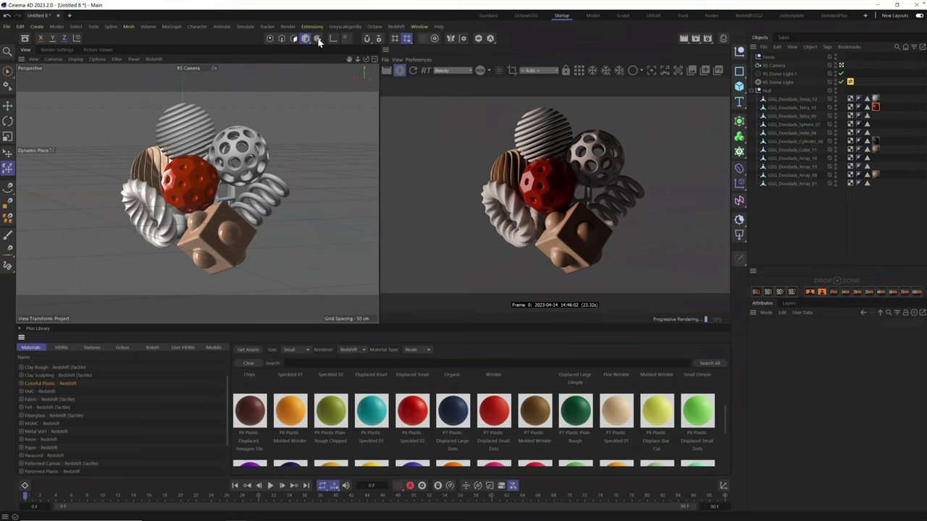
pyautogui.click(346, 27)
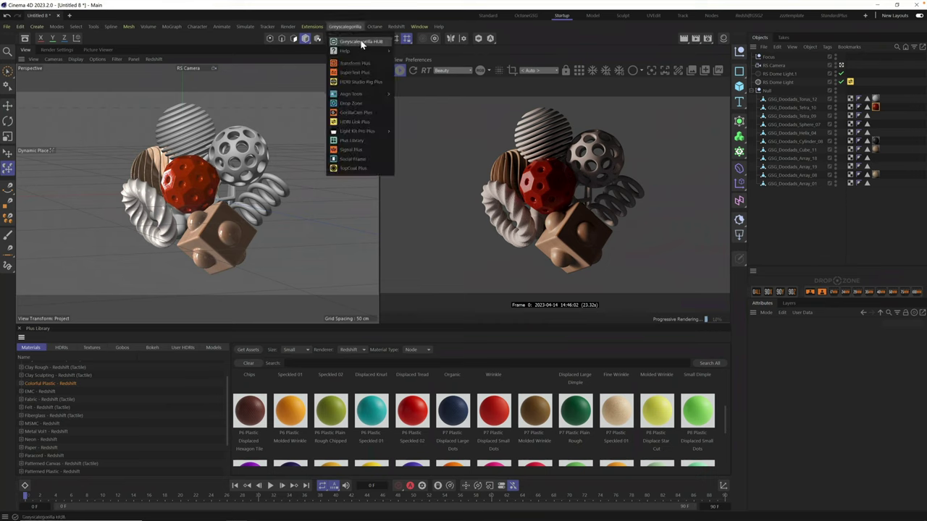
pyautogui.click(525, 413)
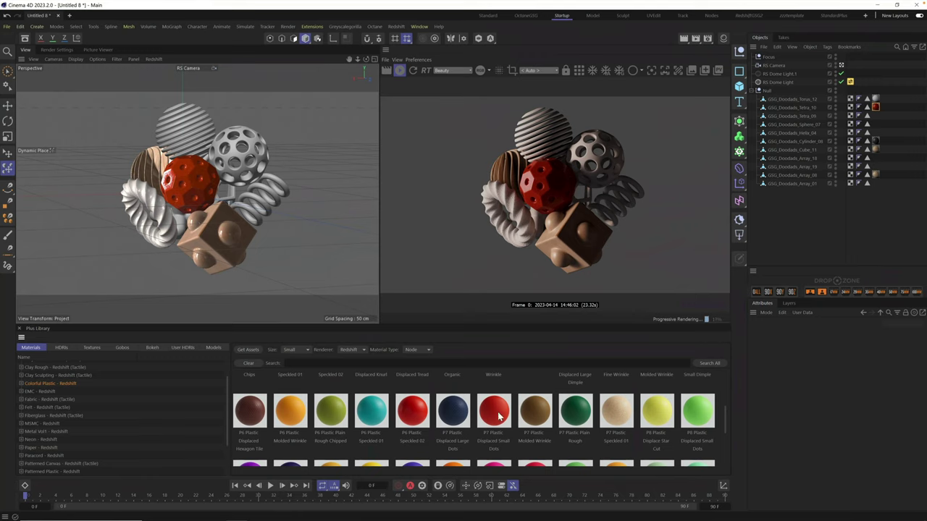
pyautogui.moveTo(498, 419); pyautogui.dragTo(254, 157)
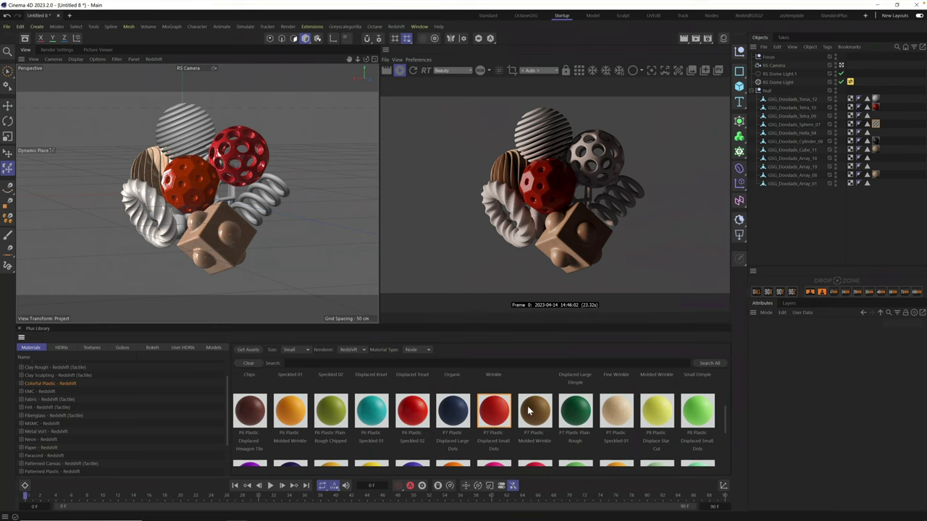
pyautogui.moveTo(659, 415); pyautogui.dragTo(185, 129)
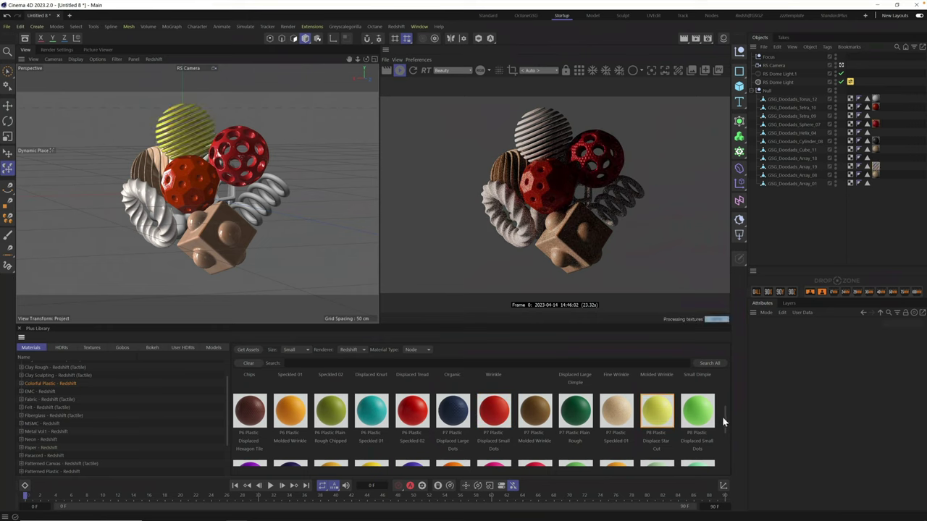
# - Apply P1 Plastic Speckled 03 to the striped sphere and P1 Plastic Speckled 02 to the perforated sphere
pyautogui.moveTo(724, 416); pyautogui.dragTo(727, 428)
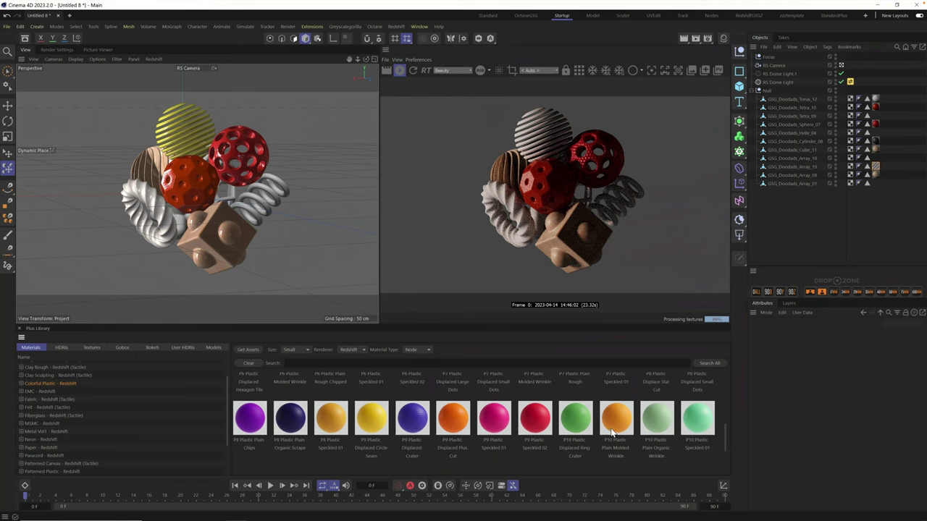
pyautogui.moveTo(726, 432); pyautogui.dragTo(725, 412)
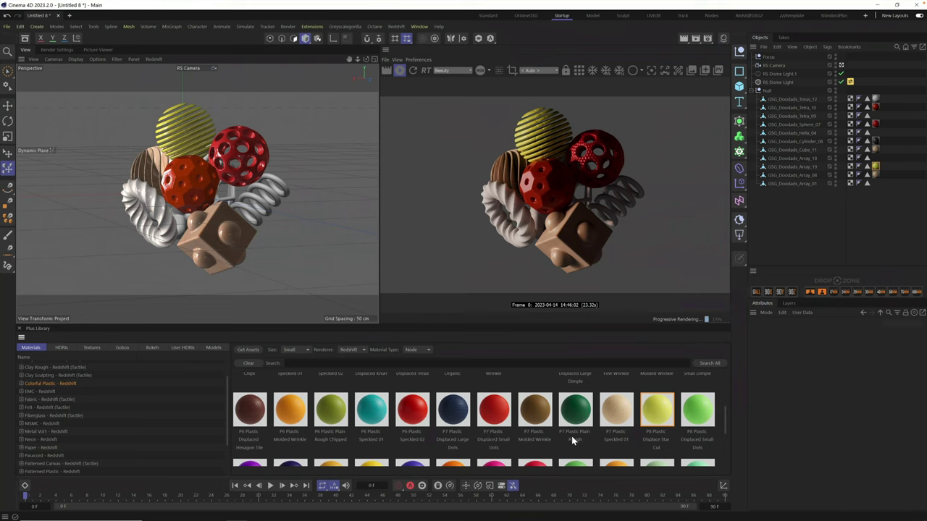
pyautogui.moveTo(724, 415)
pyautogui.mouseDown()
pyautogui.moveTo(727, 448)
pyautogui.moveTo(716, 405)
pyautogui.mouseUp()
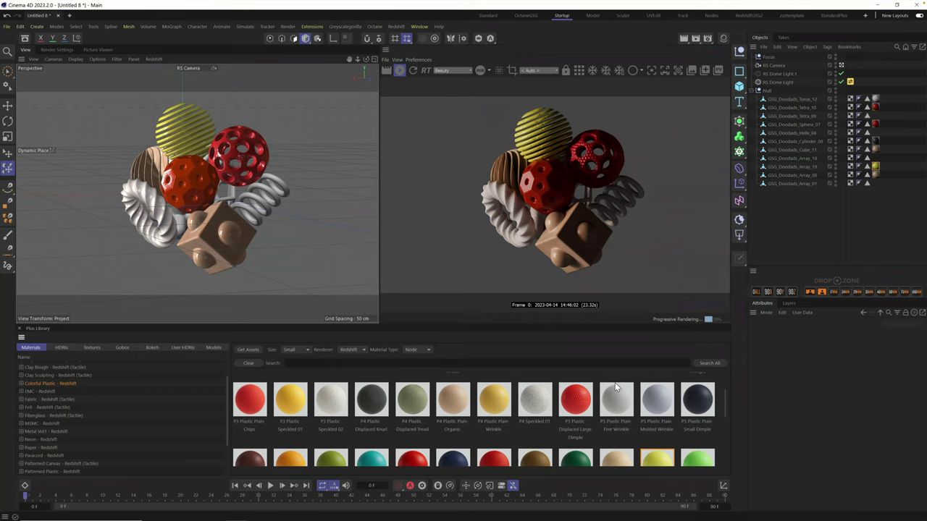
pyautogui.moveTo(723, 399); pyautogui.dragTo(724, 386)
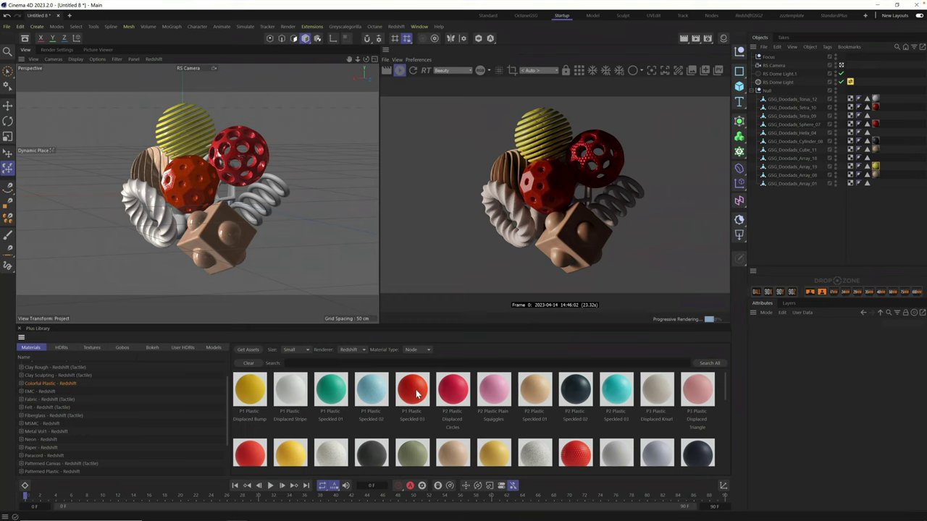
pyautogui.moveTo(416, 394); pyautogui.dragTo(194, 150)
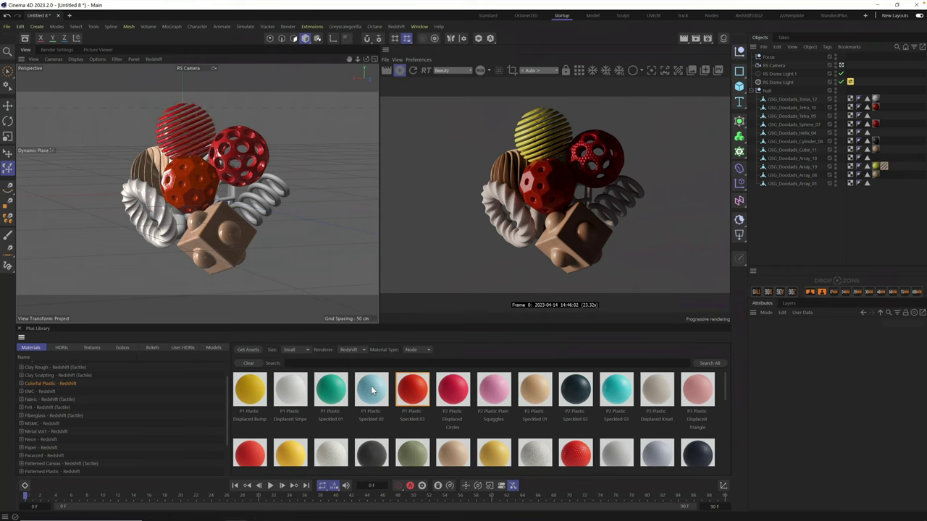
pyautogui.moveTo(371, 390); pyautogui.dragTo(250, 150)
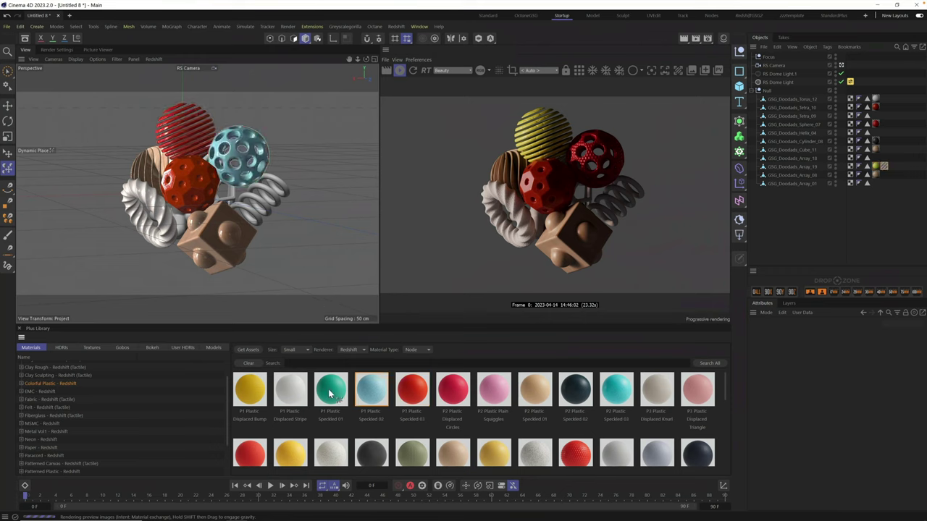
# - Apply P1 Plastic Speckled 01 to the central dimpled ball and P1 Plastic Displaced Bump to GSG_Doodads_Tetra_09 behind it
pyautogui.moveTo(332, 398); pyautogui.dragTo(203, 185)
pyautogui.moveTo(250, 390); pyautogui.dragTo(228, 198)
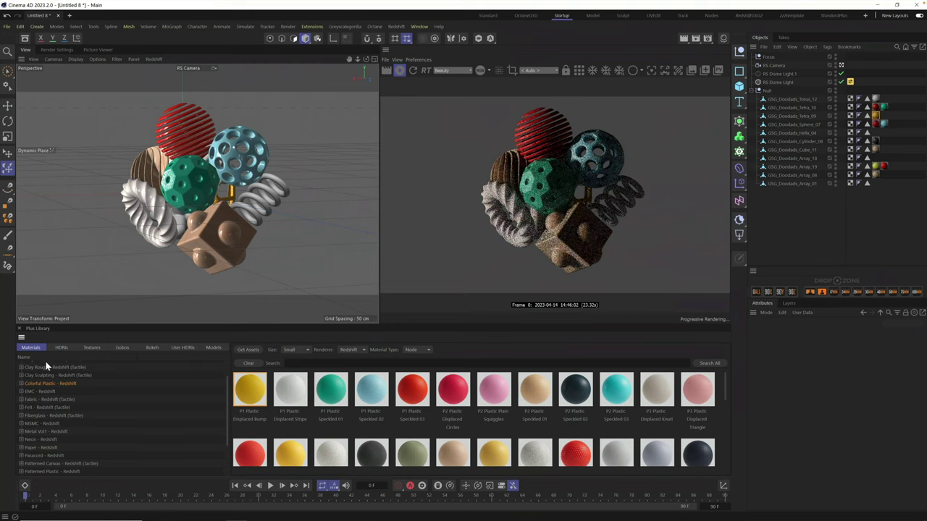
# - Search all materials for "metal" and apply C Gun Metal 02 to the spring GSG_Doodads_Helix_04
pyautogui.moveTo(229, 402); pyautogui.dragTo(224, 354)
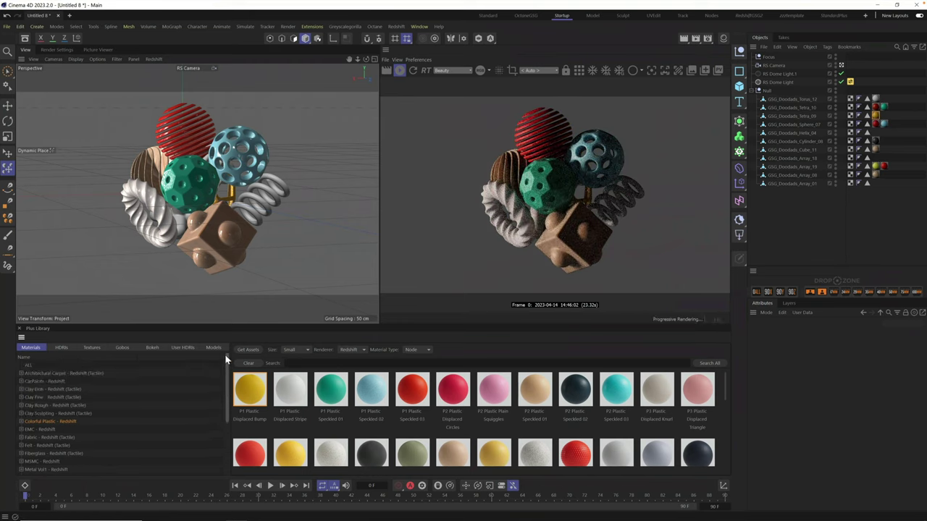
pyautogui.click(29, 366)
pyautogui.click(293, 363)
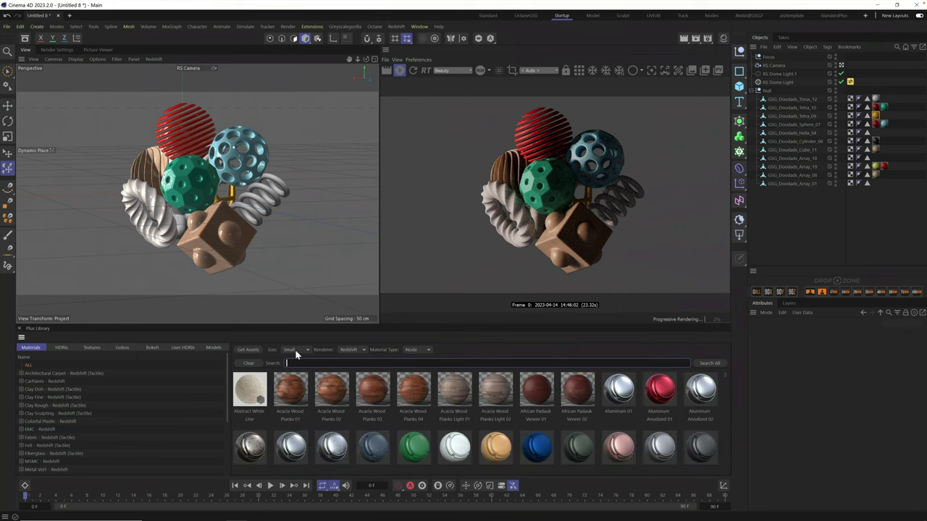
pyautogui.write('metal')
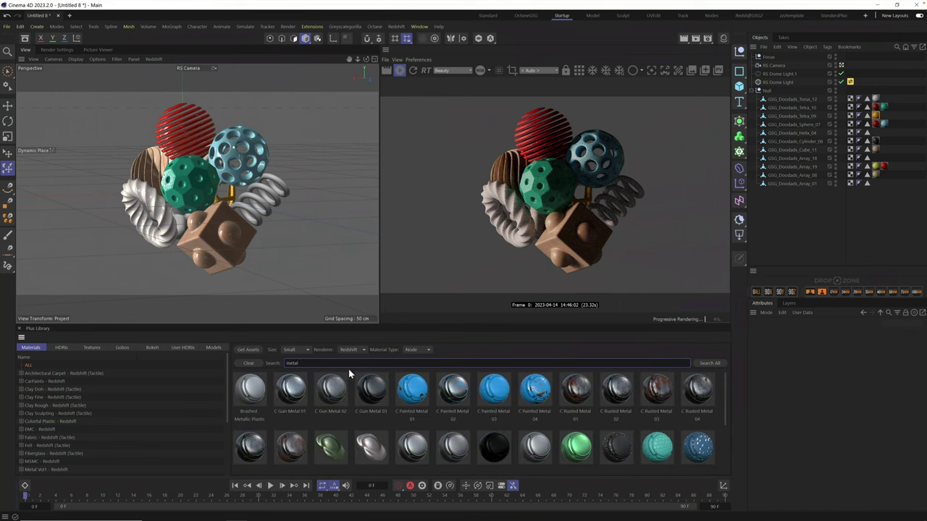
pyautogui.moveTo(725, 383)
pyautogui.mouseDown()
pyautogui.moveTo(724, 424)
pyautogui.moveTo(725, 378)
pyautogui.mouseUp()
pyautogui.moveTo(335, 397); pyautogui.dragTo(268, 191)
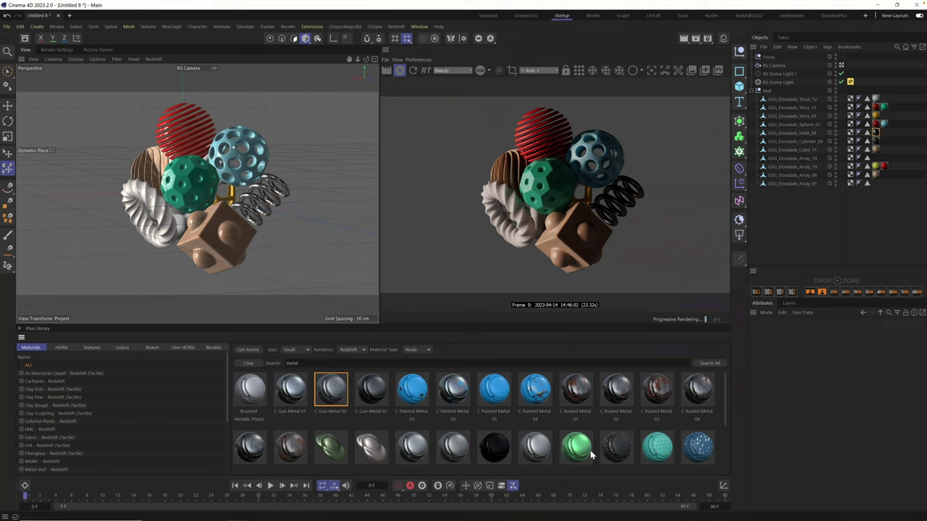
# - Apply the plain light-grey metal material from the results to GSG_Doodads_Array_18 and orbit the camera until the torus faces forward
pyautogui.click(541, 456)
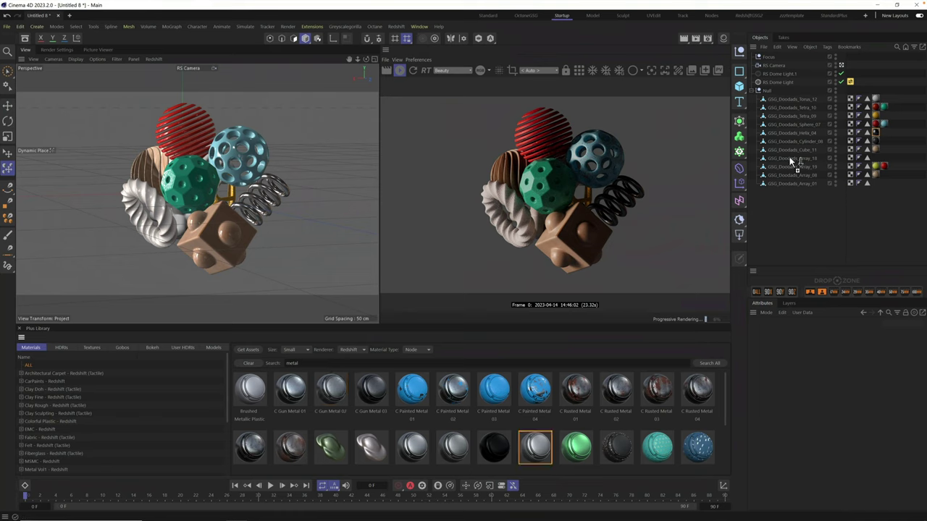
pyautogui.moveTo(792, 165); pyautogui.dragTo(790, 161)
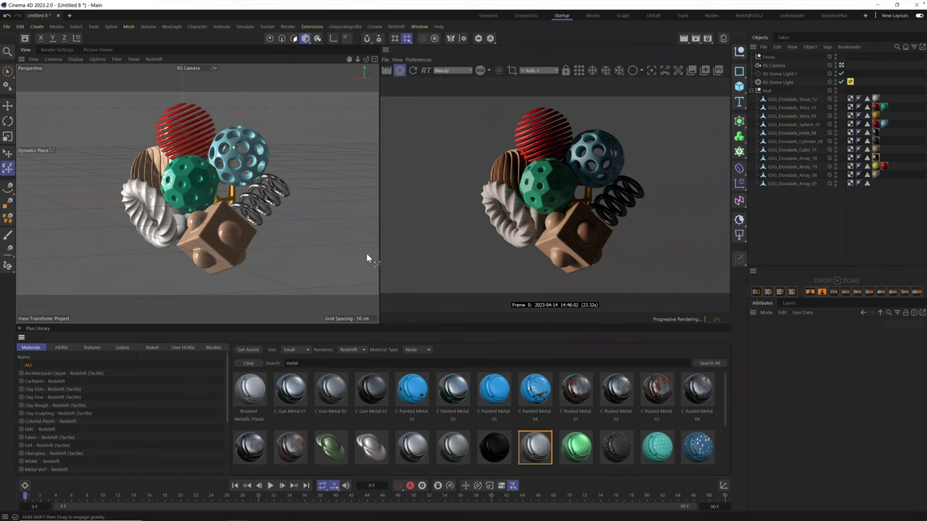
pyautogui.keyDown('alt'); pyautogui.moveTo(363, 253); pyautogui.dragTo(310, 192); pyautogui.keyUp('alt')
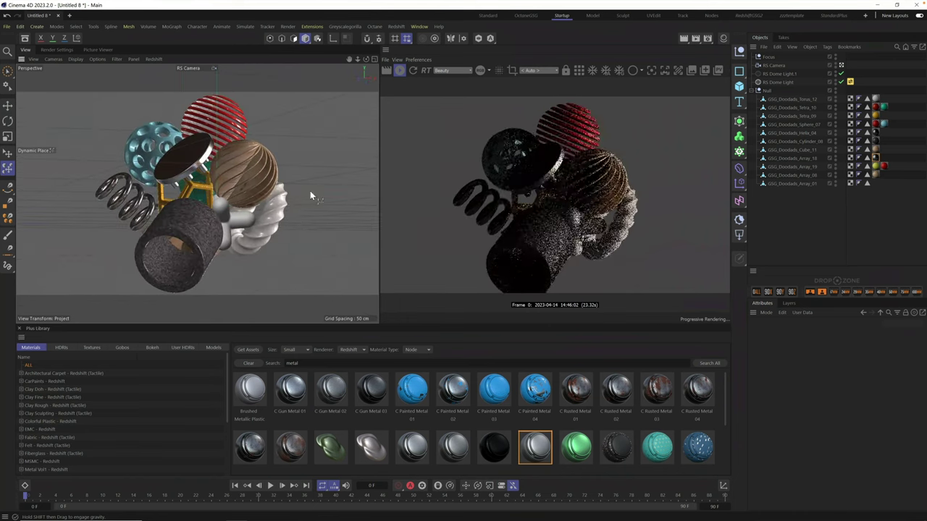
pyautogui.keyDown('alt'); pyautogui.moveTo(273, 236); pyautogui.dragTo(233, 198); pyautogui.keyUp('alt')
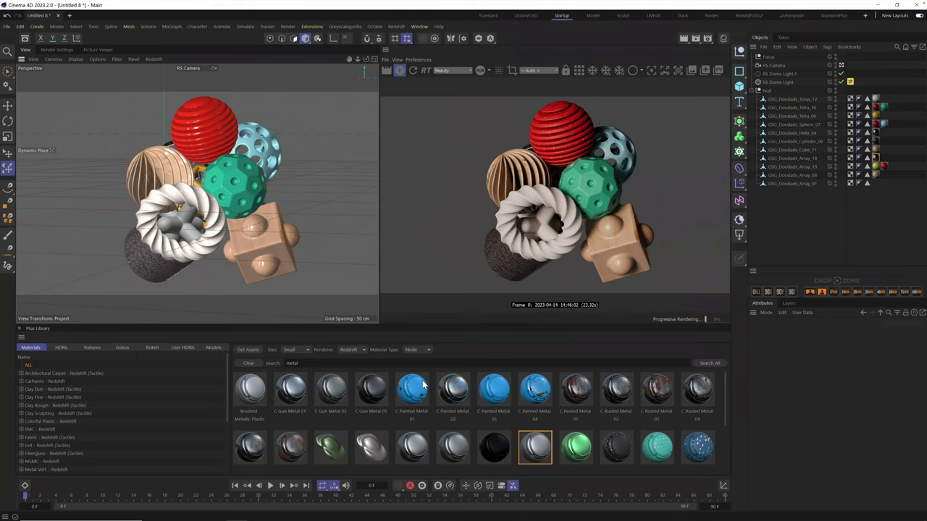
# - Apply Felt Blue 01 to GSG_Doodads_Array_01 inside the torus and replace it with Felt Dark Beige 01
pyautogui.click(24, 405)
pyautogui.click(48, 445)
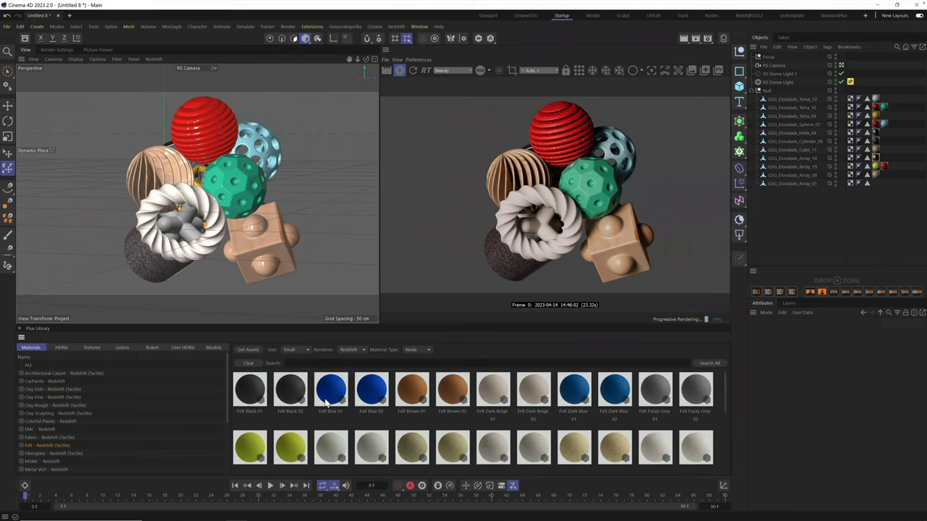
pyautogui.moveTo(327, 387); pyautogui.dragTo(182, 211)
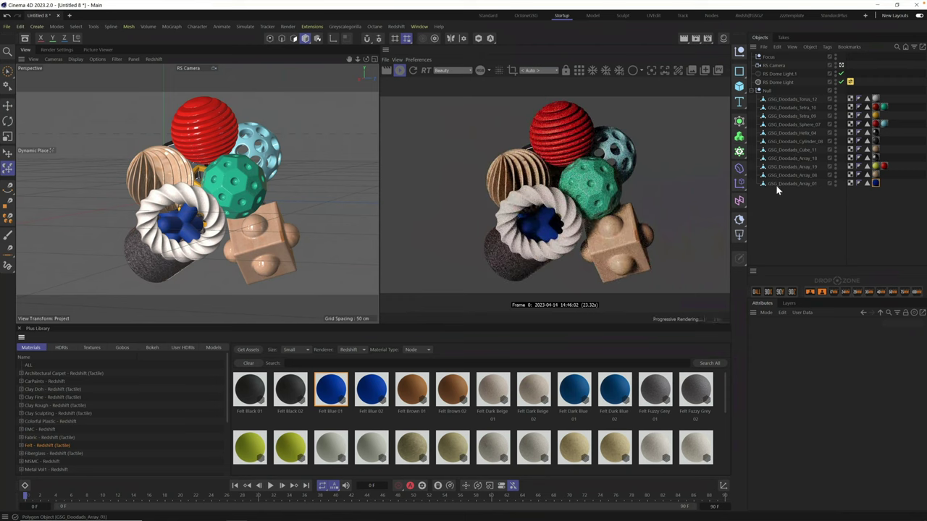
pyautogui.moveTo(494, 386); pyautogui.dragTo(876, 182)
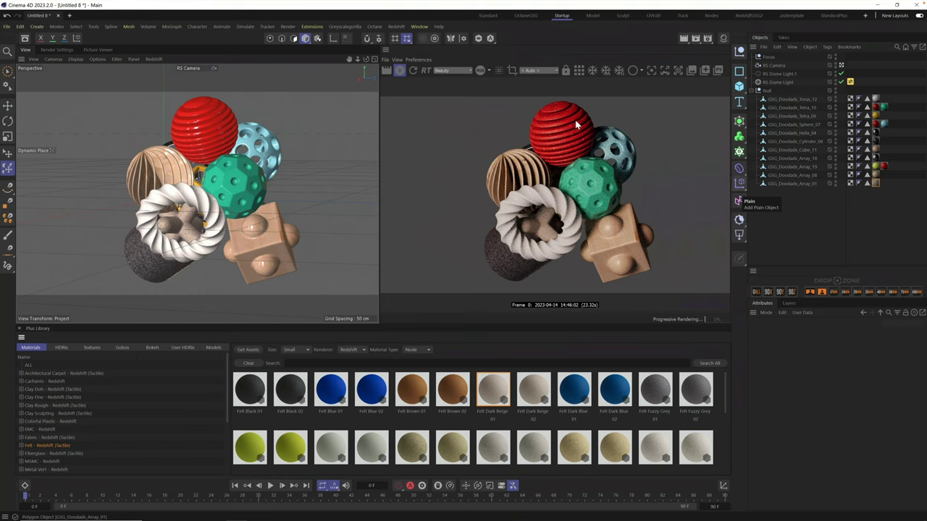
# - Rotate the RS Dome Light to a heading of 104°
pyautogui.click(782, 82)
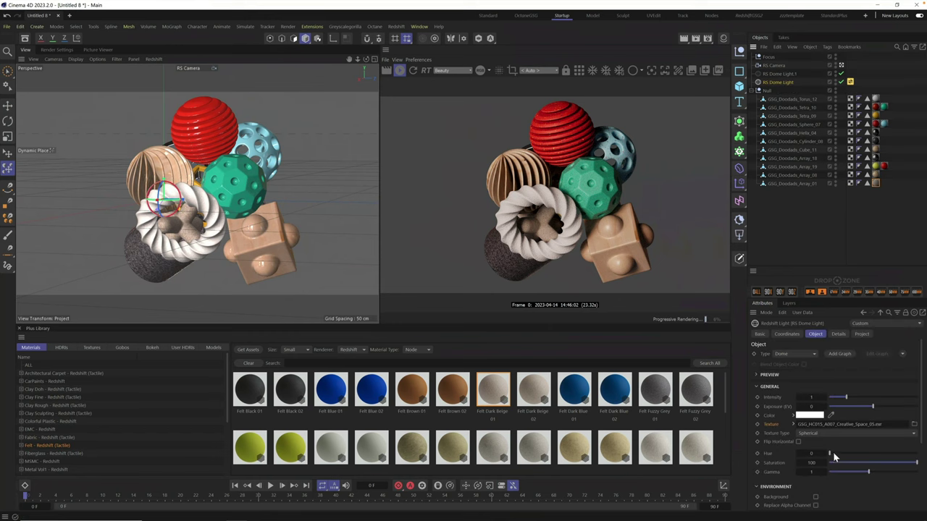
pyautogui.click(788, 335)
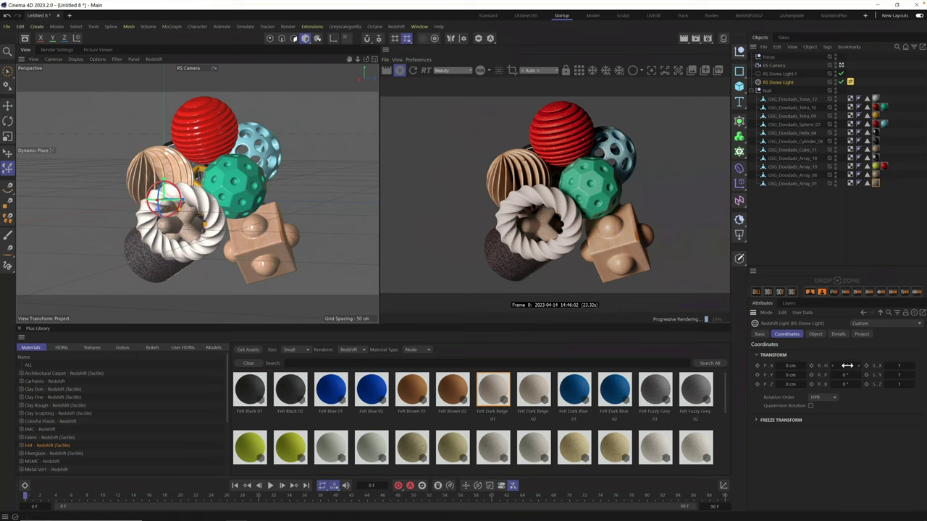
pyautogui.moveTo(847, 366); pyautogui.dragTo(890, 370)
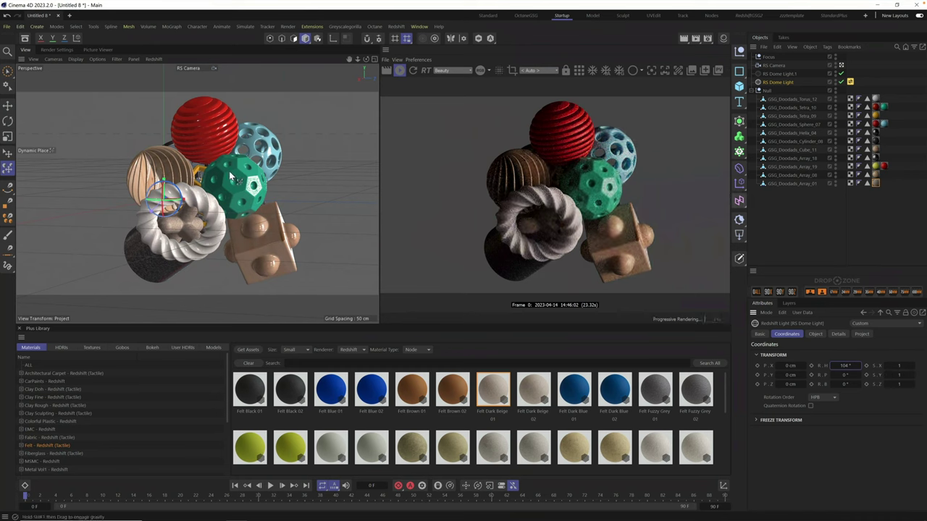
# - Rotate the finned sphere GSG_Doodads_Array_08 so its fins converge toward the camera, and delete GSG_Doodads_Array_01 from inside the torus
pyautogui.click(165, 167)
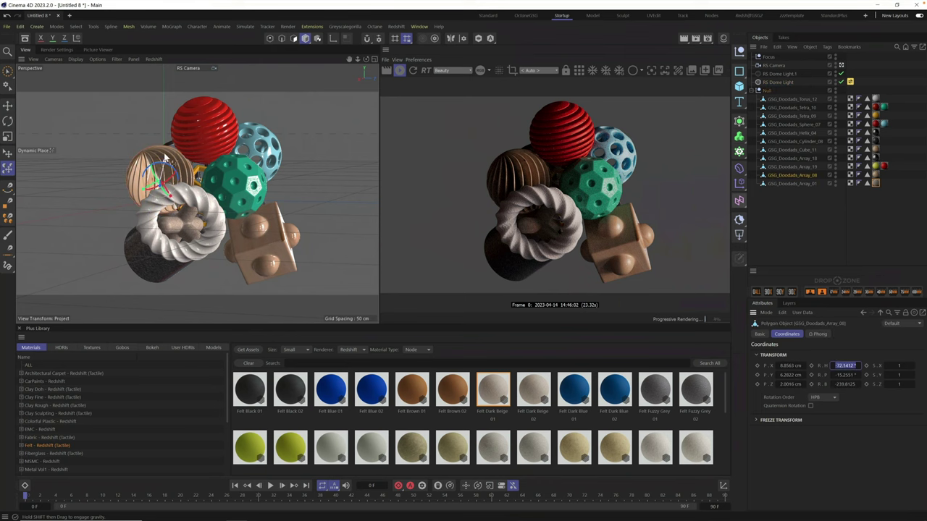
pyautogui.press('r')
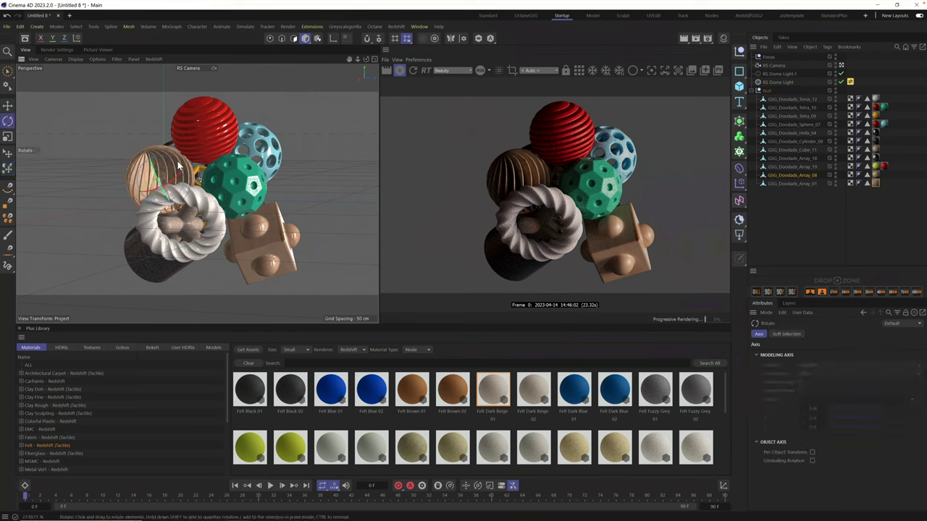
pyautogui.moveTo(180, 167); pyautogui.dragTo(150, 163)
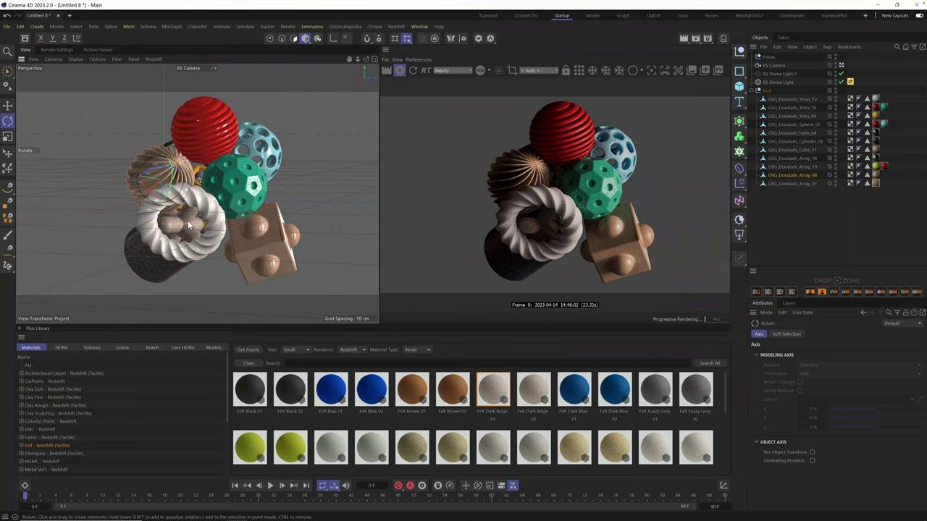
pyautogui.press('Delete')
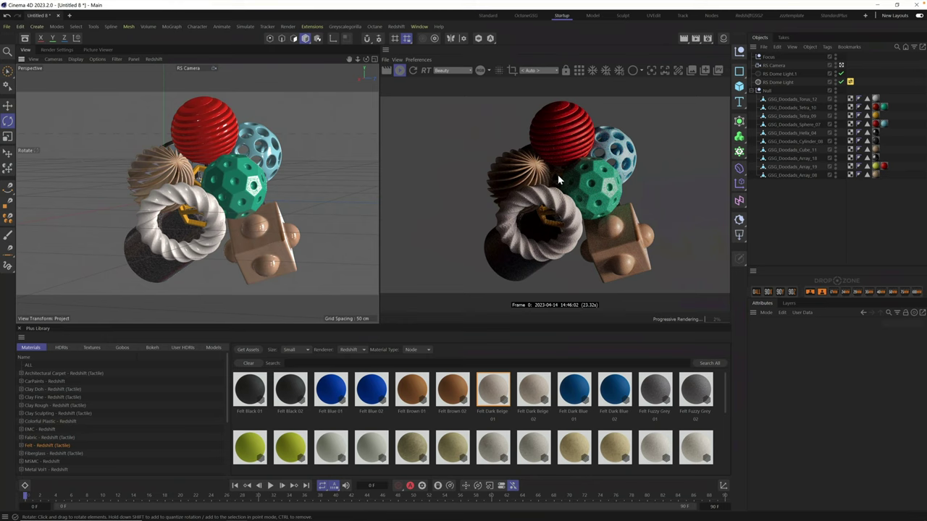
# - Set the colour of RS Dome Light.1 to a green sampled from the dimpled ball in the render
pyautogui.click(784, 82)
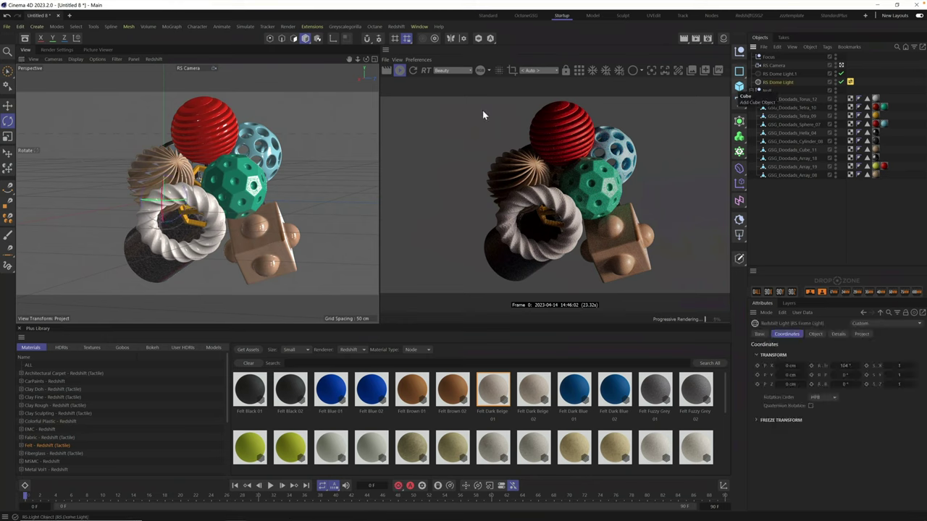
pyautogui.click(788, 73)
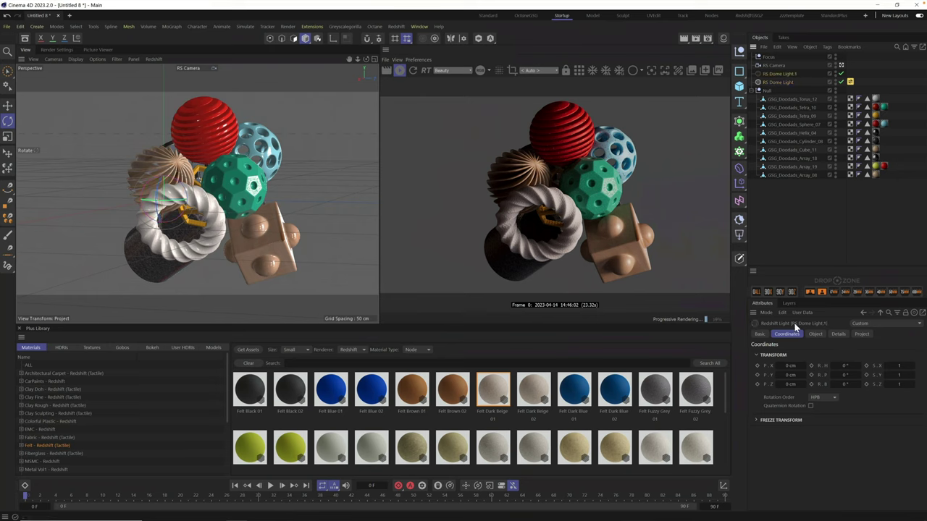
pyautogui.click(816, 334)
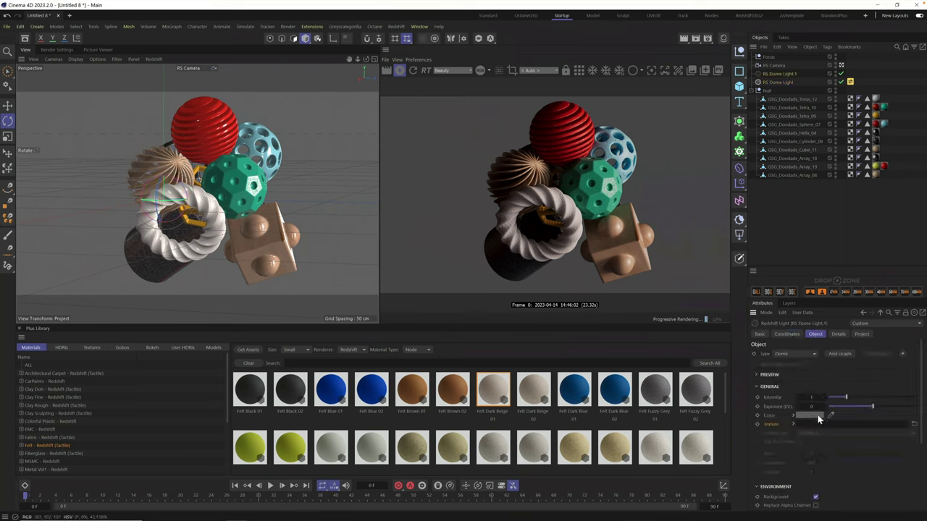
pyautogui.click(811, 416)
pyautogui.click(831, 415)
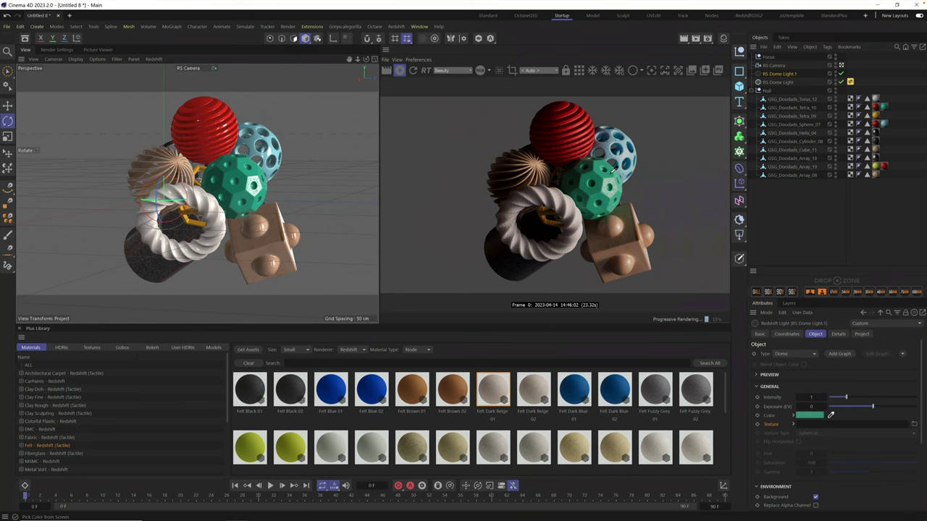
pyautogui.click(614, 168)
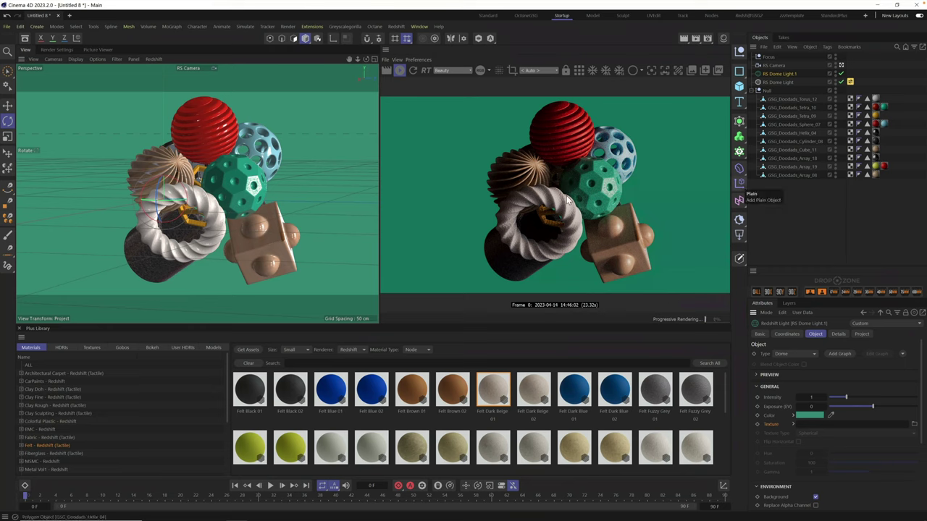
# - Raise the diffuse and reflection contributions of RS Dome Light.1 to 1
pyautogui.click(780, 81)
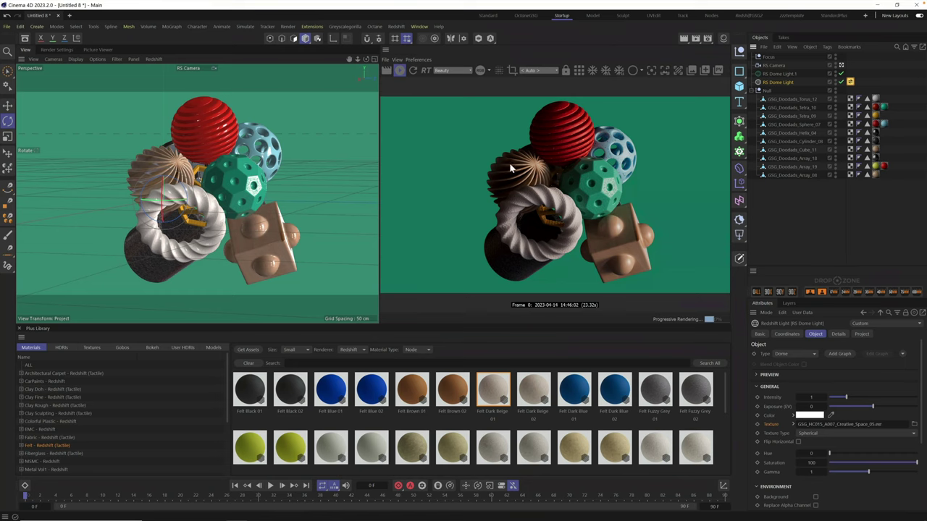
pyautogui.click(784, 75)
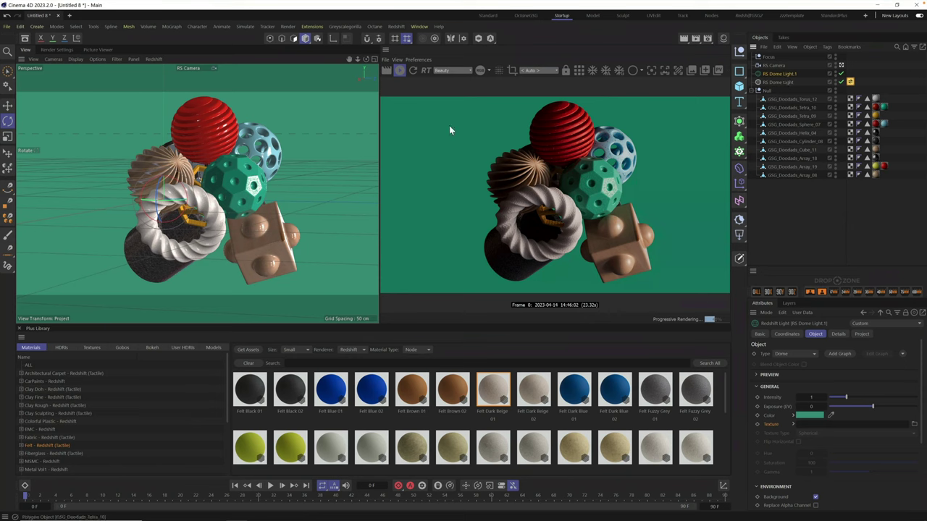
pyautogui.click(838, 334)
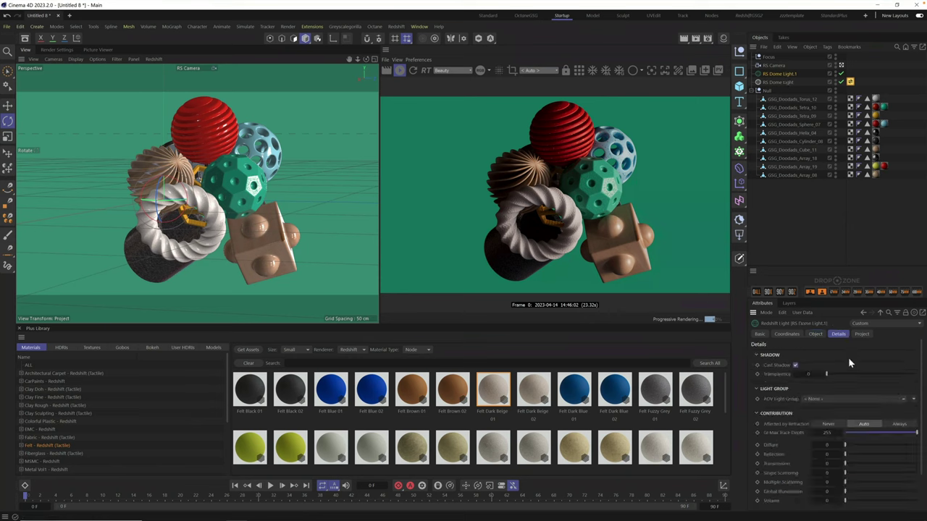
pyautogui.moveTo(848, 444); pyautogui.dragTo(865, 454)
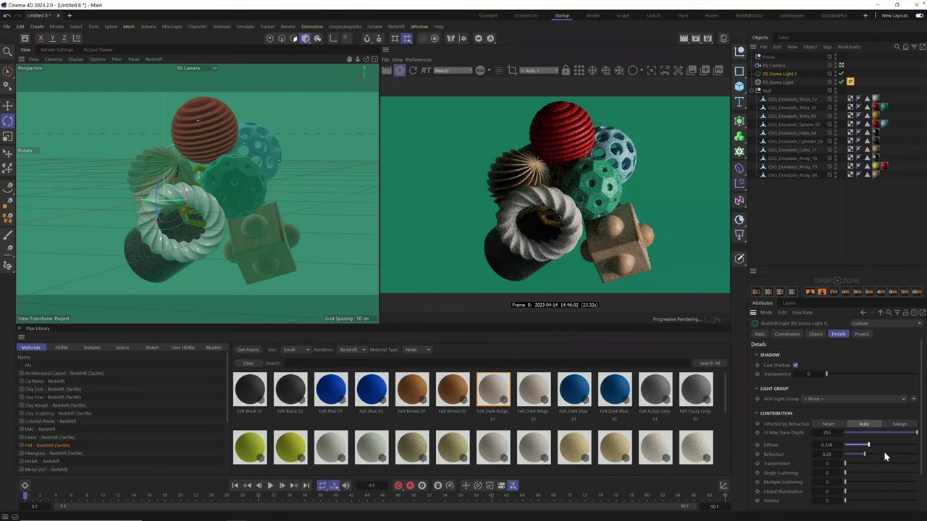
pyautogui.moveTo(885, 445); pyautogui.dragTo(901, 456)
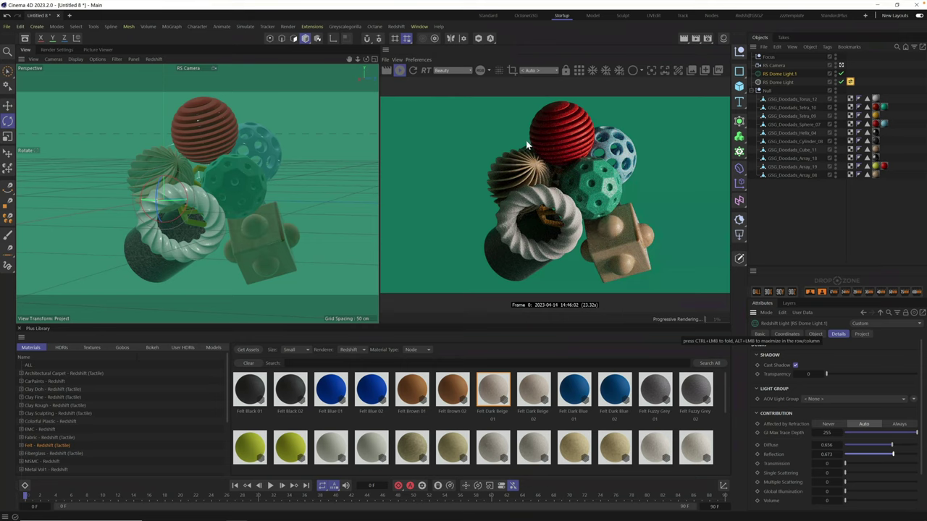
pyautogui.click(912, 453)
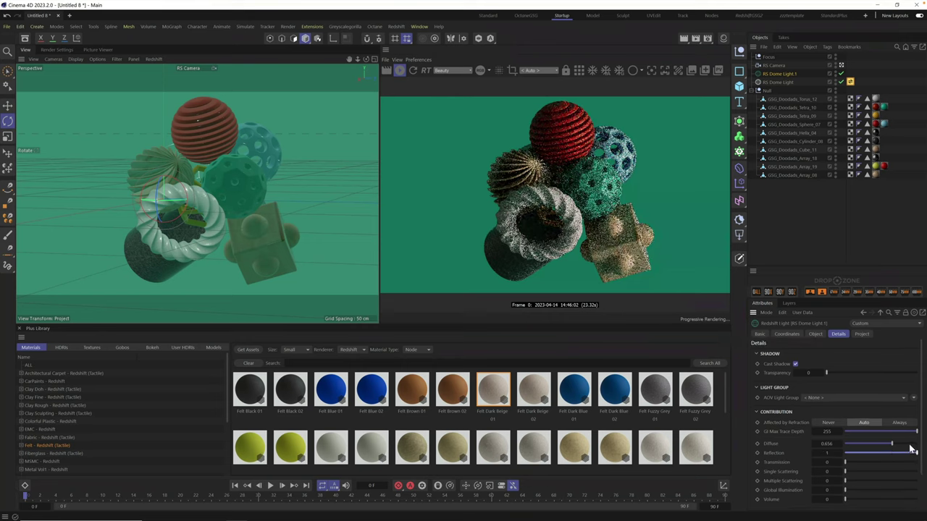
pyautogui.click(914, 444)
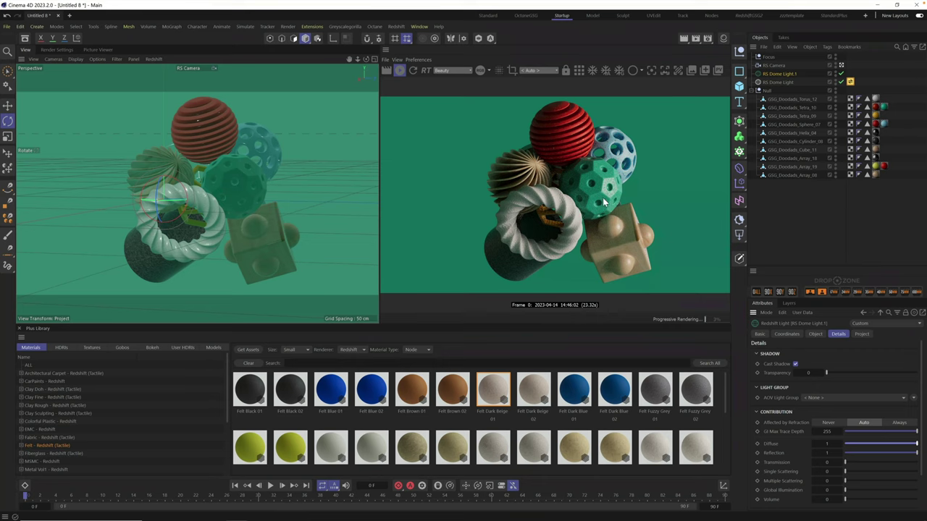
# - Try an intensity of 0 on RS Dome Light.1 and set it back to 1
pyautogui.click(815, 334)
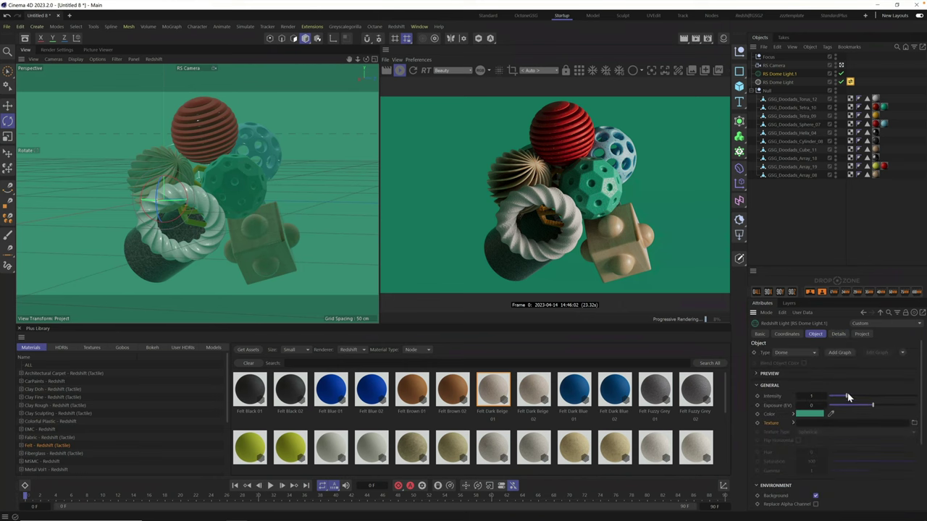
pyautogui.moveTo(848, 394); pyautogui.dragTo(829, 397)
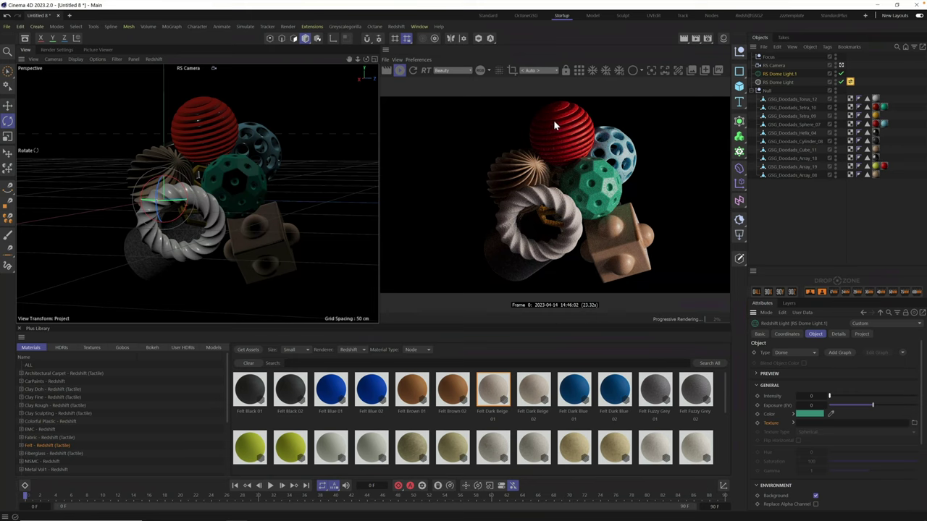
pyautogui.doubleClick(811, 396)
pyautogui.write('1')
pyautogui.press('Return')
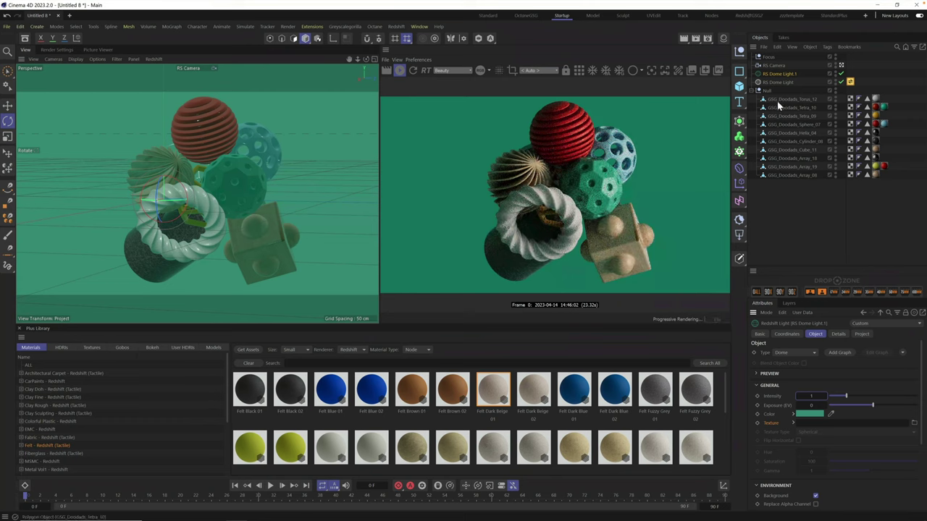
# - Reset the diffuse and reflection contributions of RS Dome Light.1 to 0
pyautogui.click(838, 334)
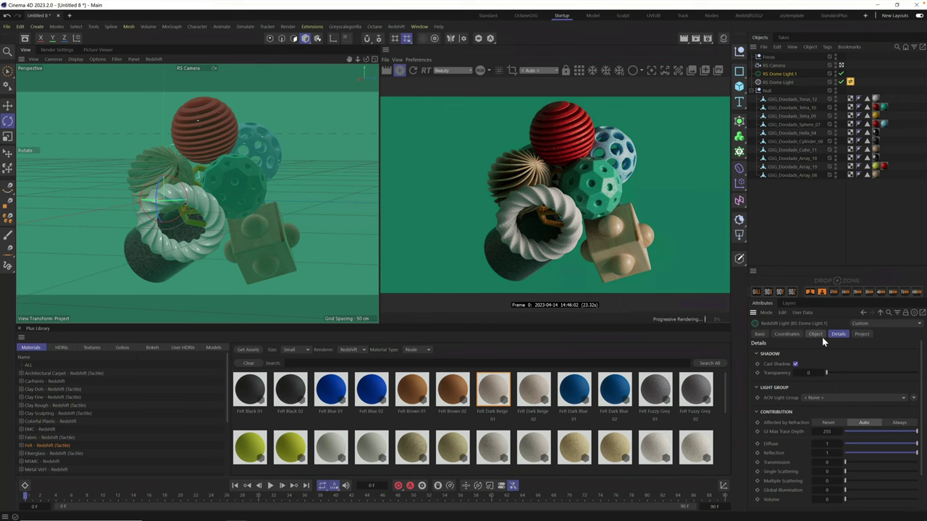
pyautogui.moveTo(891, 443); pyautogui.dragTo(812, 454)
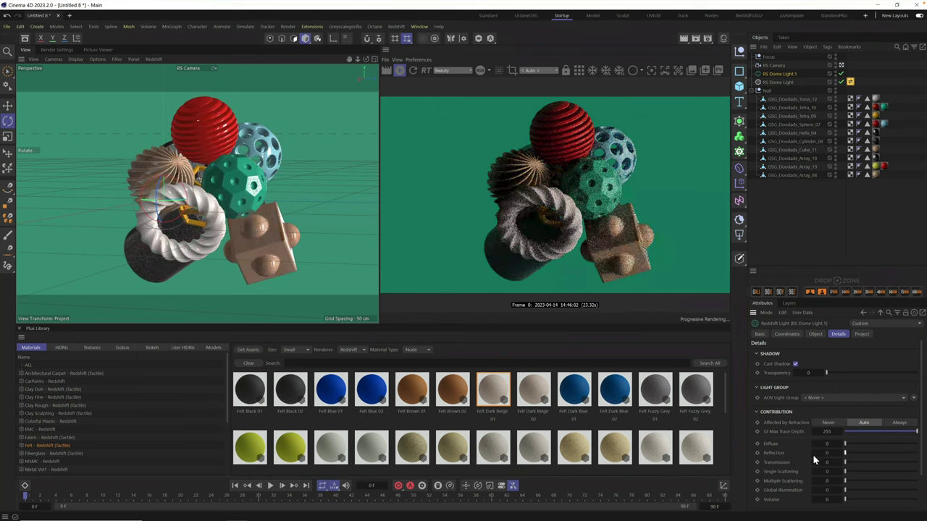
# - Add a cube to the scene and flatten it by setting its Z size to 0 cm
pyautogui.click(738, 86)
pyautogui.click(769, 109)
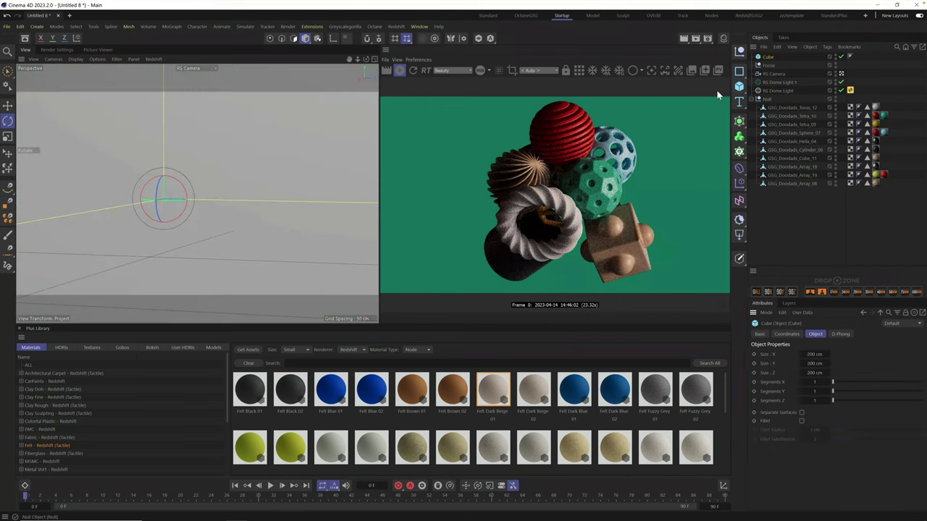
pyautogui.press('e')
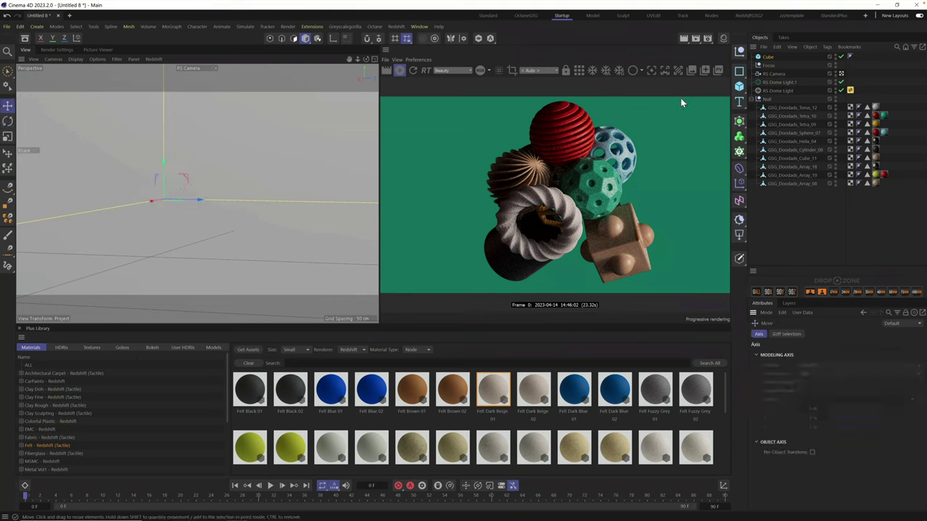
pyautogui.click(769, 57)
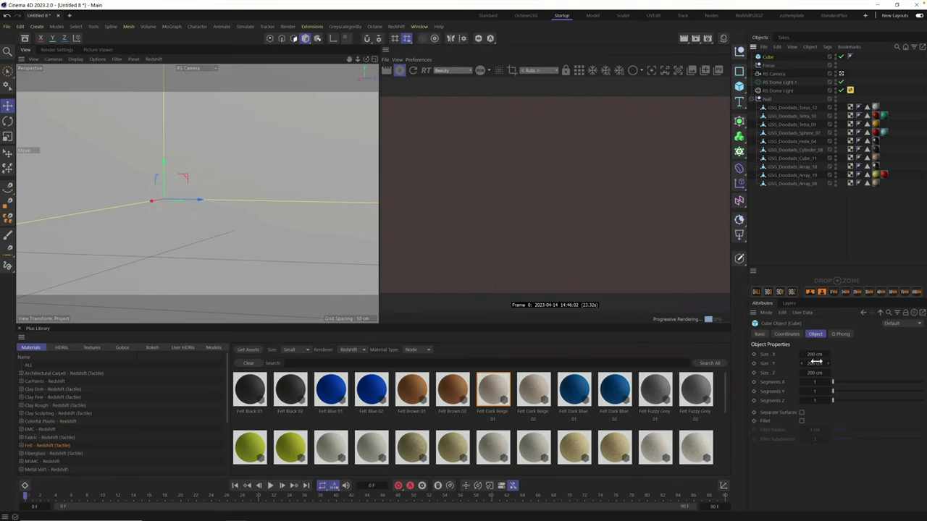
pyautogui.moveTo(815, 373); pyautogui.dragTo(716, 379)
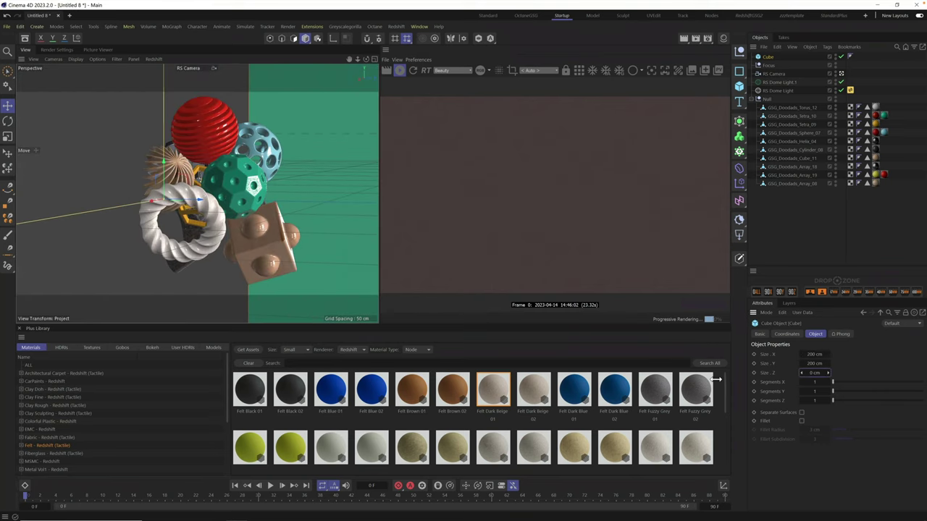
# - Move the flattened cube off to the side of the cluster, outside the camera frame, and toggle it to compare the render
pyautogui.click(7, 106)
pyautogui.moveTo(156, 200); pyautogui.dragTo(19, 201)
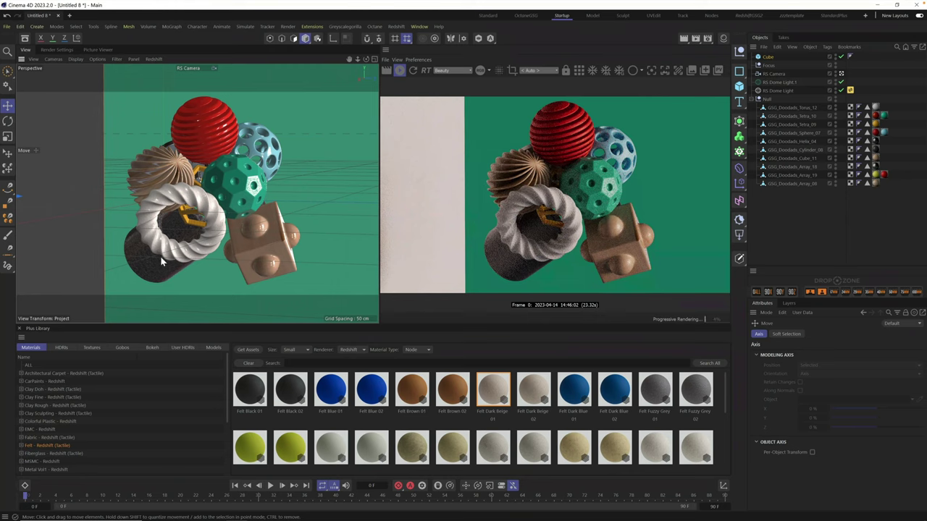
pyautogui.click(769, 57)
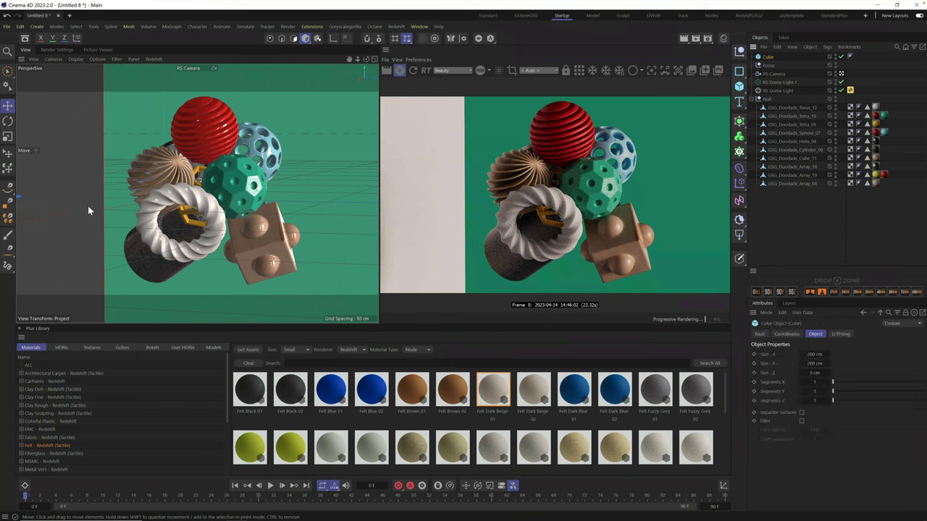
pyautogui.moveTo(87, 203); pyautogui.dragTo(0, 197)
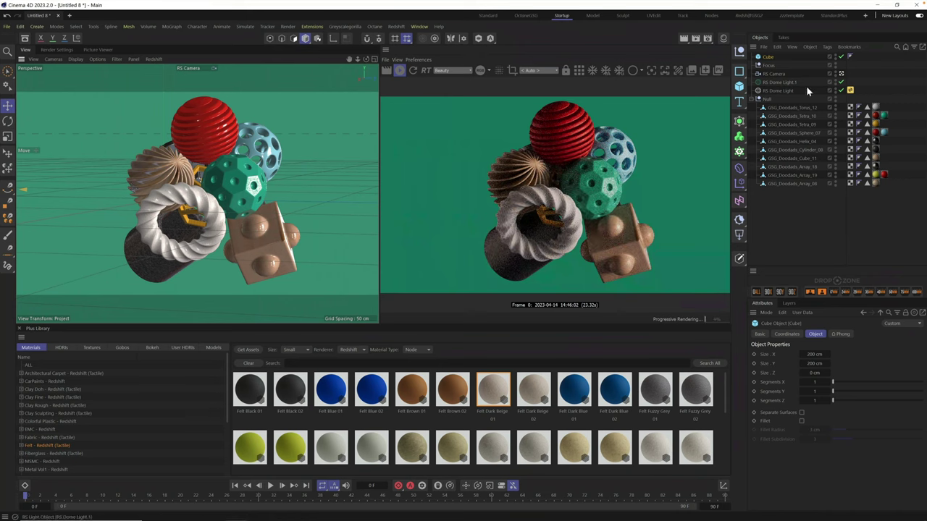
pyautogui.click(842, 57)
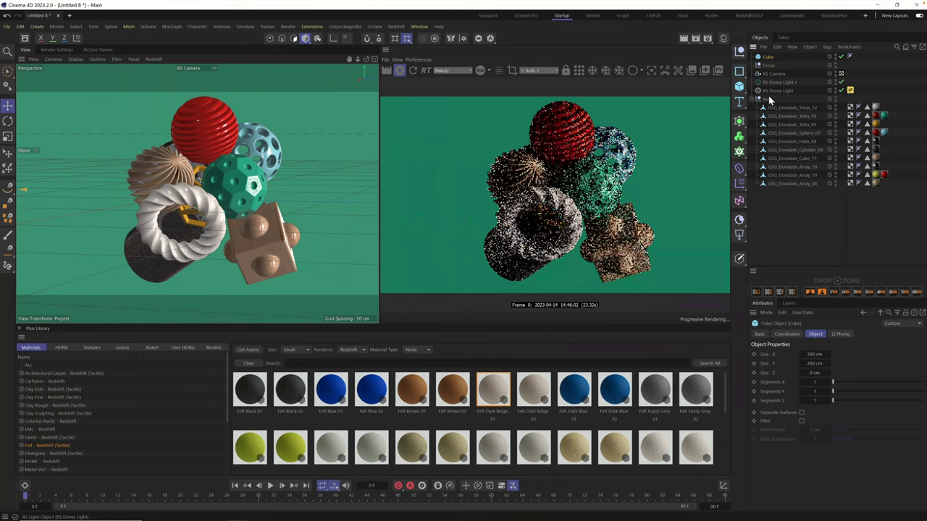
# - Look through the dome light's HDRI link, all the library HDRIs, and the Paracord and Patterned Canvas materials
pyautogui.click(851, 90)
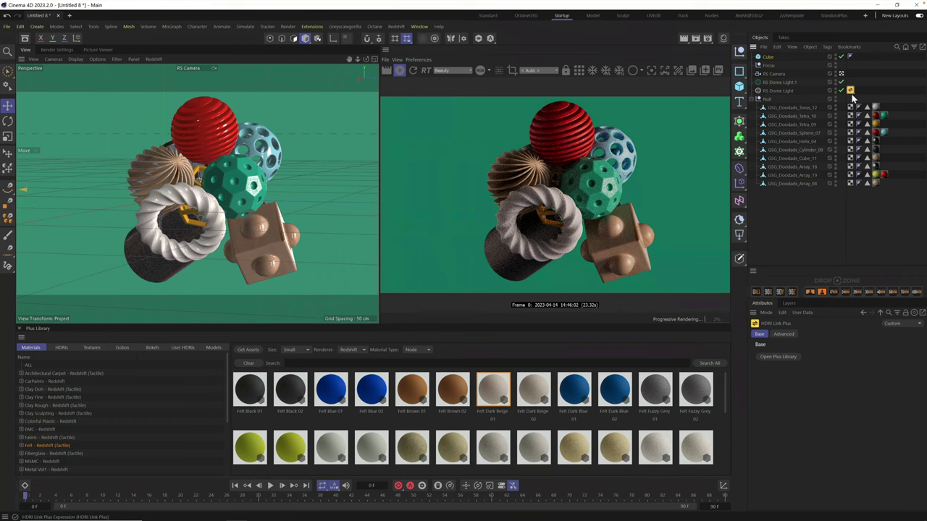
pyautogui.click(61, 348)
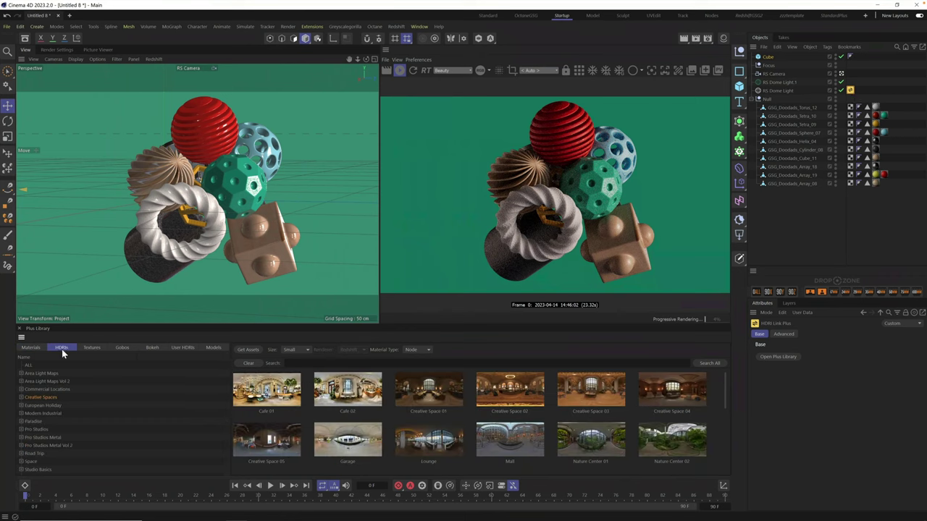
pyautogui.click(30, 366)
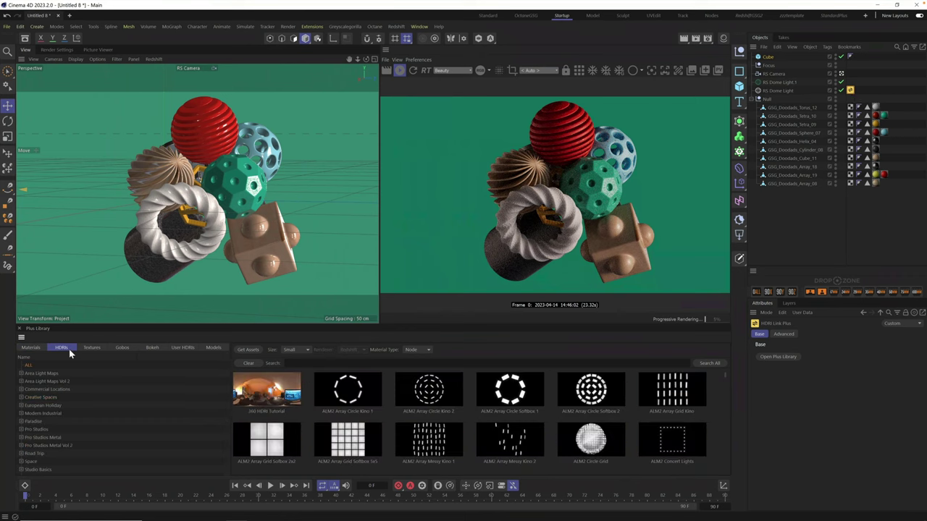
pyautogui.moveTo(727, 378); pyautogui.dragTo(727, 425)
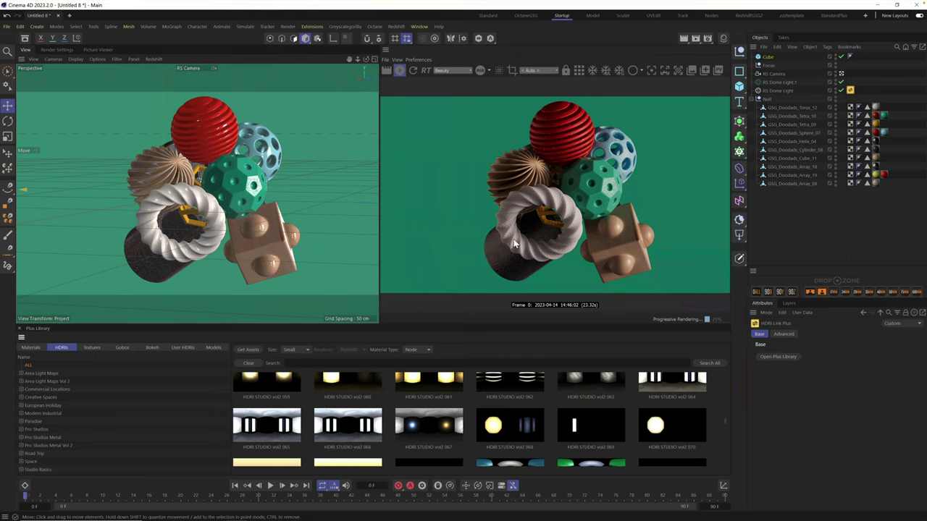
pyautogui.click(31, 348)
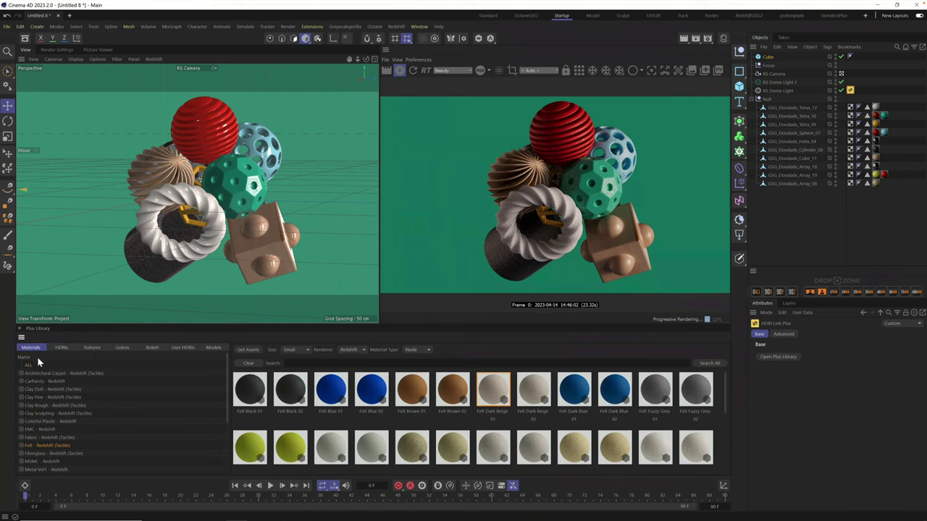
pyautogui.moveTo(227, 386); pyautogui.dragTo(236, 414)
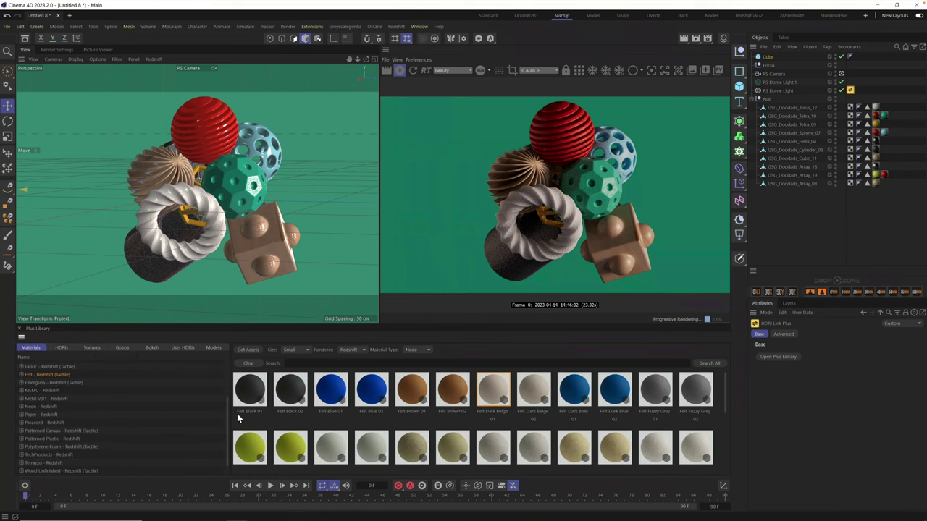
pyautogui.click(42, 423)
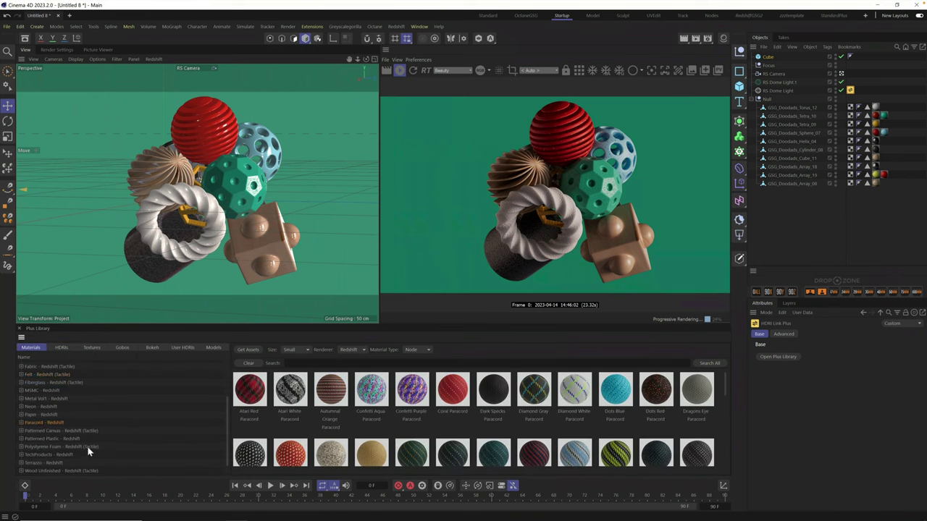
pyautogui.click(71, 431)
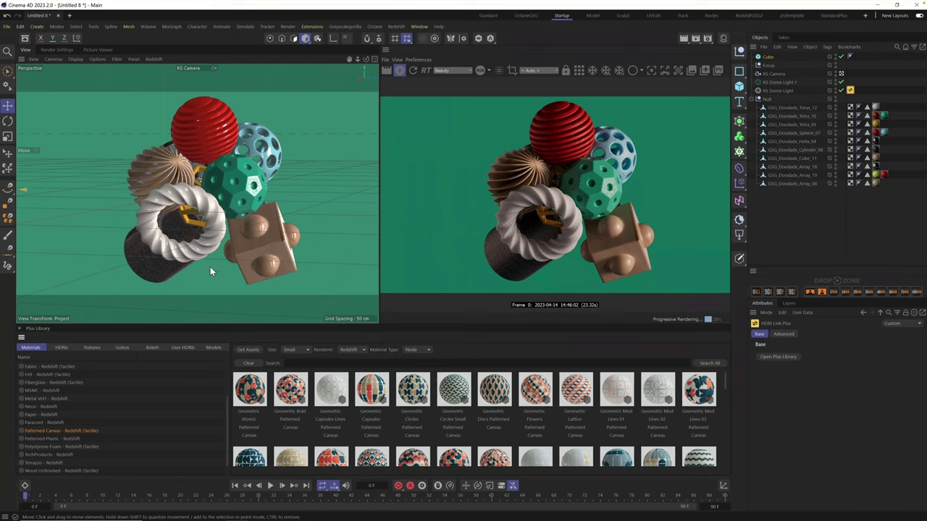
# - Apply Aluminum Painted 01 and, over it, Aluminum Painted Clean 01 from the Metal Vol1 materials to the dark cylinder
pyautogui.click(39, 399)
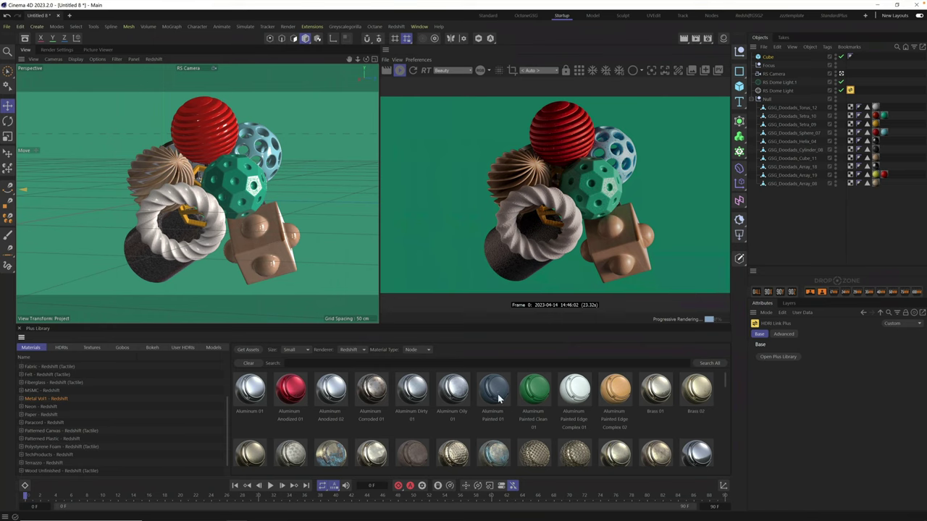
pyautogui.moveTo(496, 397); pyautogui.dragTo(150, 262)
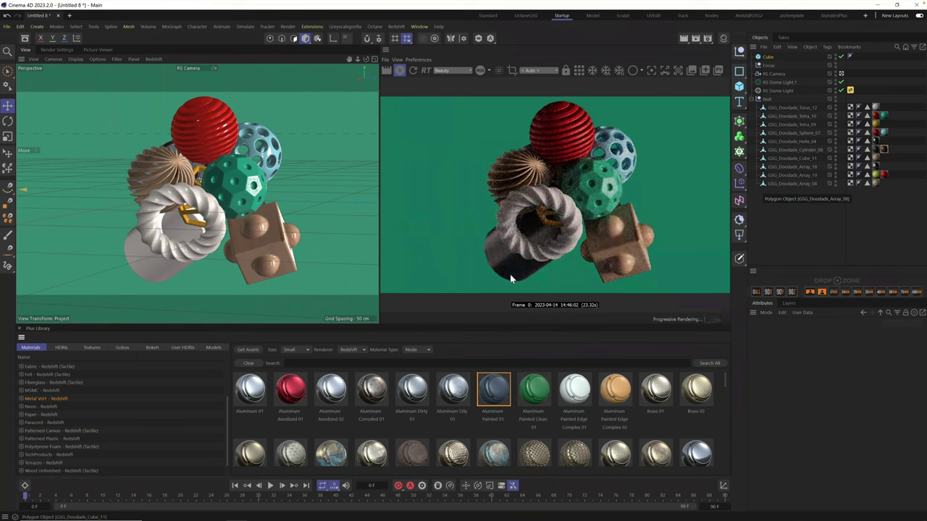
pyautogui.click(538, 399)
pyautogui.moveTo(538, 398); pyautogui.dragTo(148, 263)
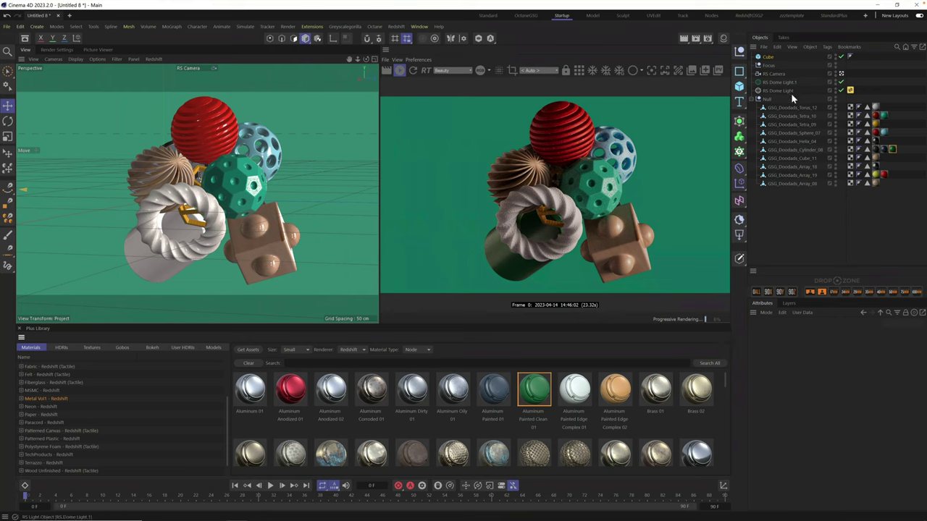
# - Rotate GSG_Doodads_Cube_11 to a new angle and scale it down
pyautogui.click(794, 161)
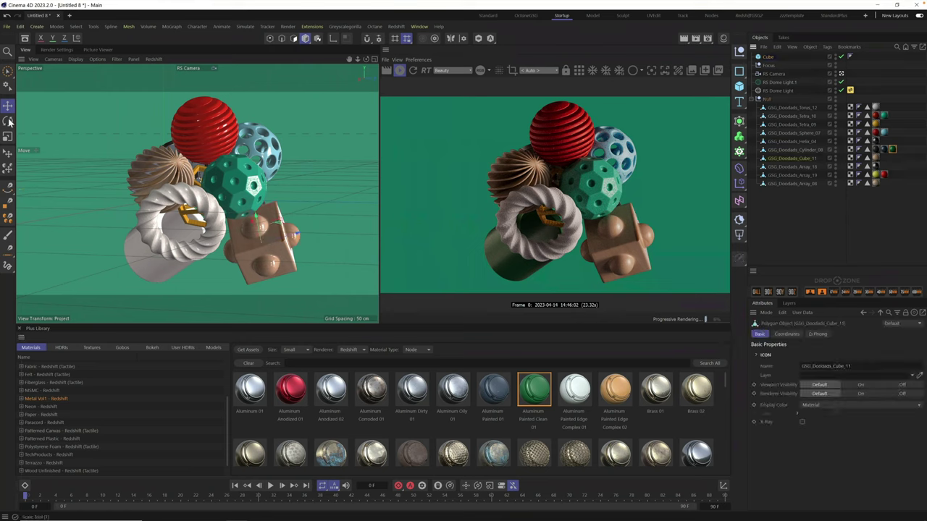
pyautogui.press('r')
pyautogui.moveTo(253, 237); pyautogui.dragTo(297, 227)
pyautogui.press('t')
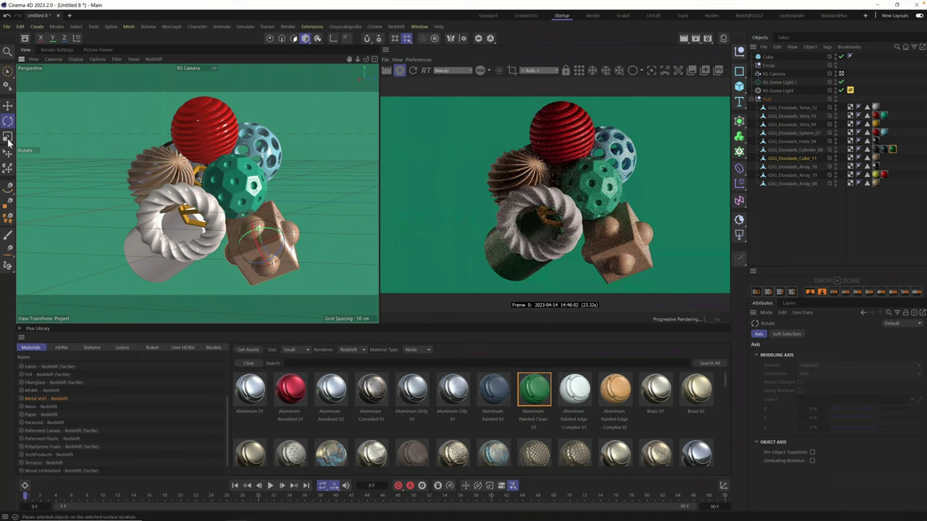
pyautogui.moveTo(150, 155); pyautogui.dragTo(71, 186)
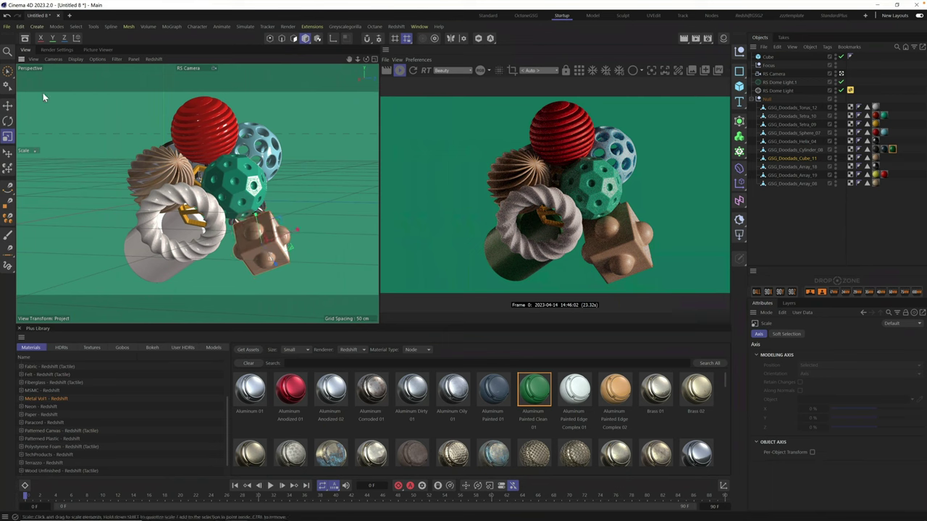
# - Use Dynamic Place to nestle GSG_Doodads_Cube_11 against the neighbouring shapes just below the dimpled green ball
pyautogui.press('e')
pyautogui.click(7, 121)
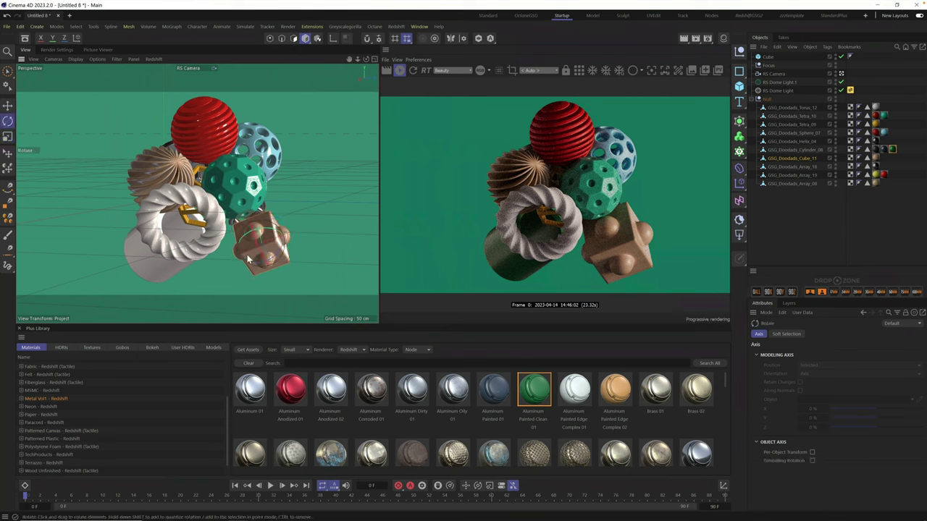
pyautogui.click(7, 168)
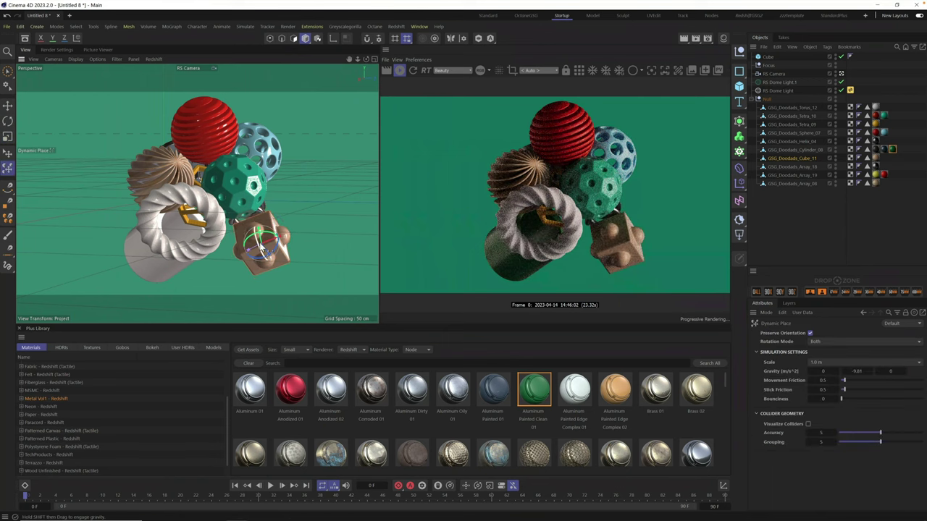
pyautogui.moveTo(262, 242)
pyautogui.mouseDown()
pyautogui.moveTo(253, 226)
pyautogui.moveTo(239, 228)
pyautogui.moveTo(250, 214)
pyautogui.moveTo(264, 233)
pyautogui.mouseUp()
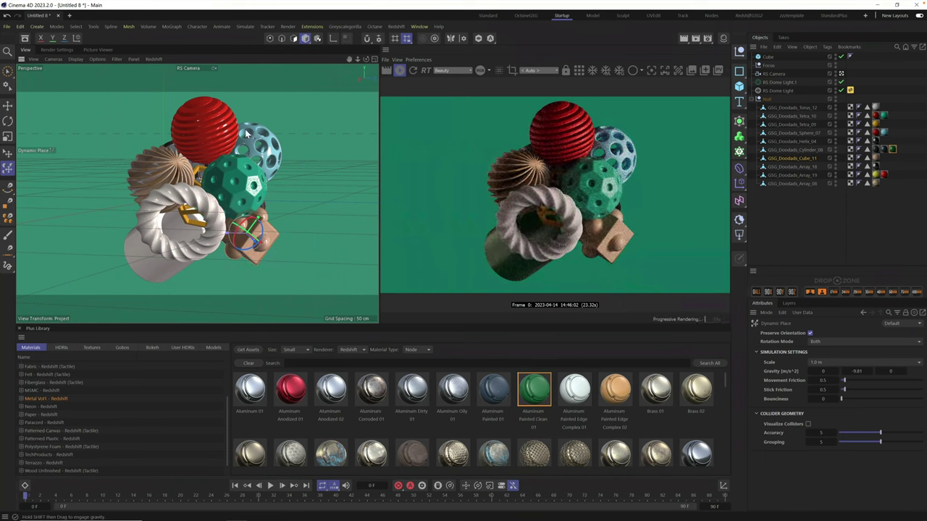
# - Set the colour of RS Dome Light.1 to a tan sampled from the studded cube in the render
pyautogui.moveTo(211, 186); pyautogui.dragTo(209, 190)
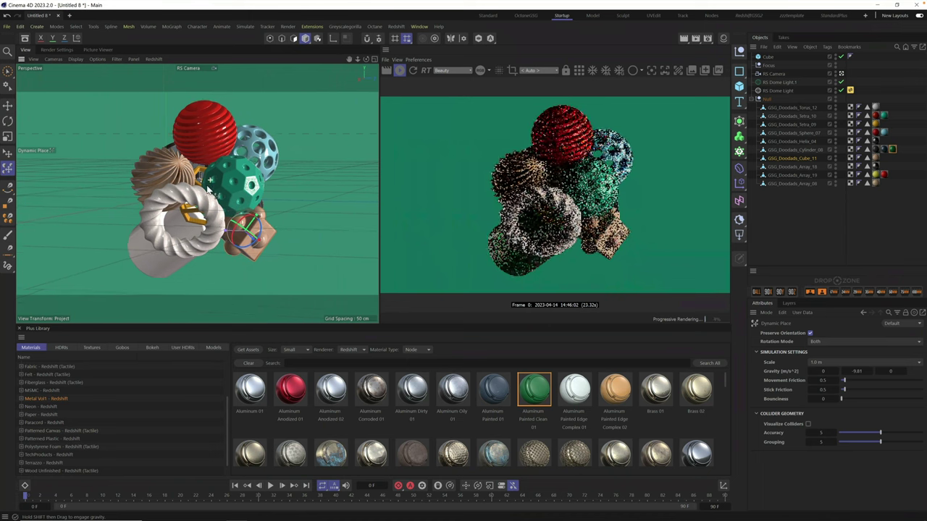
pyautogui.click(782, 83)
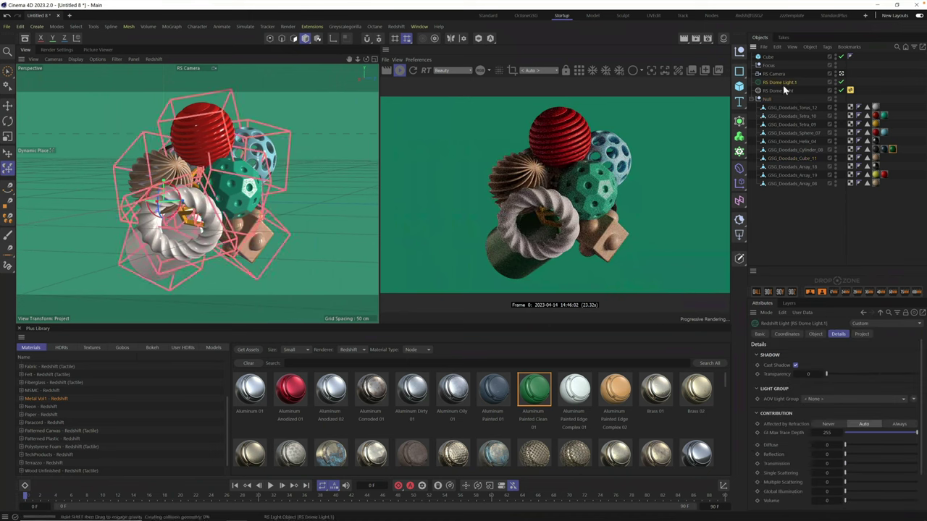
pyautogui.click(815, 334)
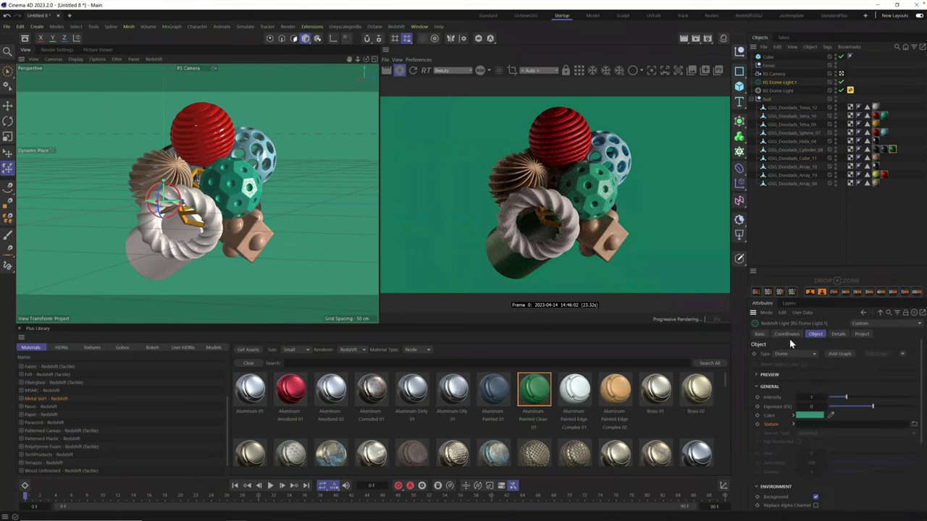
pyautogui.click(831, 419)
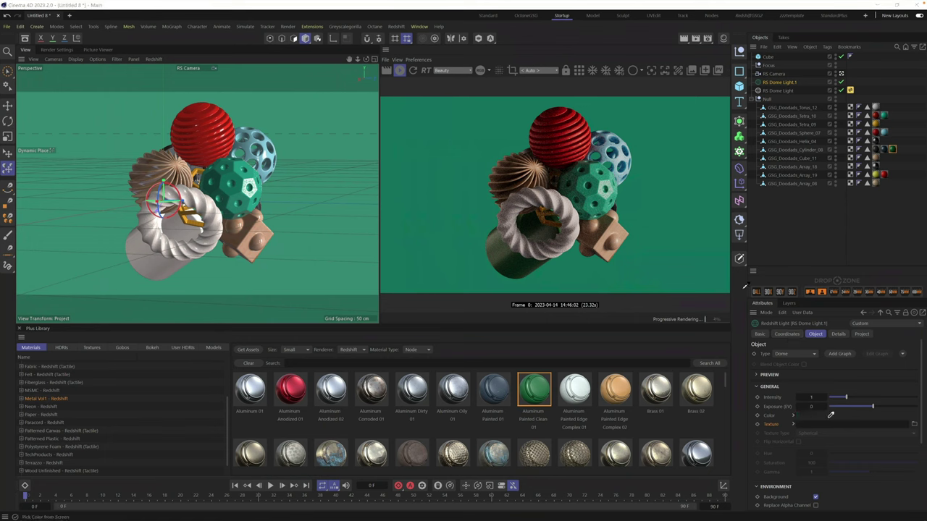
pyautogui.click(616, 227)
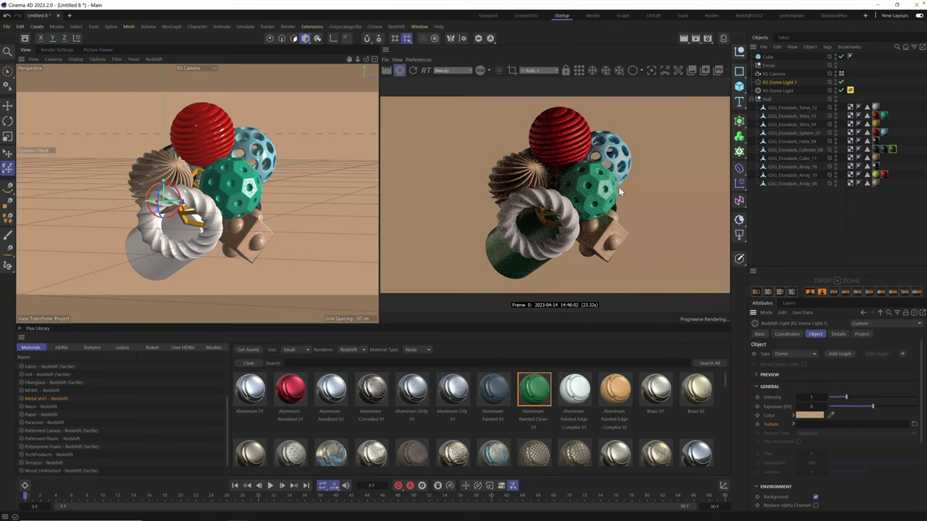
# - Lighten the colour of RS Dome Light.1 to a pale beige, RGB 218, 193, 171
pyautogui.click(820, 417)
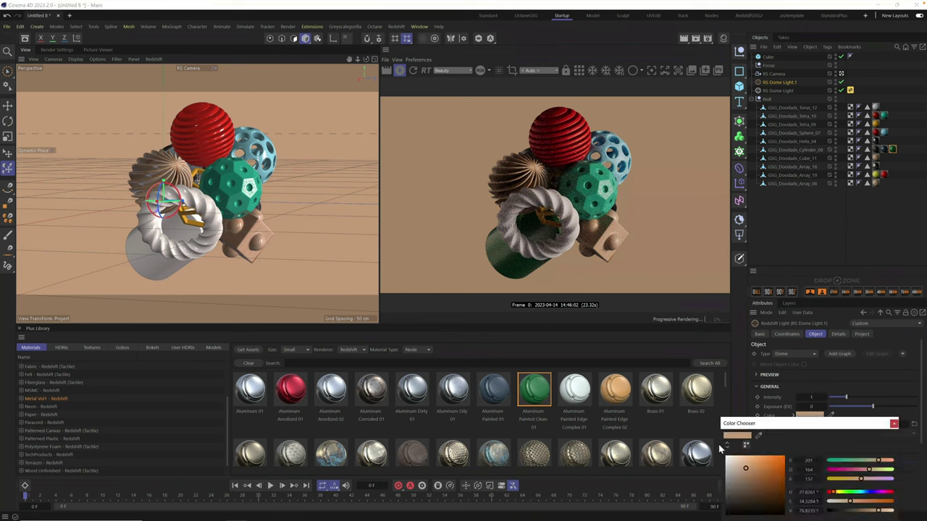
pyautogui.click(733, 463)
pyautogui.click(737, 465)
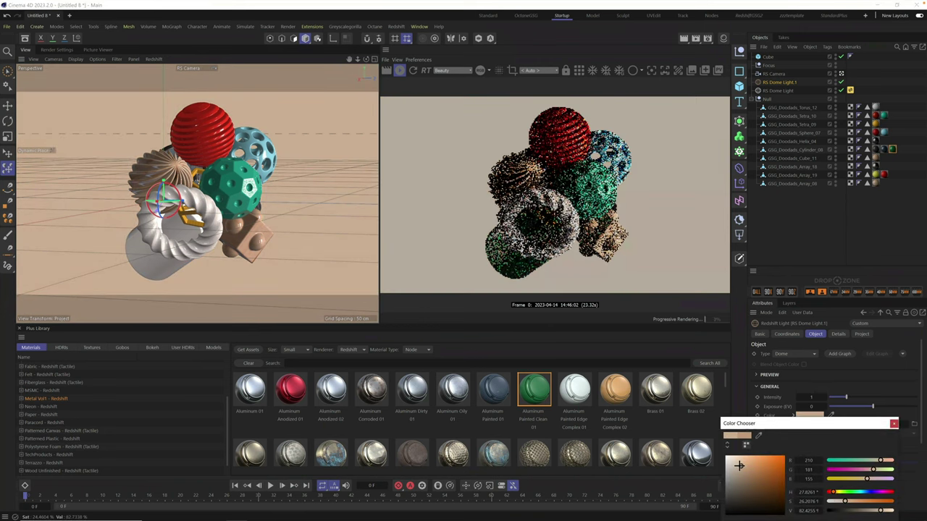
pyautogui.click(738, 464)
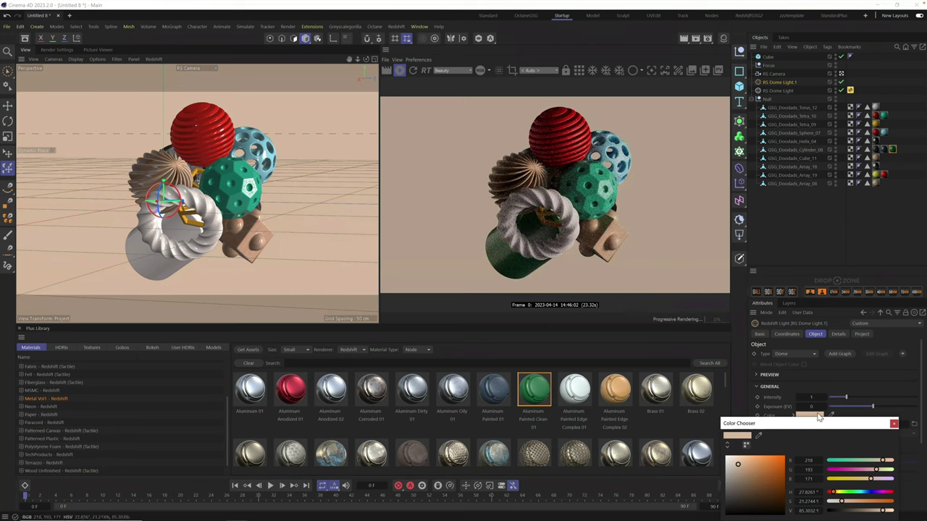
pyautogui.click(894, 424)
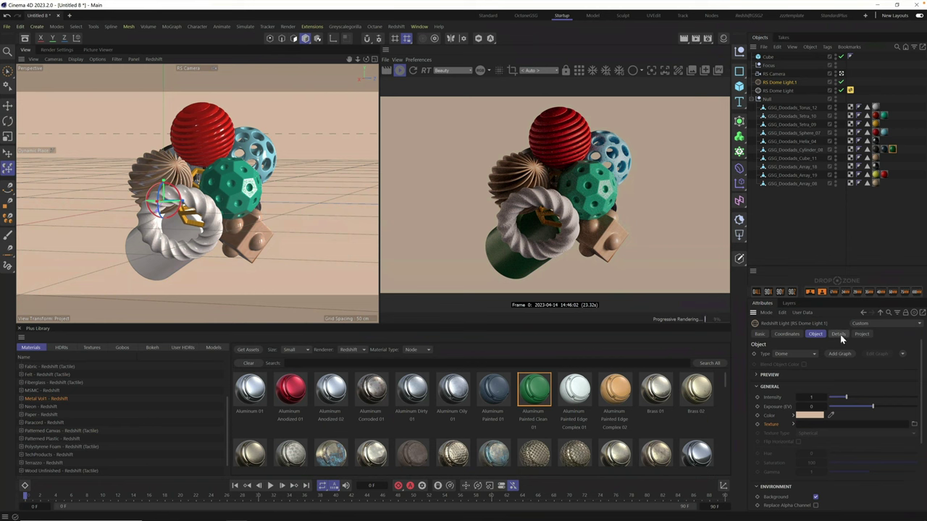
# - Raise the contribution of RS Dome Light.1 to 0.355 for Diffuse and about 0.41 for Reflection
pyautogui.click(838, 333)
pyautogui.moveTo(855, 445); pyautogui.dragTo(870, 443)
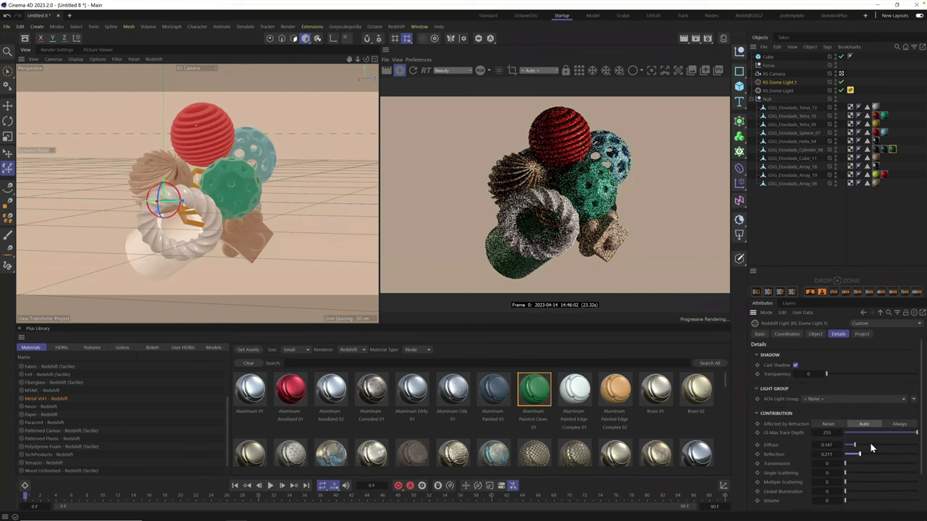
pyautogui.click(875, 452)
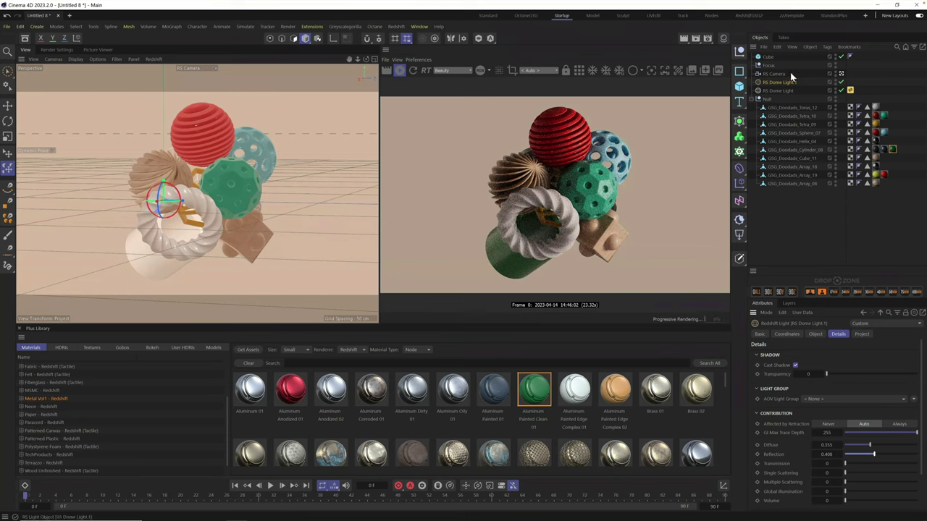
# - Set RS Camera's depth-of-field aperture to 2, enable Bokeh and expand its options
pyautogui.click(769, 66)
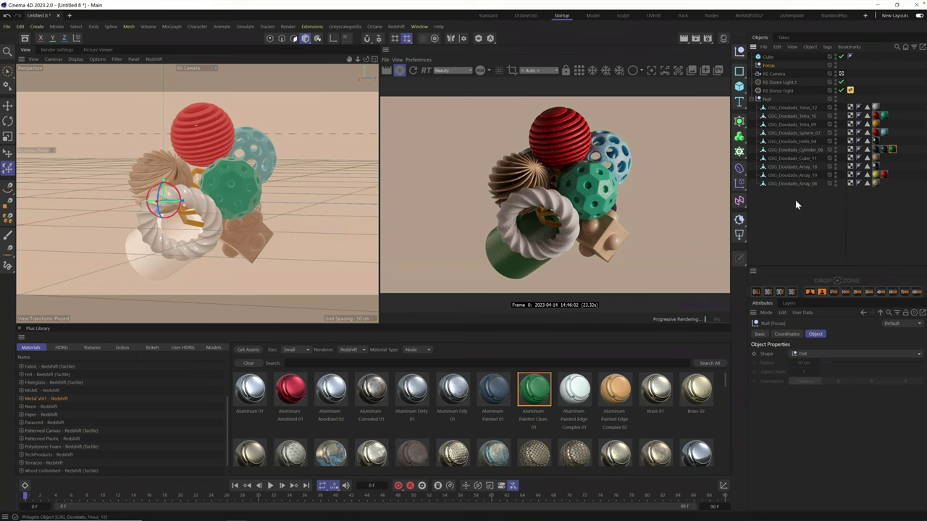
pyautogui.click(782, 74)
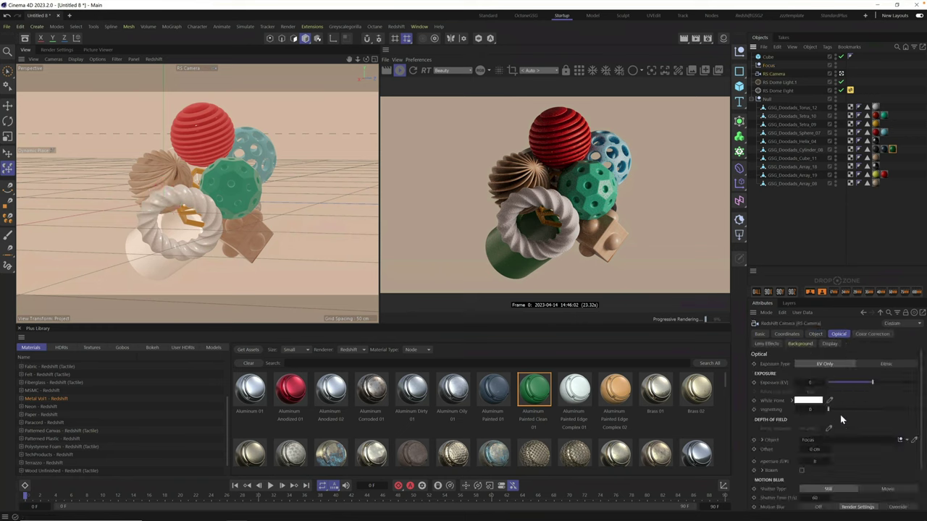
pyautogui.click(815, 461)
pyautogui.press('BackSpace')
pyautogui.write('2')
pyautogui.press('Return')
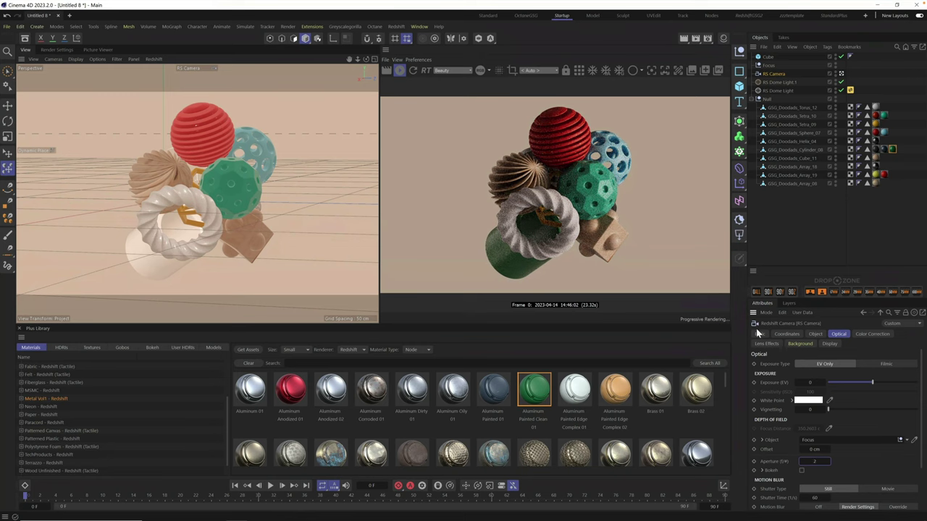
pyautogui.click(800, 471)
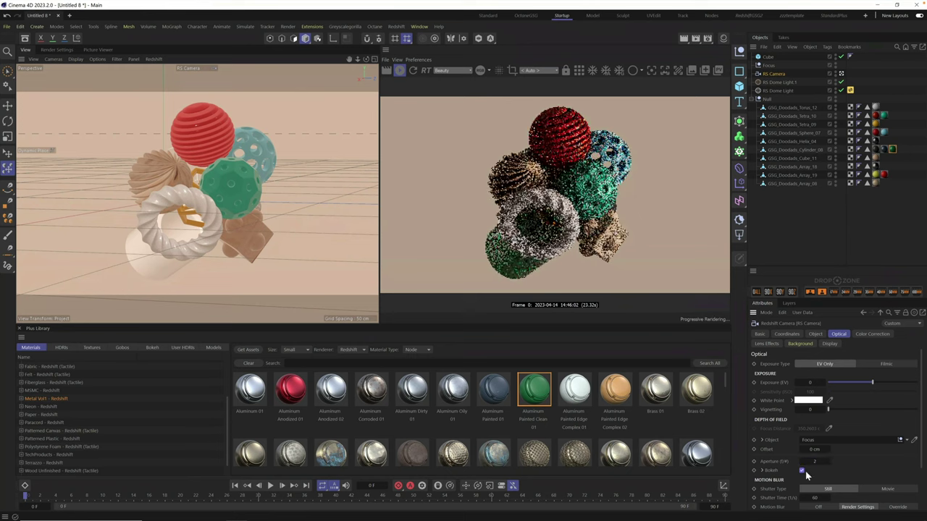
pyautogui.click(763, 471)
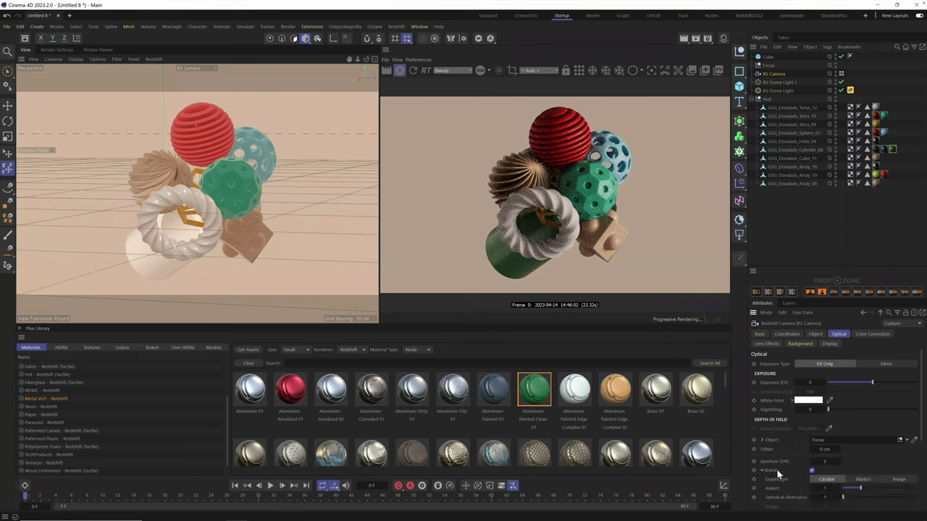
# - Use the Place tool to put the Focus null on the front surface of the dimpled green ball
pyautogui.click(771, 66)
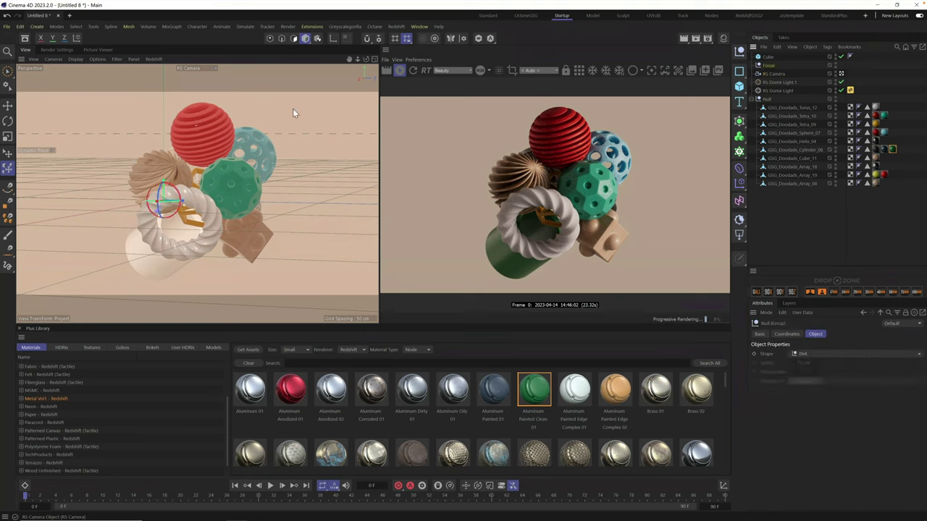
pyautogui.click(8, 155)
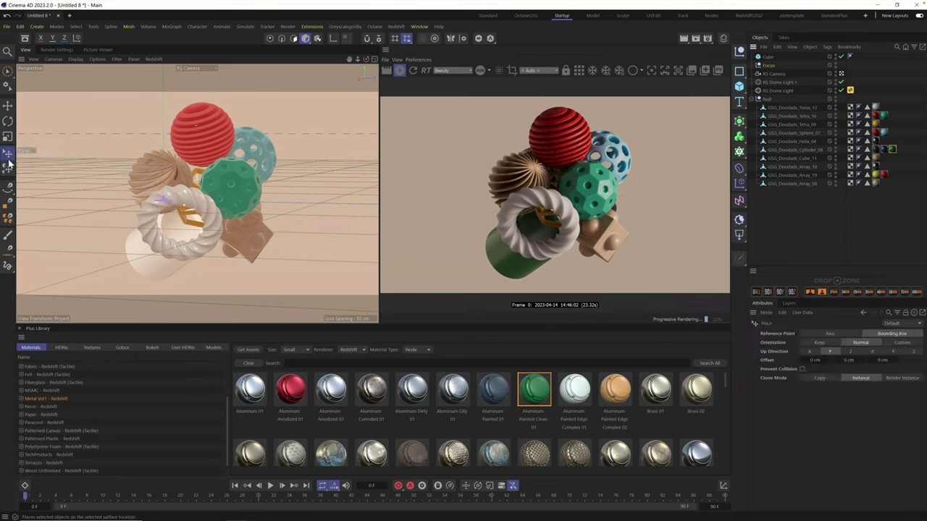
pyautogui.click(231, 177)
pyautogui.scroll(5, 309, 145)
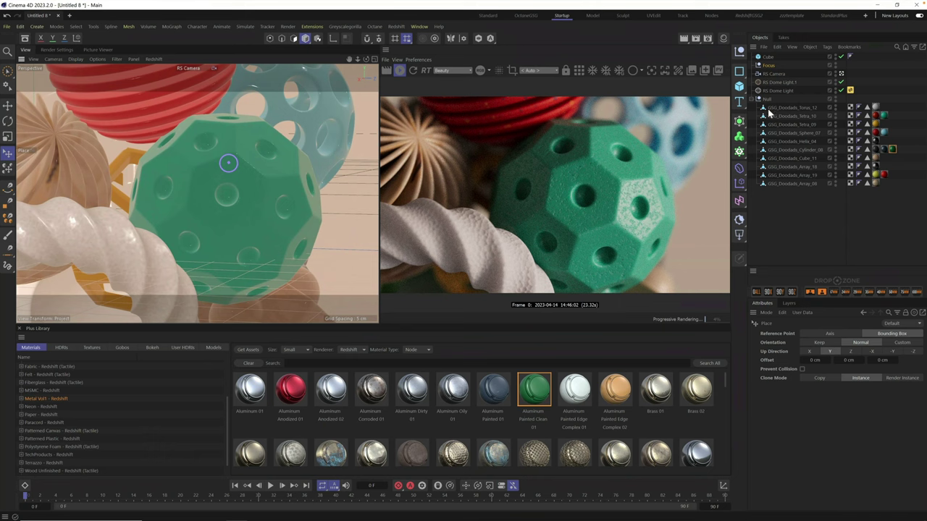
# - Pull RS Camera back and orbit it slightly so the whole Doodads cluster fits in the frame
pyautogui.keyDown('alt'); pyautogui.moveTo(226, 200); pyautogui.dragTo(162, 234); pyautogui.keyUp('alt')
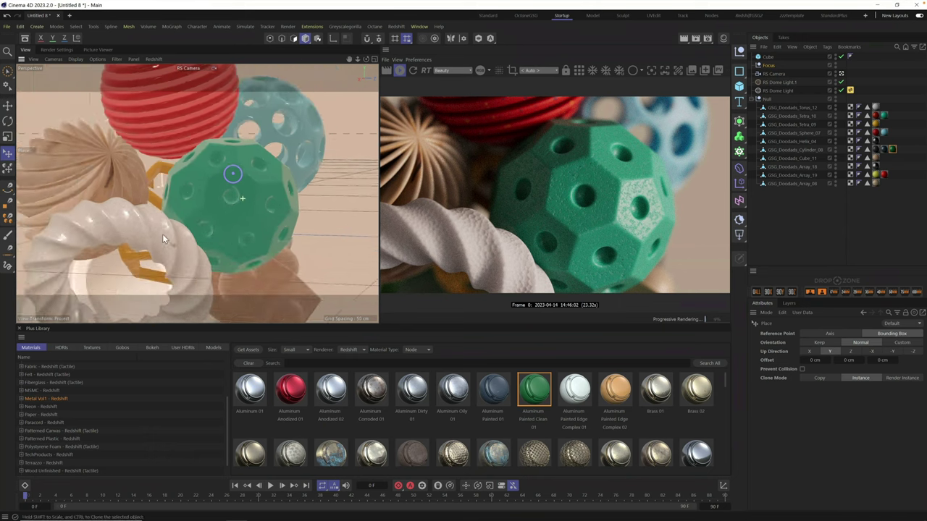
pyautogui.scroll(-5, 162, 233)
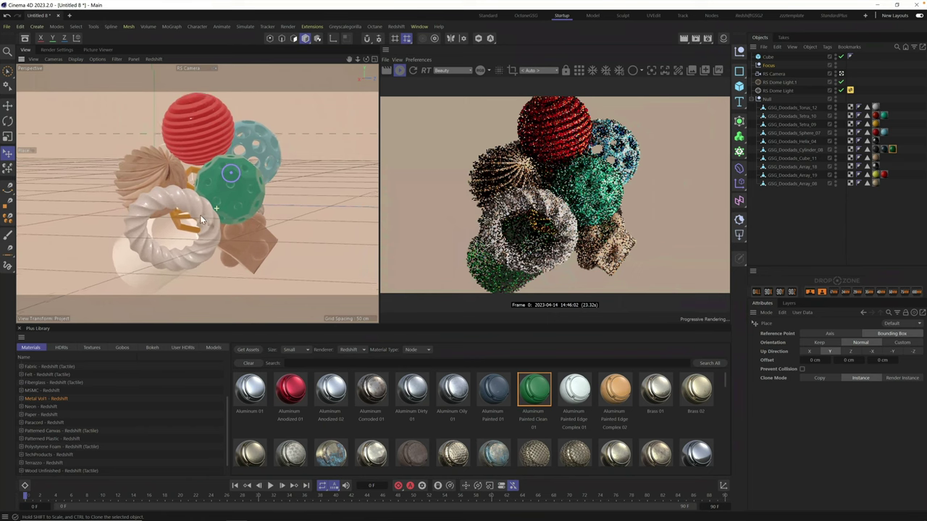
pyautogui.scroll(-1, 199, 215)
pyautogui.scroll(-2, 215, 212)
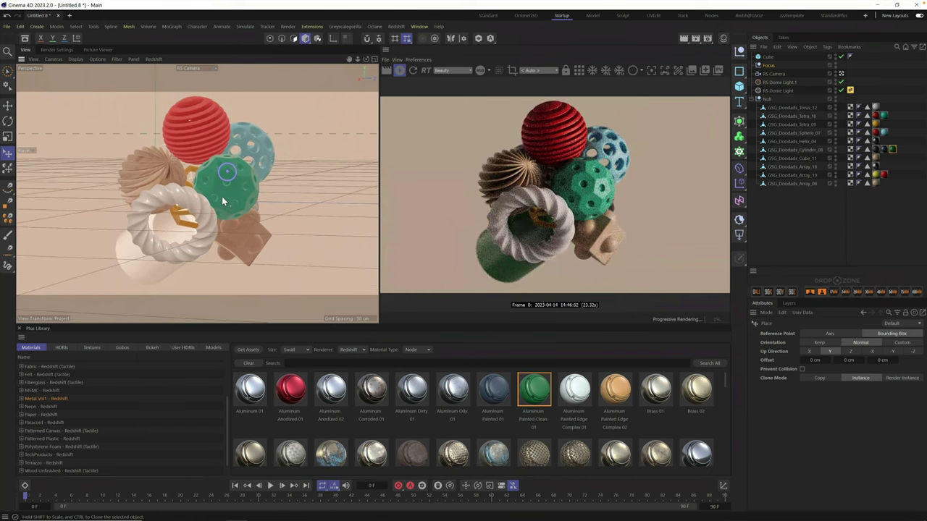
pyautogui.moveTo(220, 215)
pyautogui.keyDown('alt'); pyautogui.mouseDown()
pyautogui.moveTo(207, 210)
pyautogui.moveTo(240, 201)
pyautogui.moveTo(234, 210)
pyautogui.mouseUp(); pyautogui.keyUp('alt')
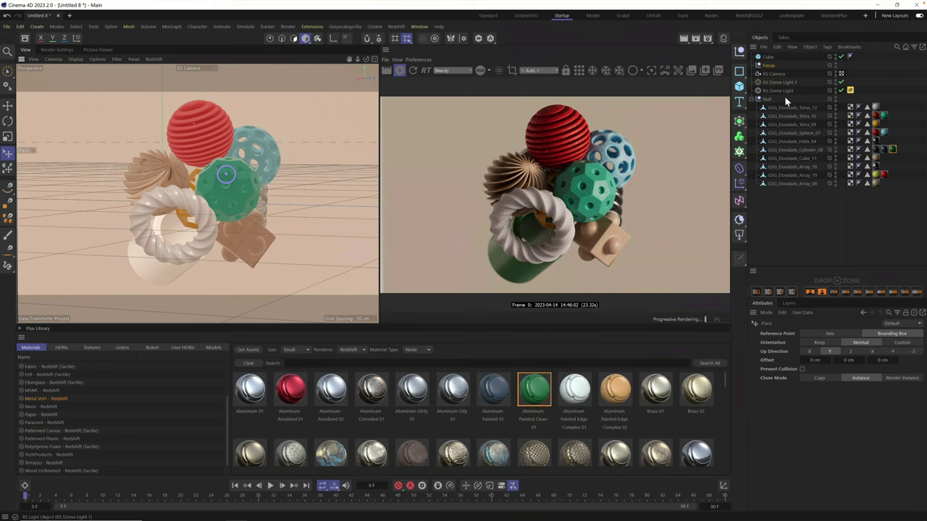
# - Add a Redshift Object tag to GSG_Doodads_Tetra_10 and enable its geometry override and tessellation
pyautogui.click(261, 146)
pyautogui.click(849, 47)
pyautogui.click(828, 47)
pyautogui.moveTo(859, 160)
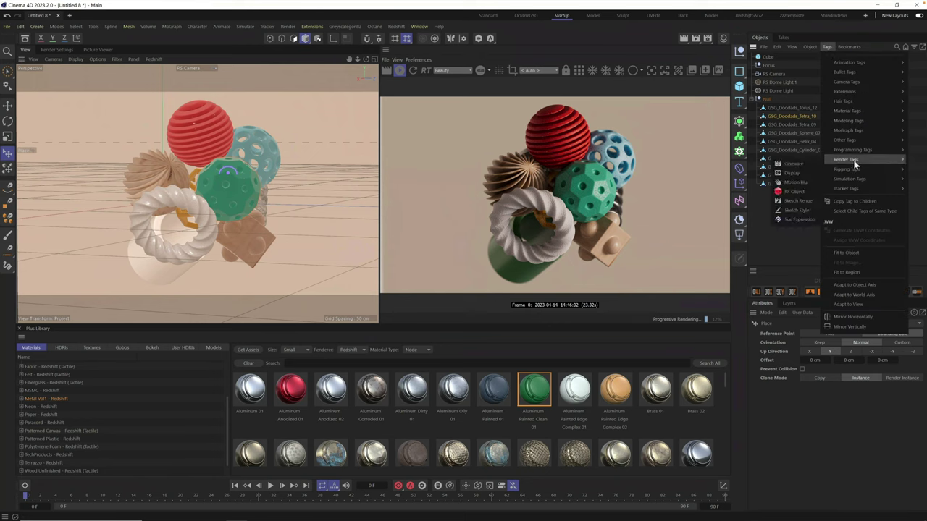
pyautogui.click(796, 193)
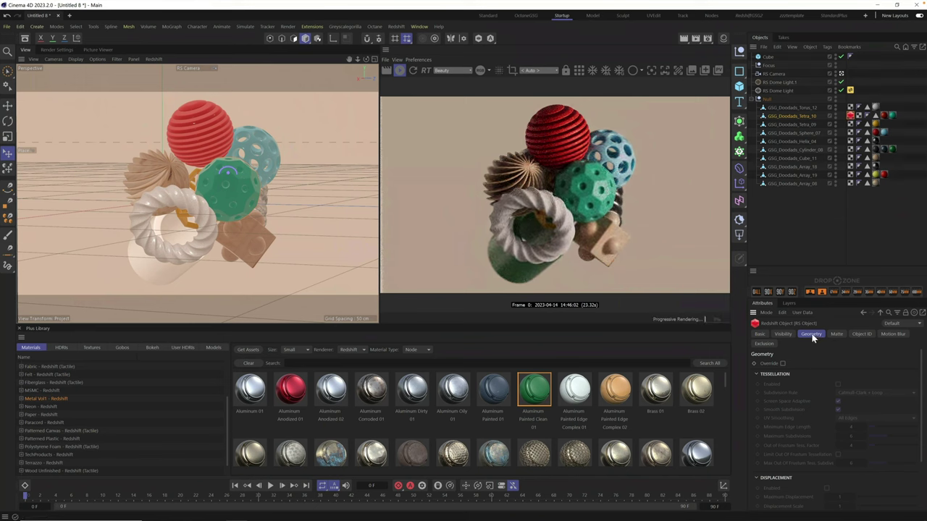
pyautogui.click(783, 363)
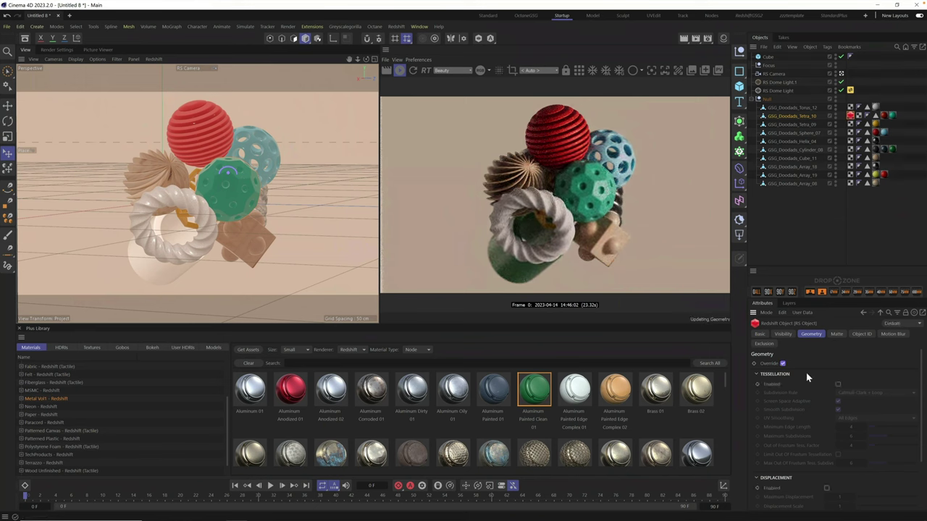
pyautogui.click(837, 384)
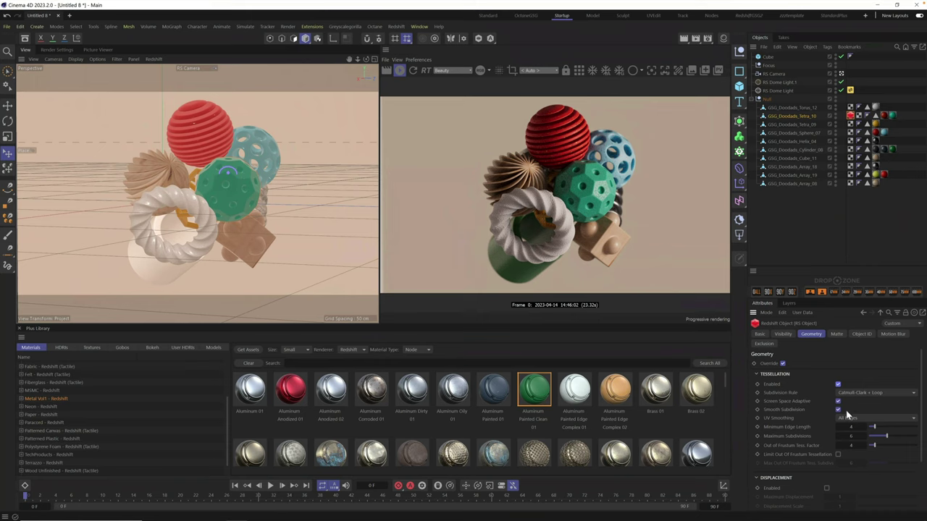
# - Turn off Screen Space Adaptive for GSG_Doodads_Tetra_10's tessellation, with minimum edge length 1 and maximum subdivisions 4
pyautogui.click(838, 410)
pyautogui.click(838, 401)
pyautogui.doubleClick(852, 427)
pyautogui.write('1')
pyautogui.press('Return')
pyautogui.doubleClick(854, 436)
pyautogui.write('4')
pyautogui.press('Return')
# - Enable displacement on GSG_Doodads_Tetra_10's Redshift Object tag and set both maximum displacement and displacement scale to 0.2
pyautogui.click(827, 489)
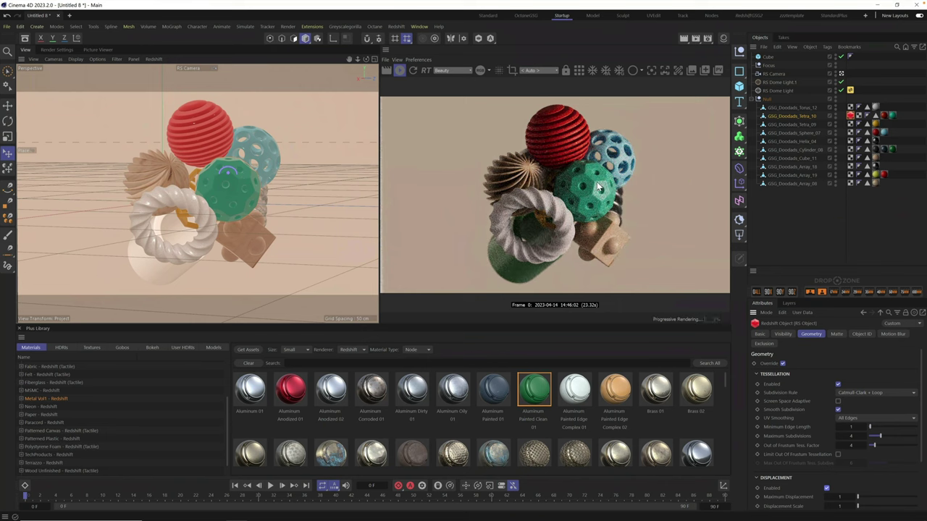
pyautogui.click(845, 497)
pyautogui.press('Tab')
pyautogui.write('0.2')
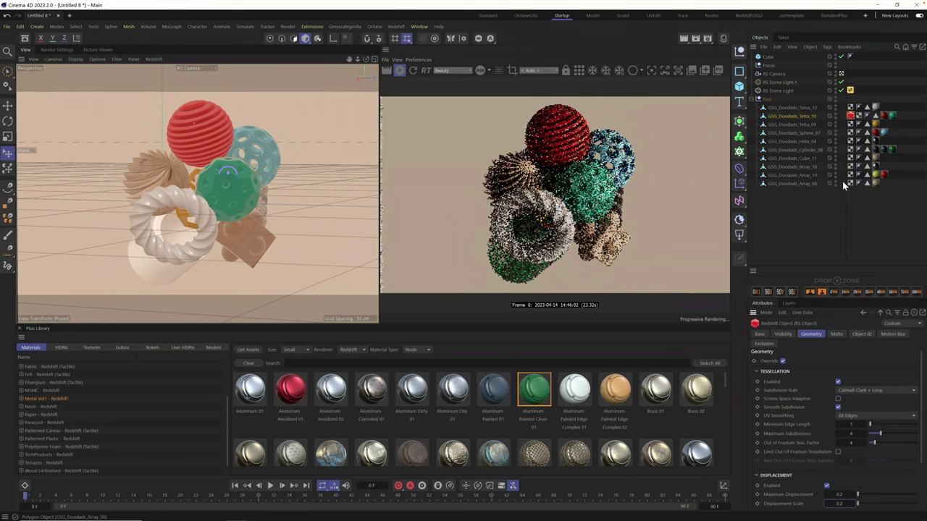
# - Copy the Redshift Object tag from GSG_Doodads_Tetra_10 to GSG_Doodads_Torus_12, the twisted ring
pyautogui.click(210, 229)
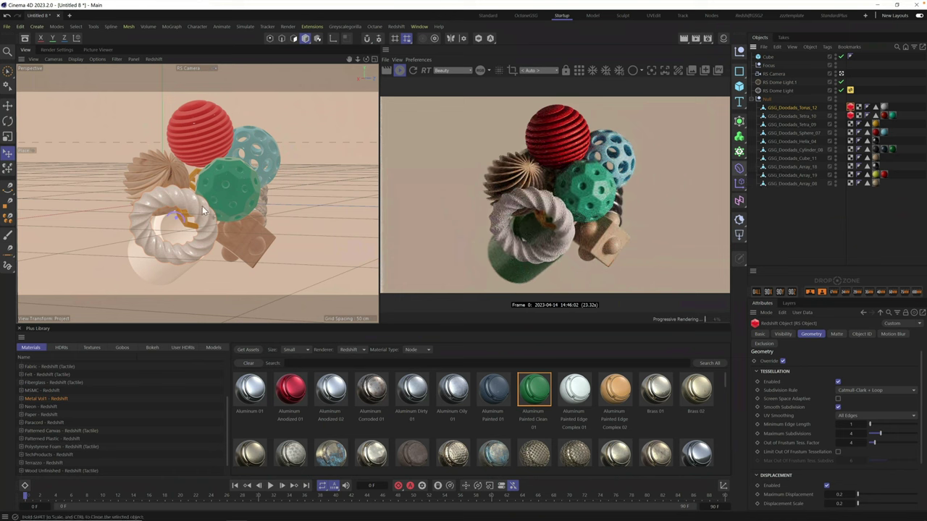
pyautogui.scroll(8, 228, 197)
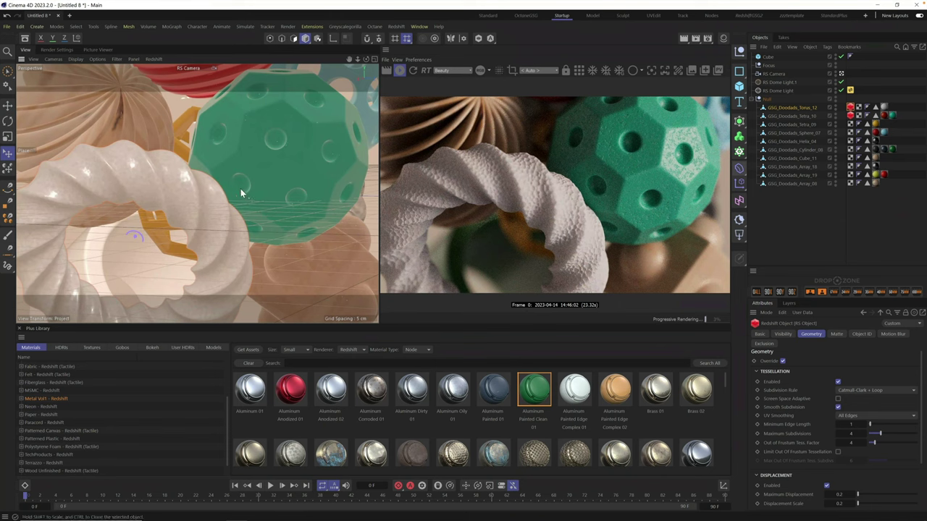
pyautogui.scroll(-10, 240, 188)
# - Orbit and reframe RS Camera to view the whole cluster from a new angle, with the dark helix exposed behind the green ball
pyautogui.keyDown('alt'); pyautogui.moveTo(274, 174); pyautogui.dragTo(237, 189, button='middle'); pyautogui.keyUp('alt')
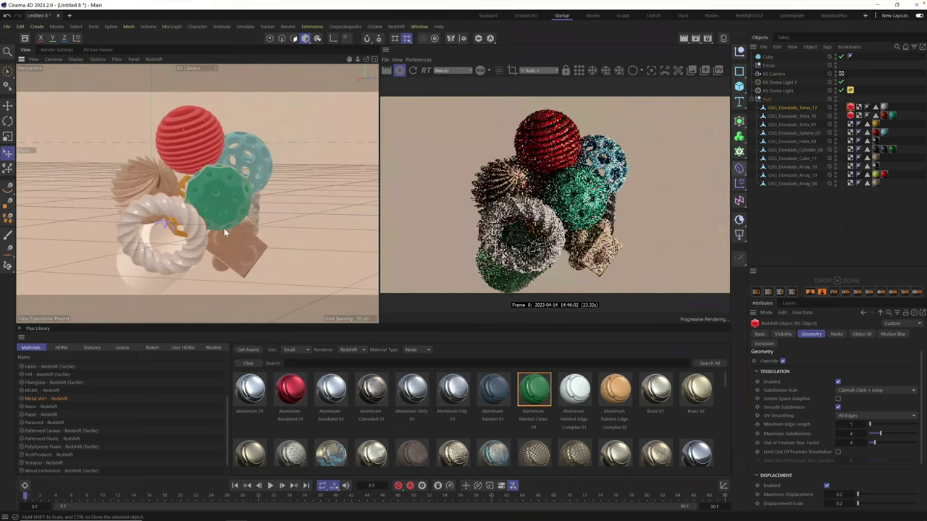
pyautogui.keyDown('alt'); pyautogui.moveTo(214, 206); pyautogui.dragTo(209, 191); pyautogui.keyUp('alt')
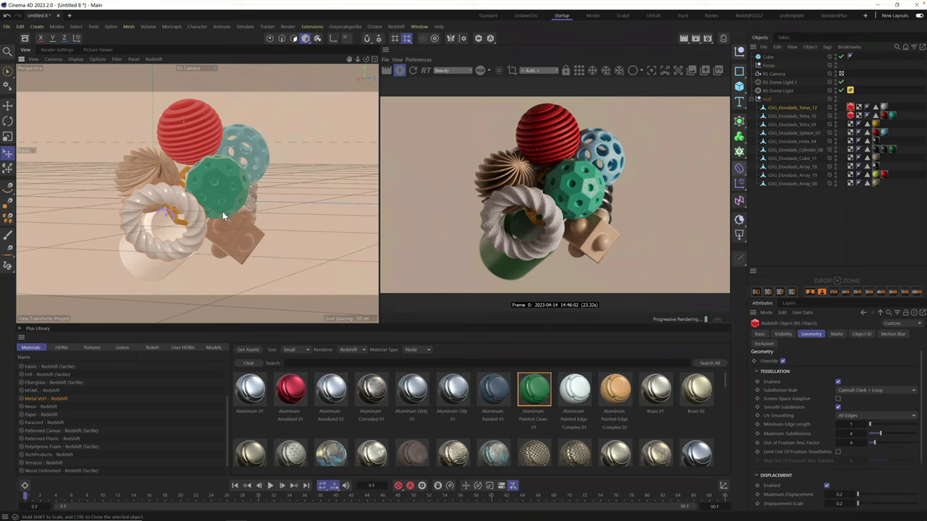
pyautogui.scroll(2, 203, 207)
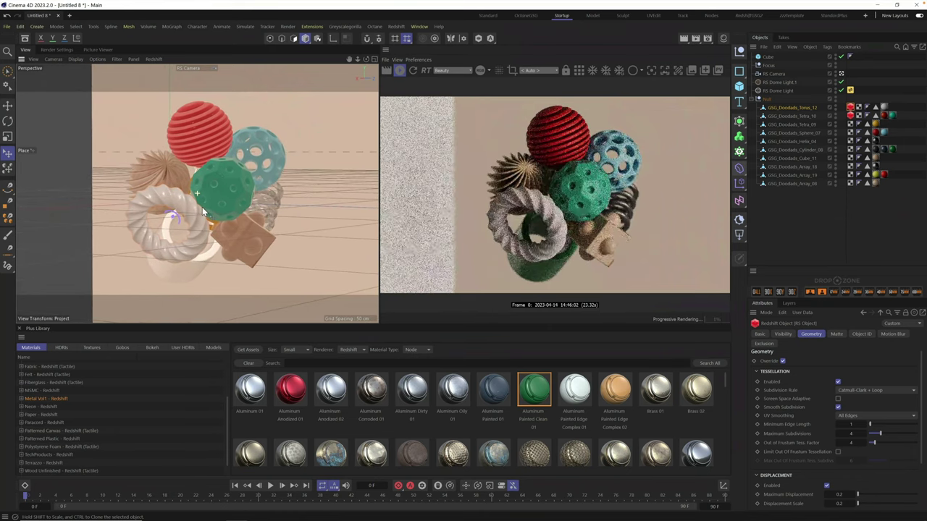
# - Move the backdrop Cube sideways until it fills the whole camera frame behind the cluster
pyautogui.click(430, 203)
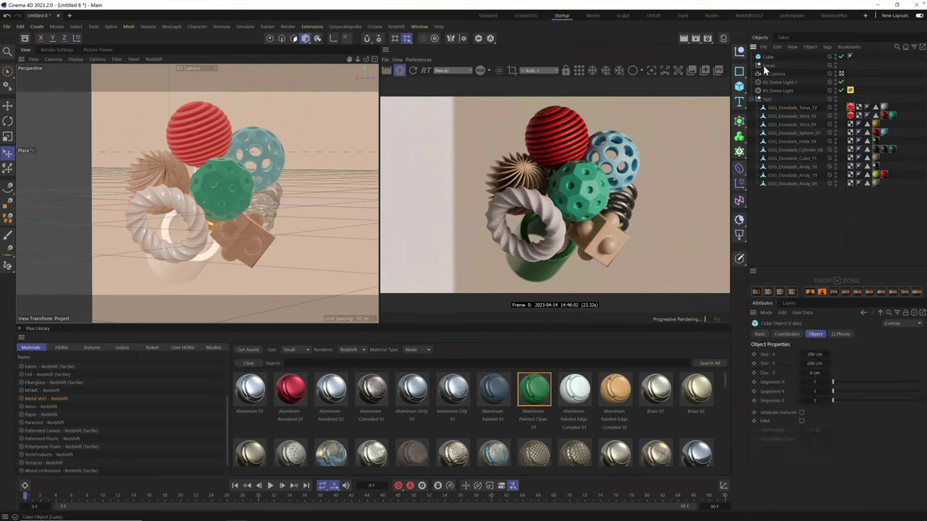
pyautogui.click(9, 107)
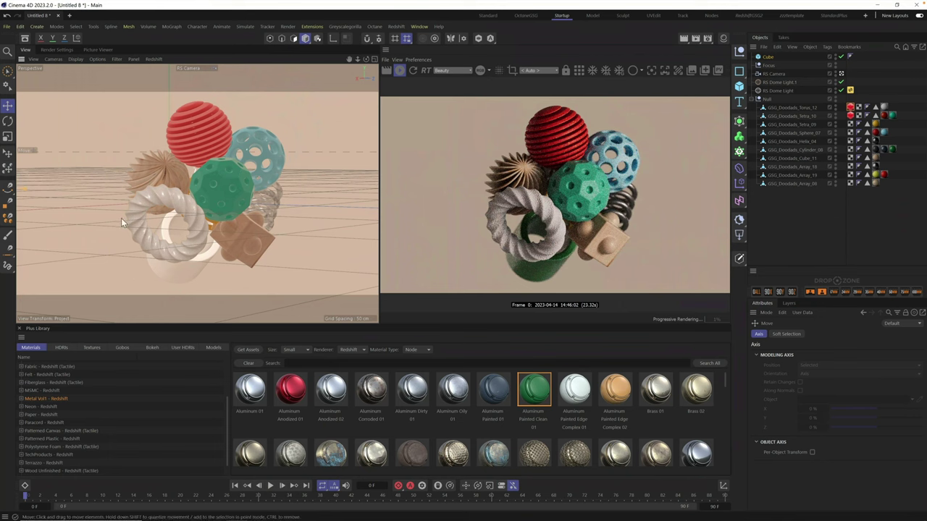
# - Rotate RS Dome Light to a heading of 120° to change the direction of the HDRI lighting
pyautogui.click(779, 90)
pyautogui.click(787, 334)
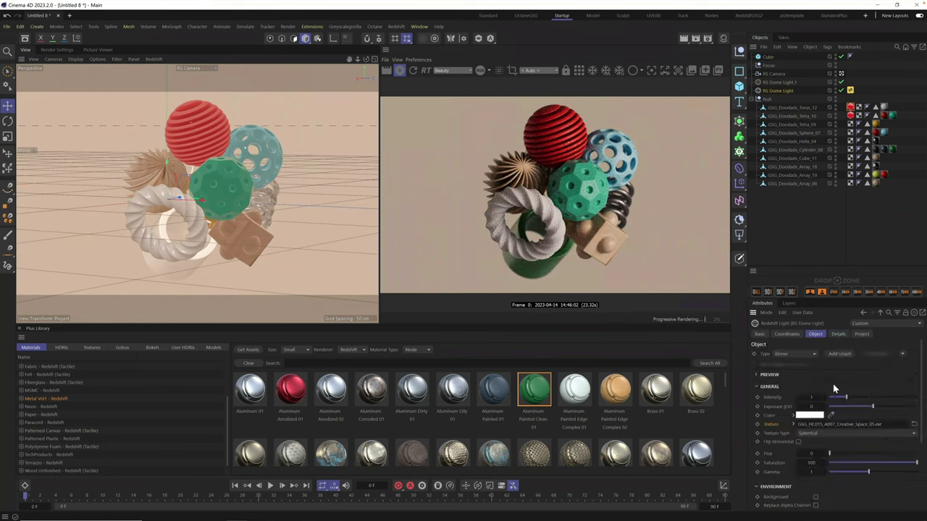
pyautogui.moveTo(844, 366); pyautogui.dragTo(855, 365)
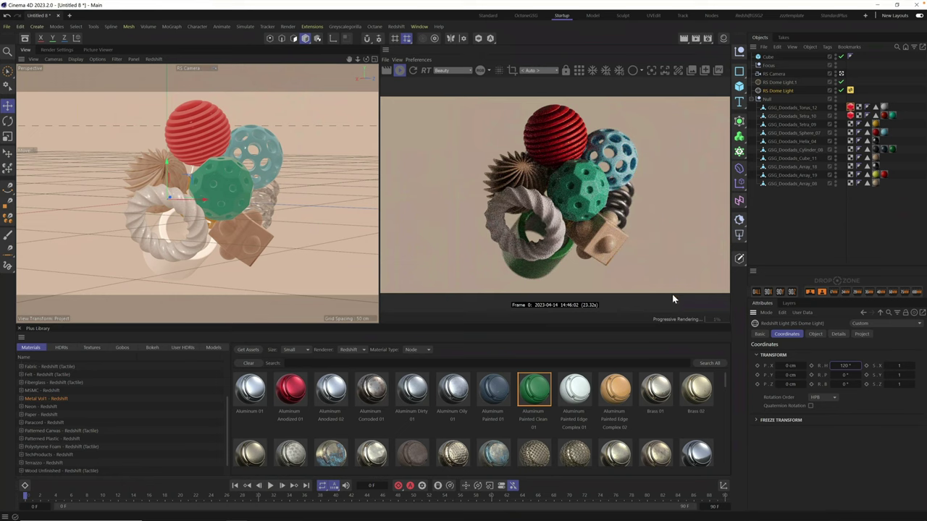